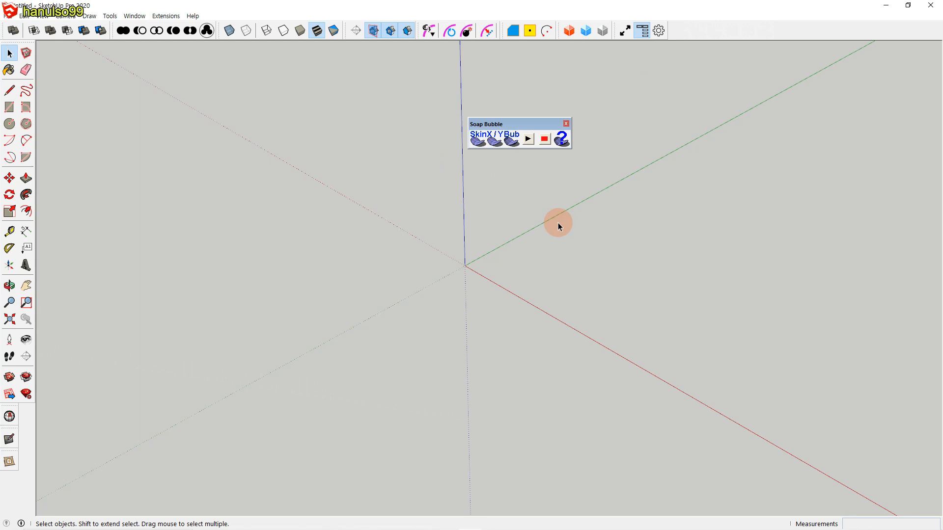
Dock the floating Soap Bubble toolbar alongside the other toolbars.
double_click(526, 123)
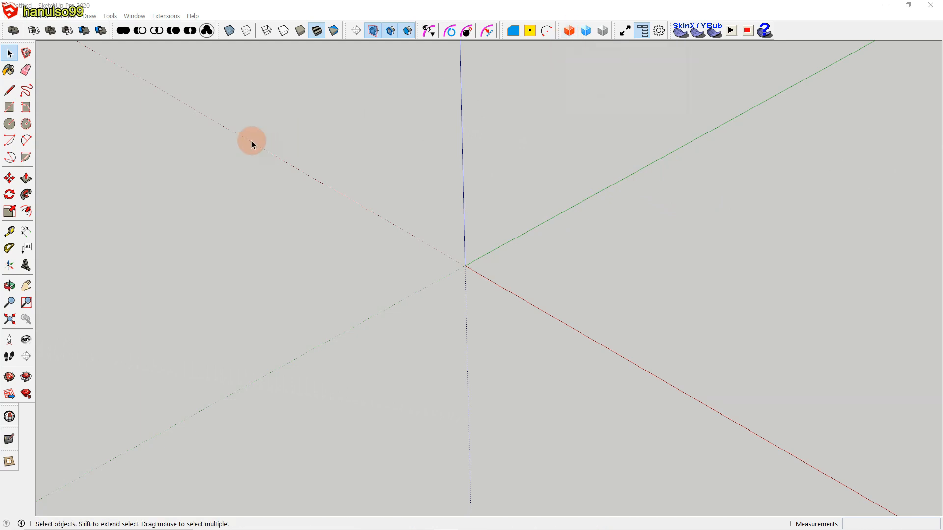
Search the Extension Warehouse for "soap" and view the Soap Skin & Bubble extension page.
click(134, 15)
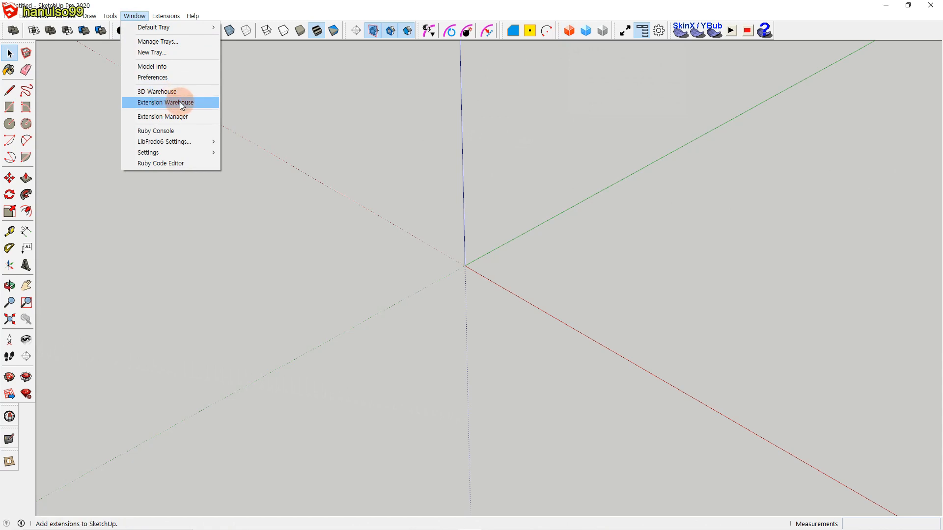
click(182, 103)
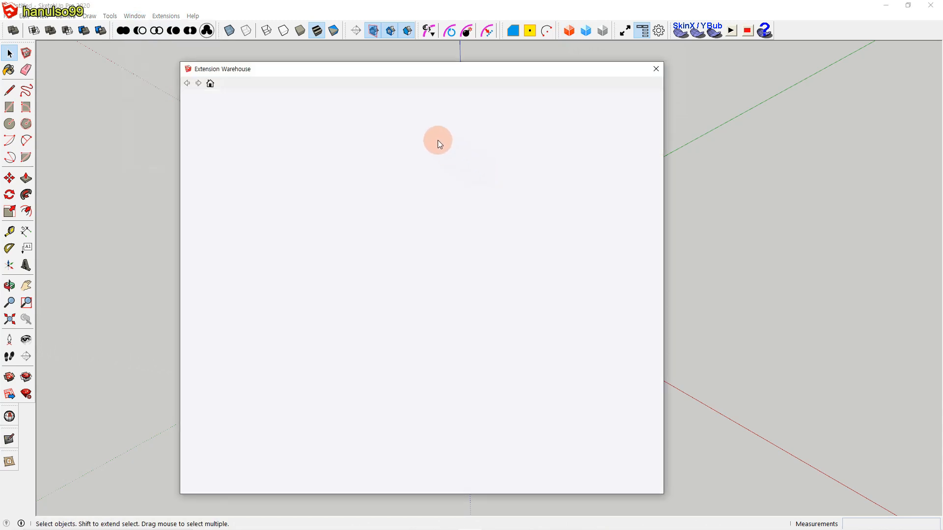
click(445, 111)
text(soap)
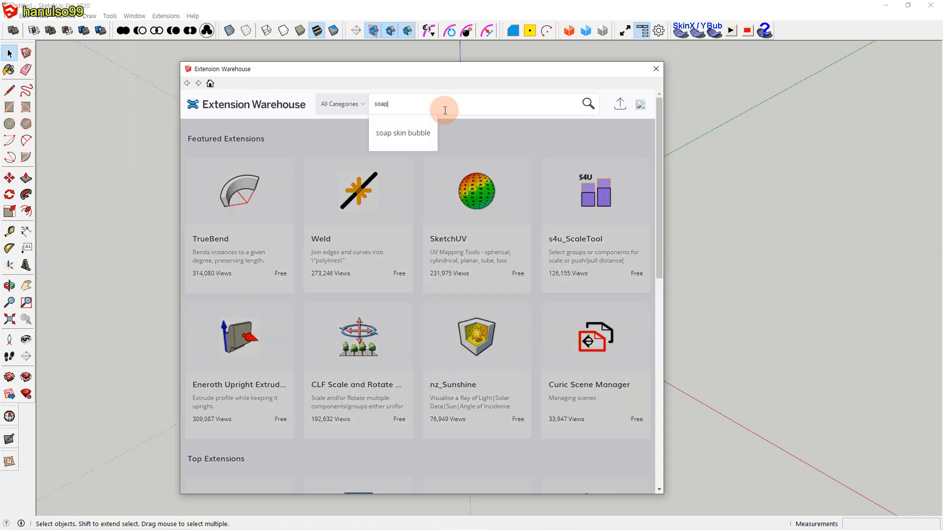
key(Return)
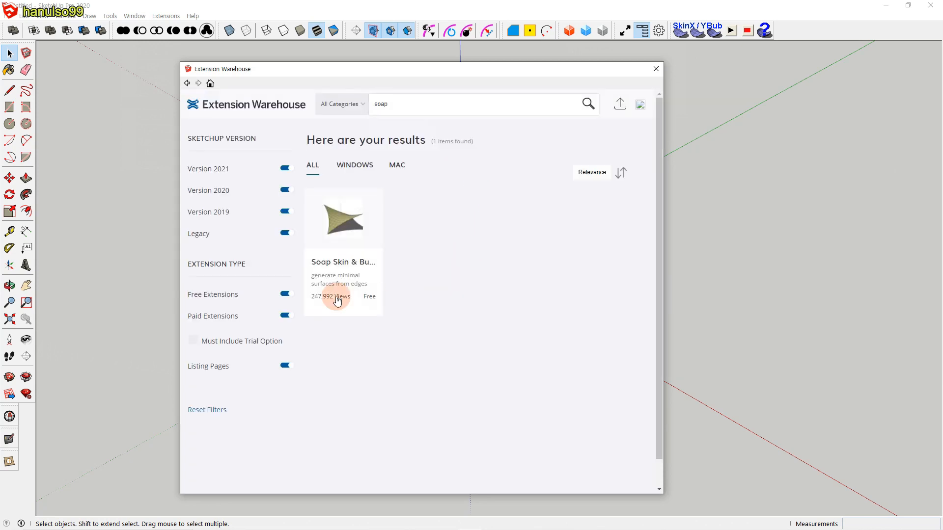
click(344, 289)
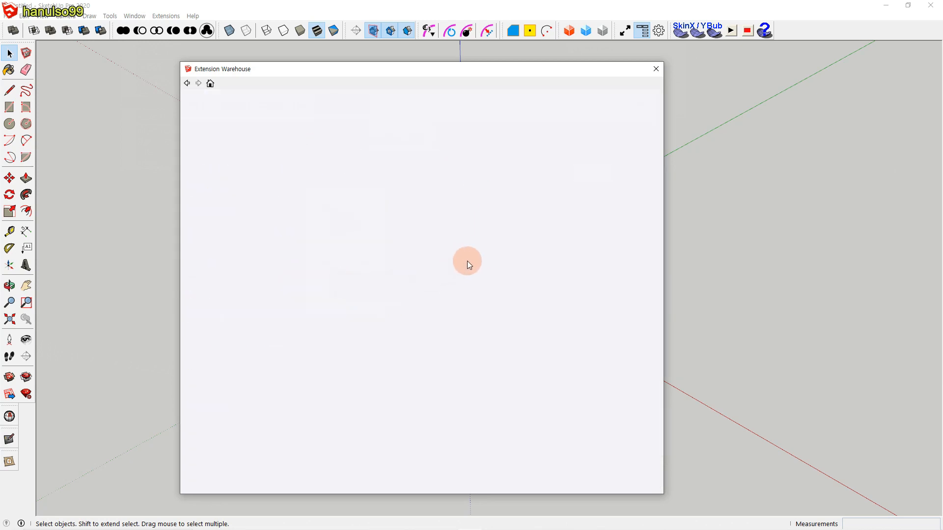
scroll(523, 311, down, 2)
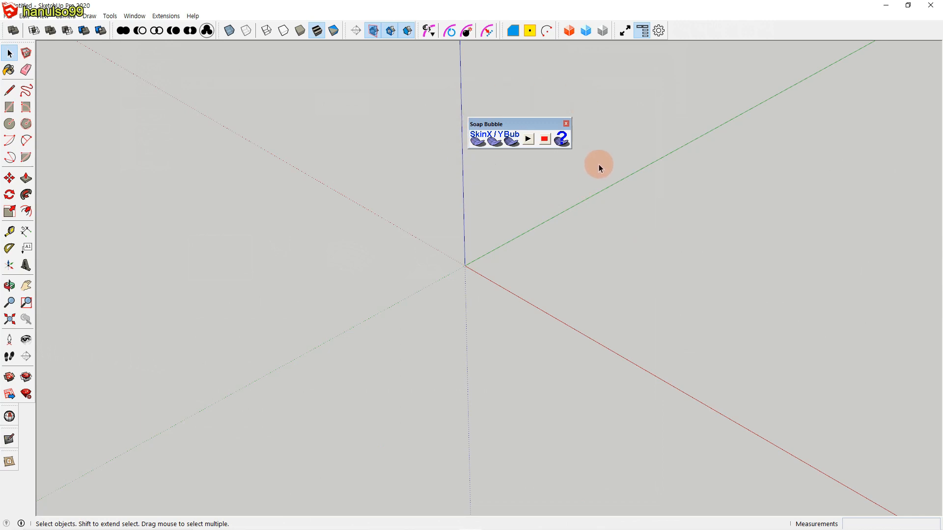
Hide the floating Soap Bubble toolbar.
right_click(702, 30)
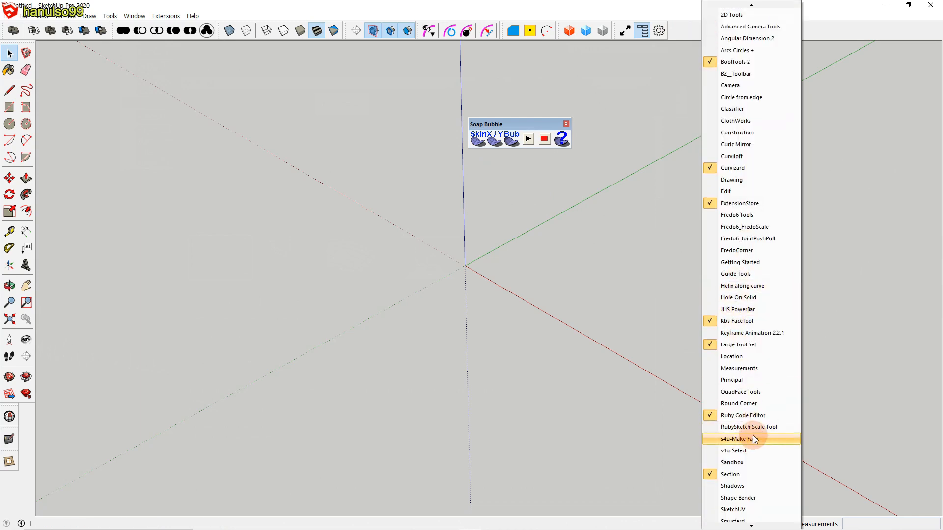
scroll(754, 439, down, 7)
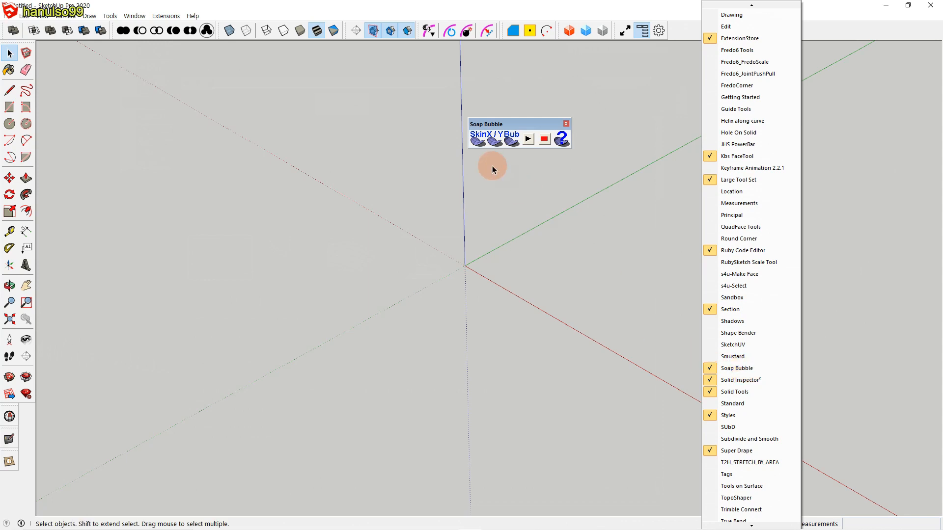
click(705, 369)
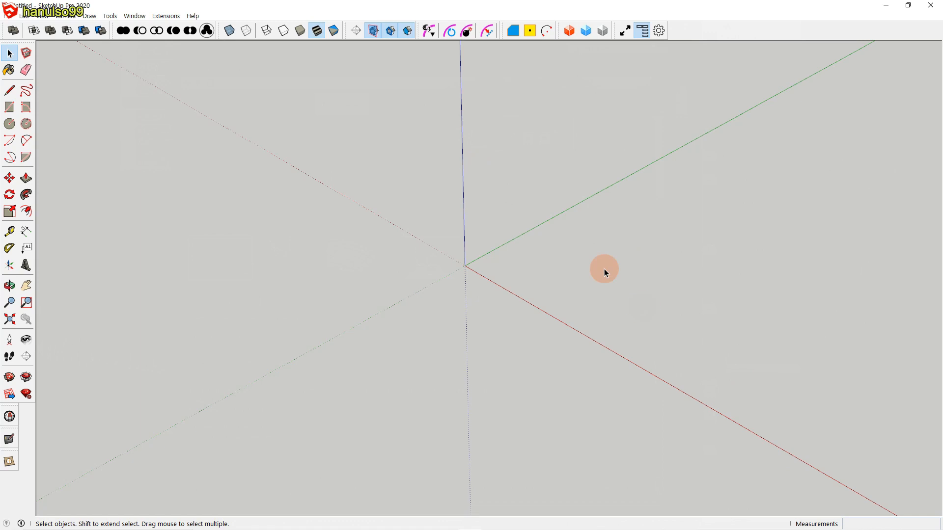
Show the Soap Bubble toolbar again and dock it at the end of the upper toolbar row.
right_click(693, 31)
scroll(744, 438, down, 3)
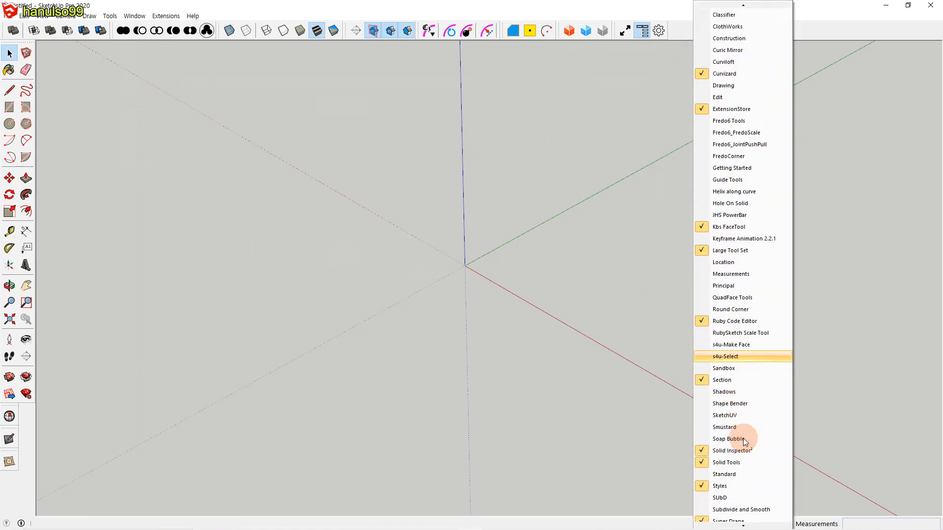
click(732, 417)
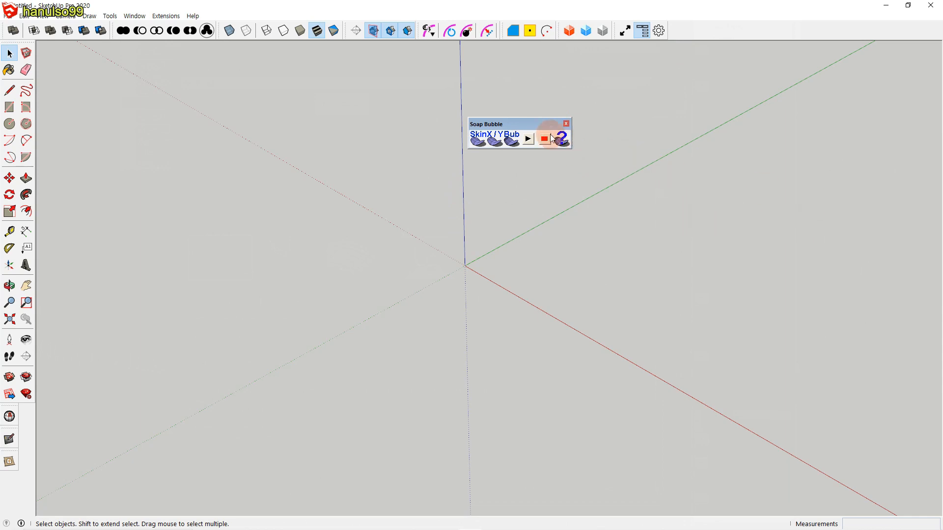
double_click(538, 127)
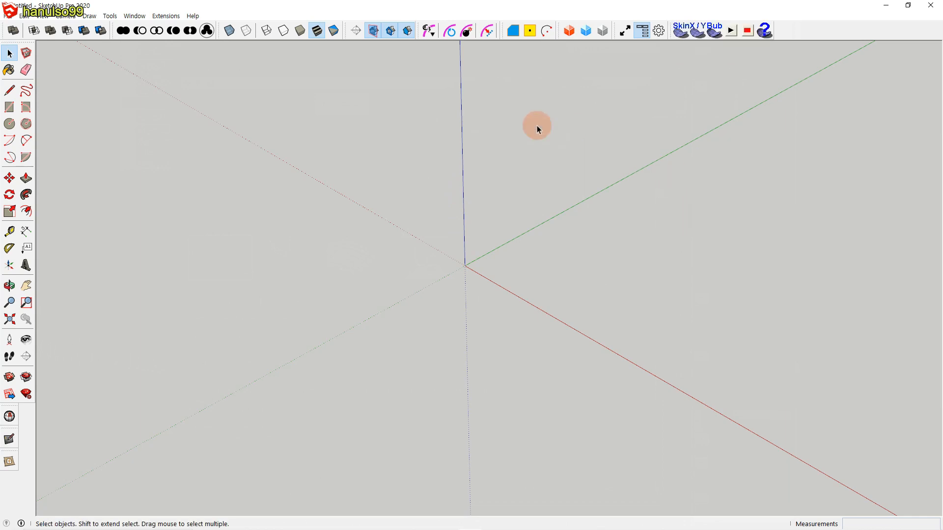
click(747, 32)
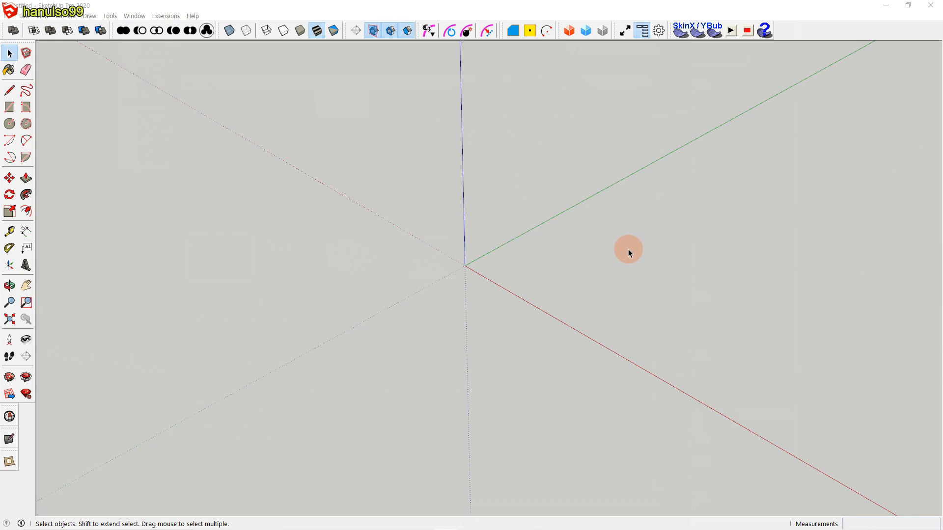
click(681, 32)
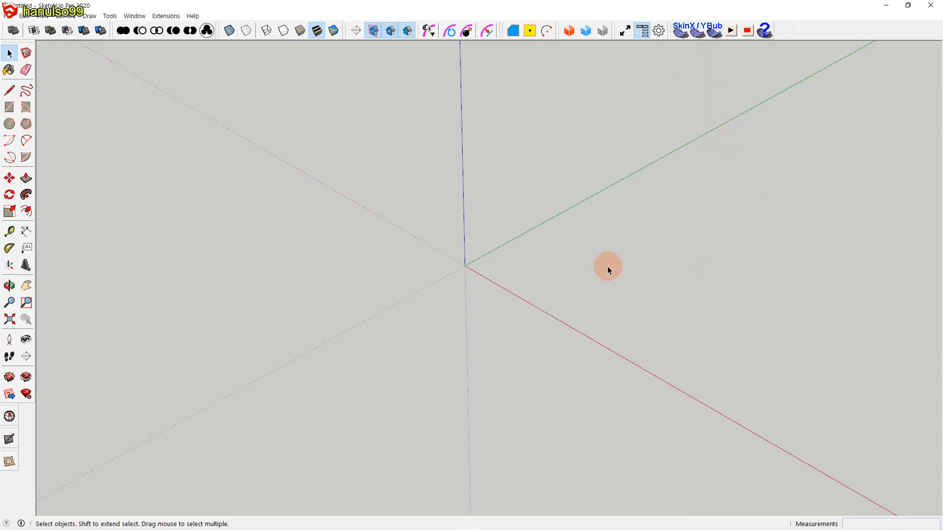
Draw a 50-sided circle with a 200 mm radius centred on the origin and delete its face, keeping the edge.
key(c)
text(50)
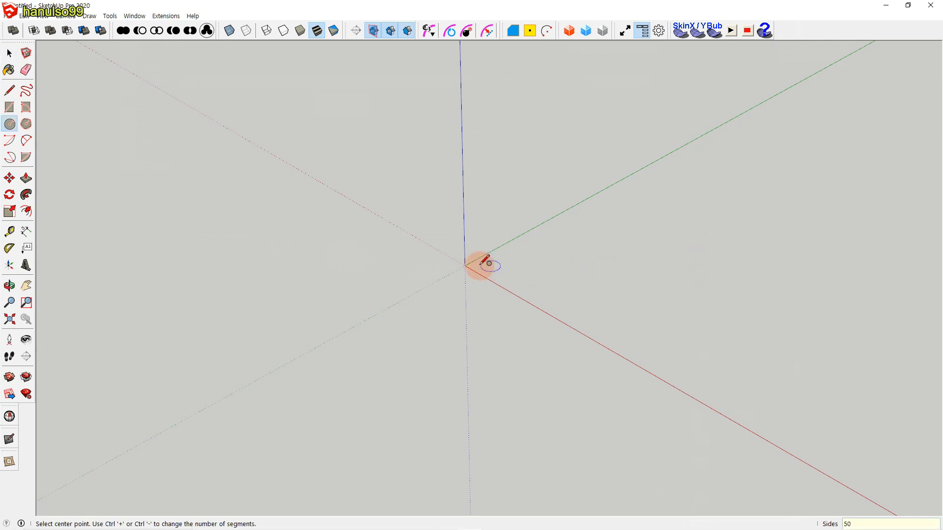
click(465, 265)
text(2)
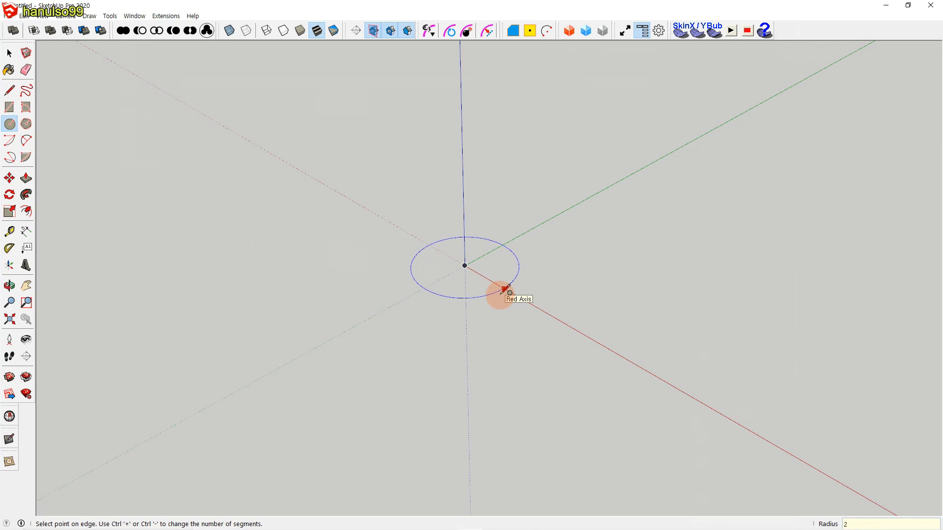
text(00)
key(Return)
scroll(502, 294, down, 3)
key(space)
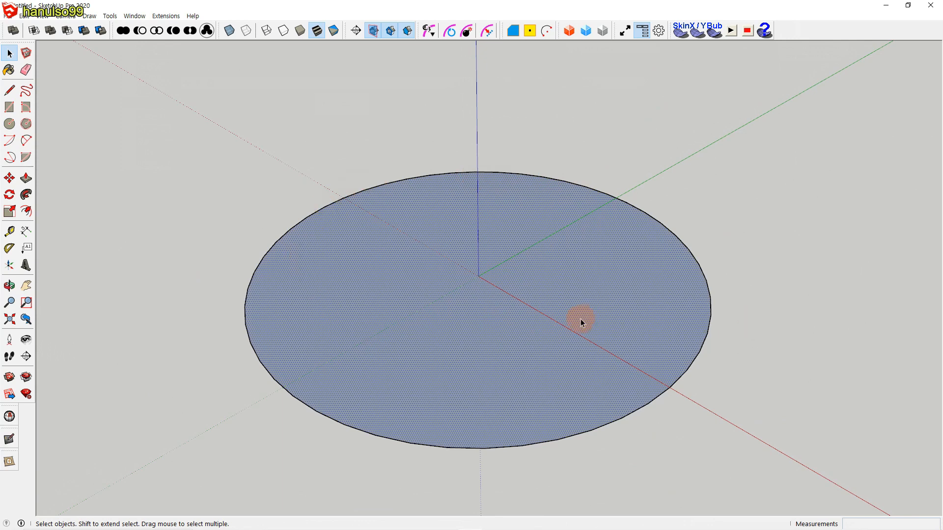
key(Delete)
scroll(581, 319, down, 2)
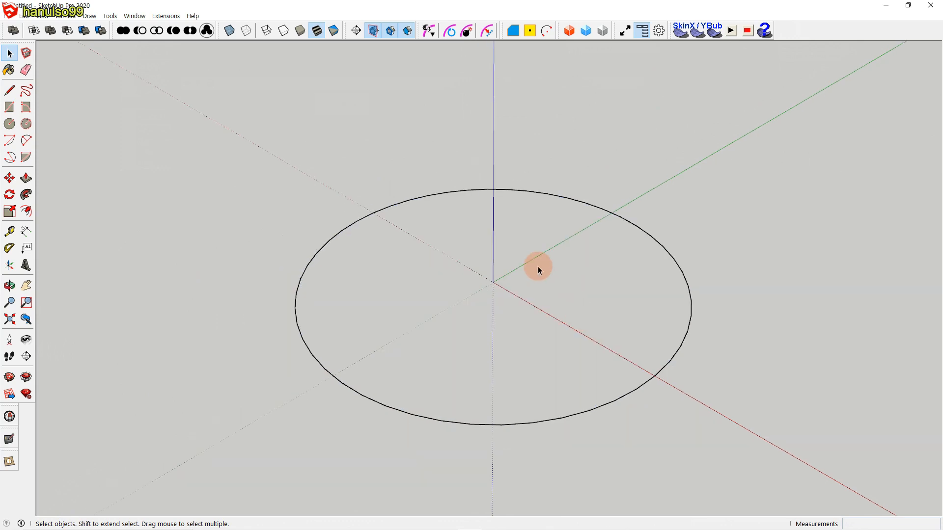
Start Generate Soap Skin on the circle's edge and try net divisions of 30 and 40.
drag(226, 146, 825, 479)
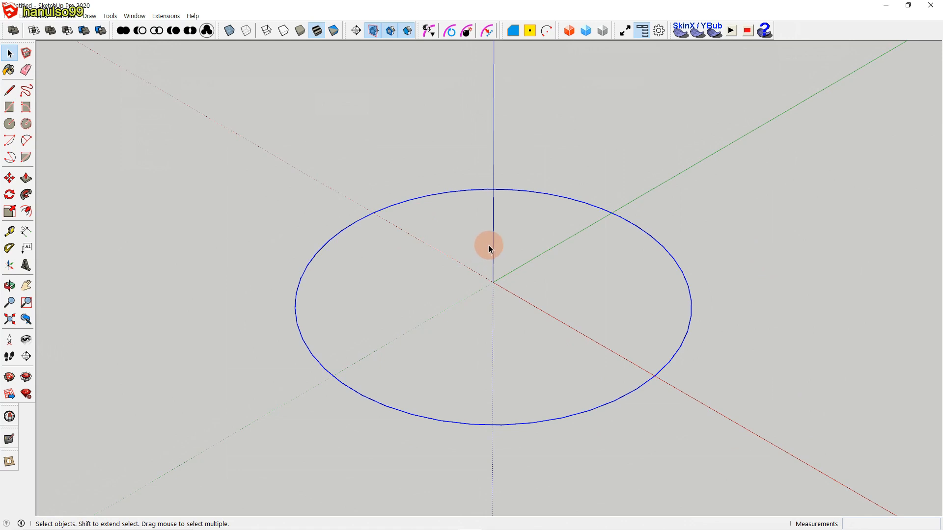
click(680, 32)
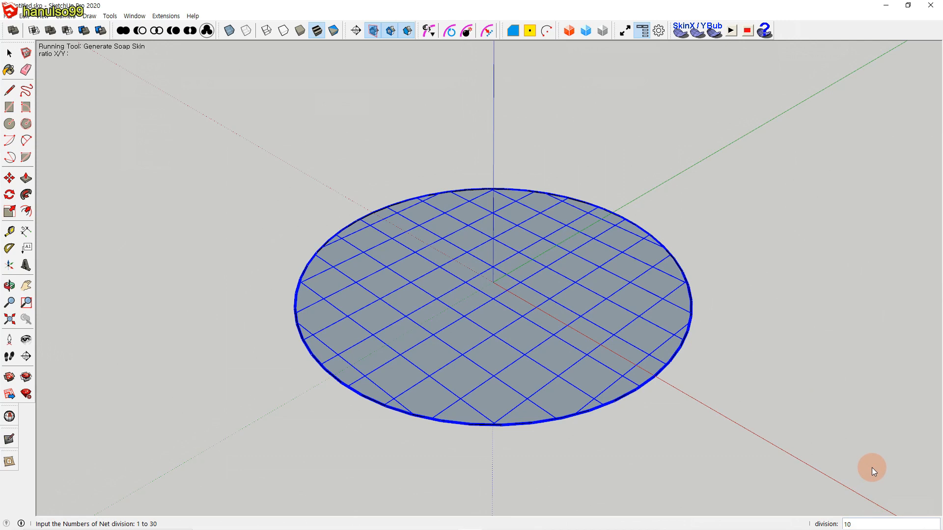
text(30)
key(Return)
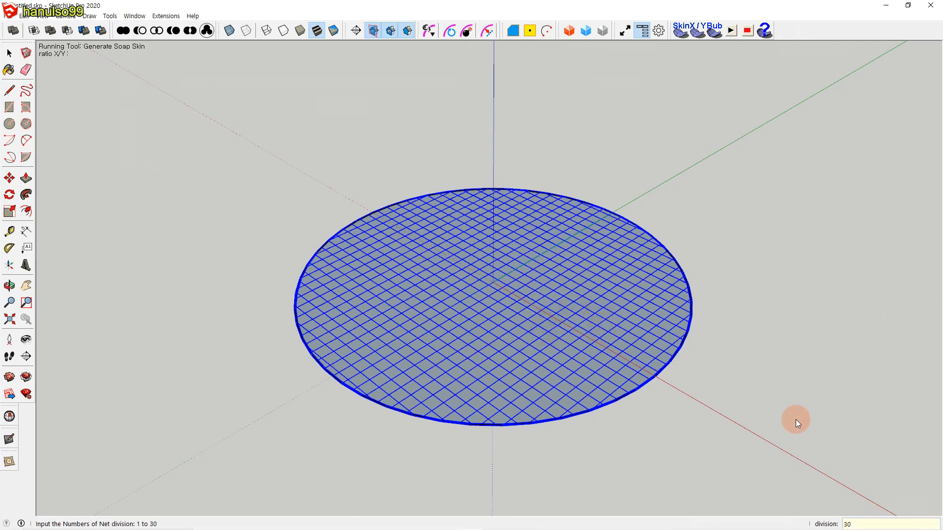
text(40)
key(Return)
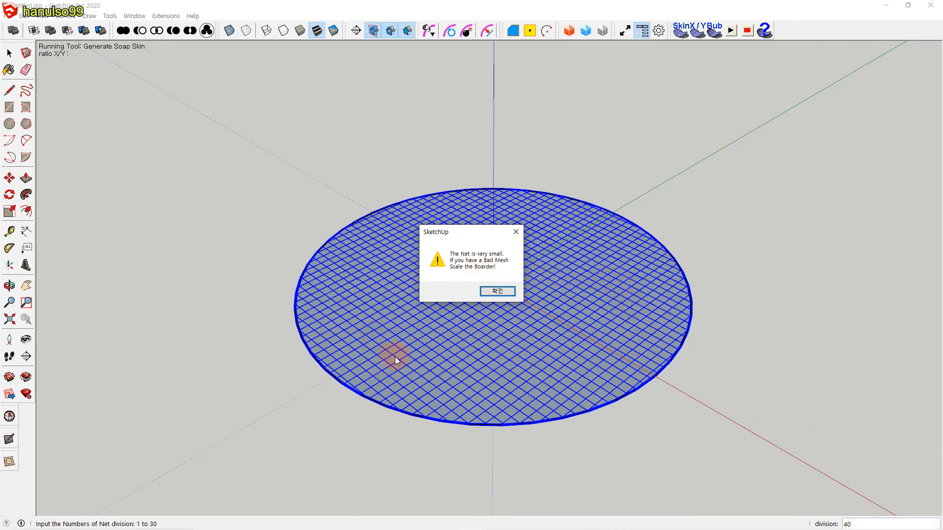
click(497, 291)
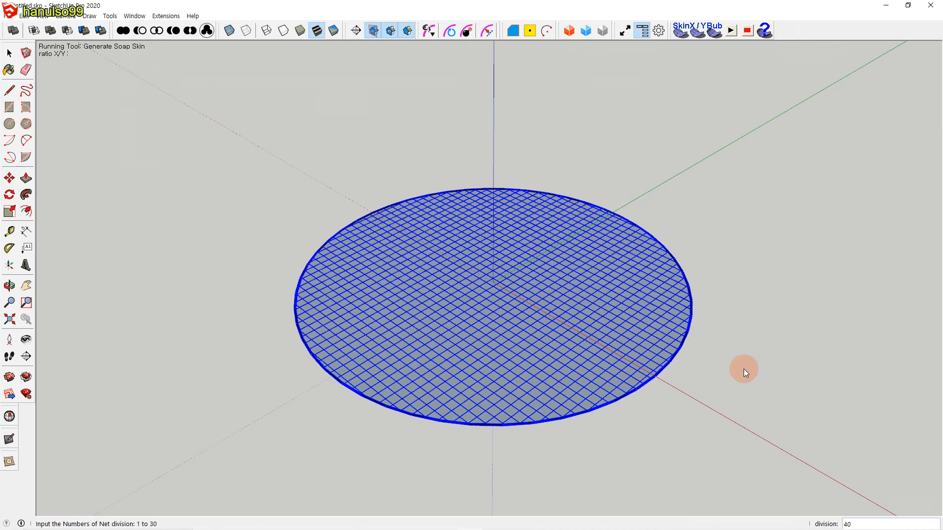
Leave the soap skin preview and delete the whole circle.
key(space)
drag(215, 141, 784, 473)
key(Delete)
Draw a larger 50-sided circle centred on the origin and delete its face, keeping the edge.
key(c)
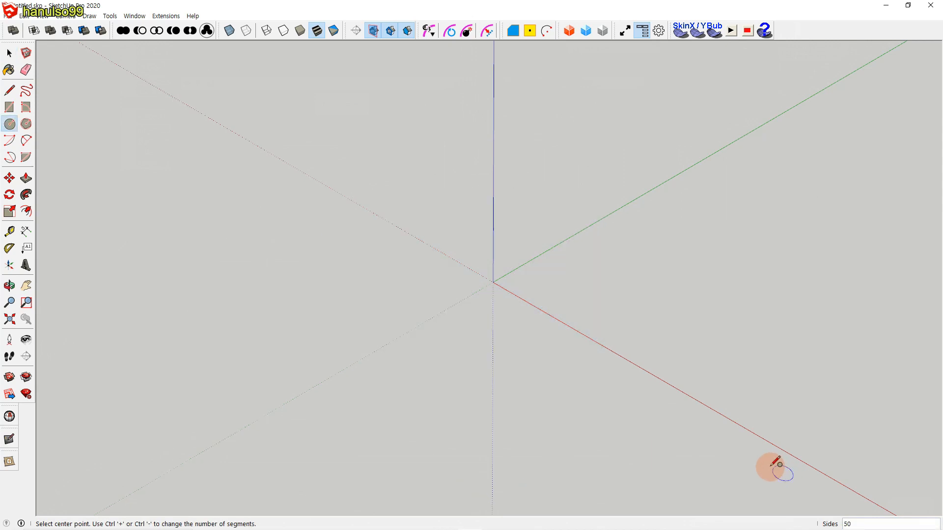
click(493, 282)
text(10)
key(Return)
key(space)
scroll(532, 310, down, 6)
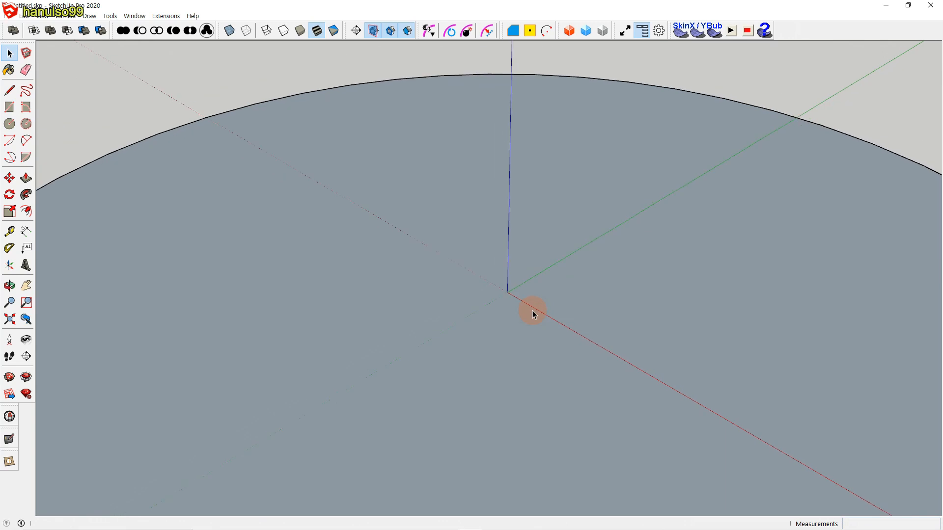
shift+middle_drag(546, 339, 532, 322)
click(534, 325)
key(Delete)
Start Generate Soap Skin on the larger circle's edge with a net division of 100.
drag(419, 321, 847, 488)
click(681, 31)
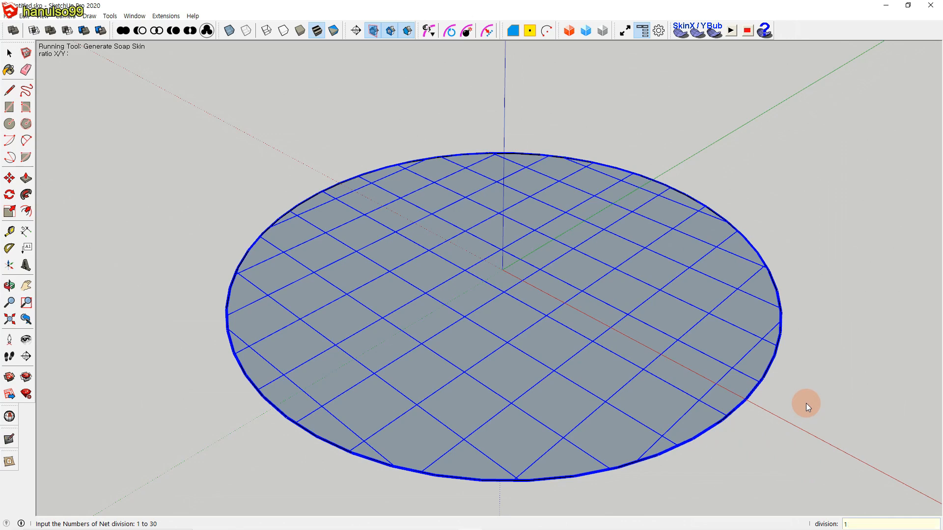
key(Return)
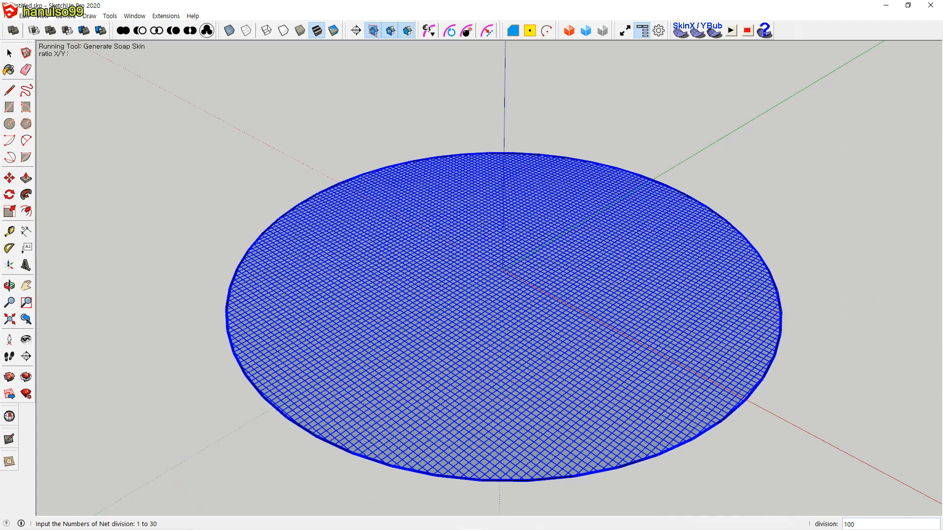
Abandon the dense soap skin preview and delete the larger circle.
key(space)
scroll(832, 216, down, 5)
drag(389, 129, 867, 441)
key(Delete)
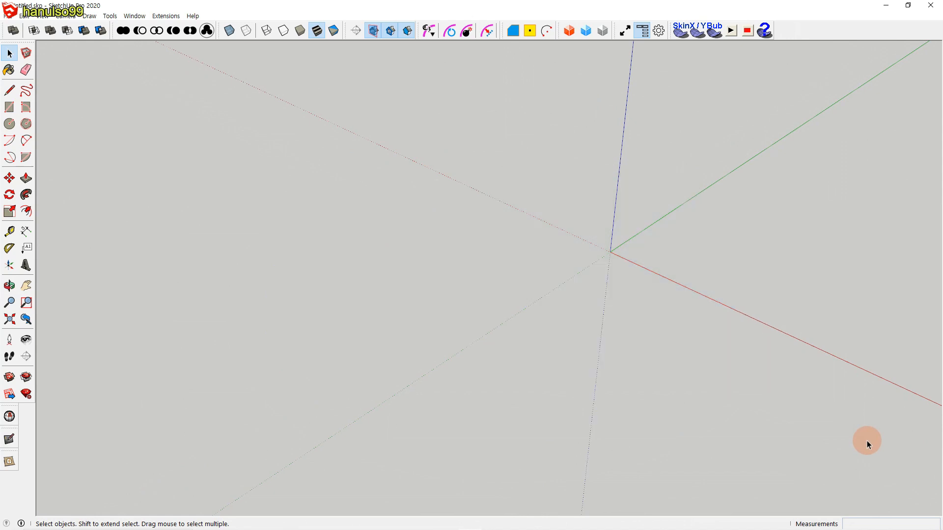
Draw a circle with a radius of about 240 mm centred on the origin and delete its face, keeping the edge.
scroll(737, 352, up, 1)
key(c)
click(585, 233)
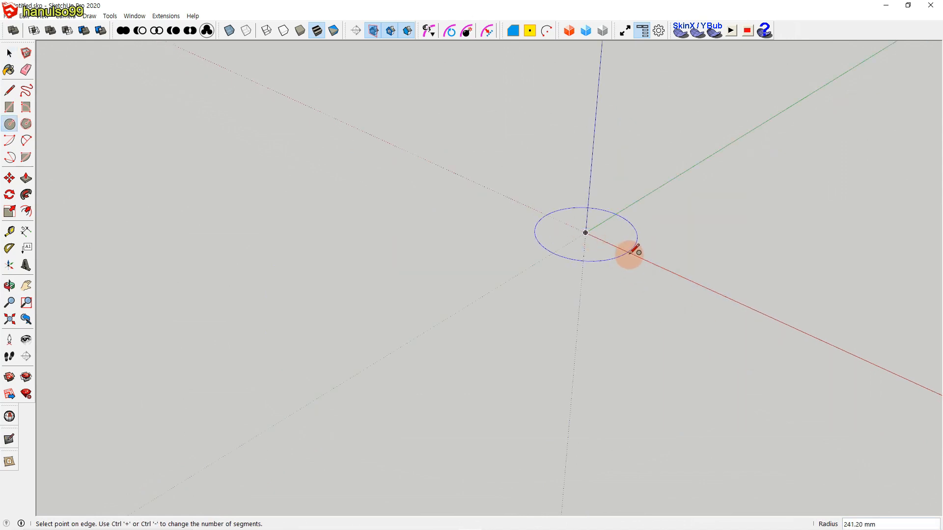
click(633, 253)
key(space)
scroll(630, 256, up, 3)
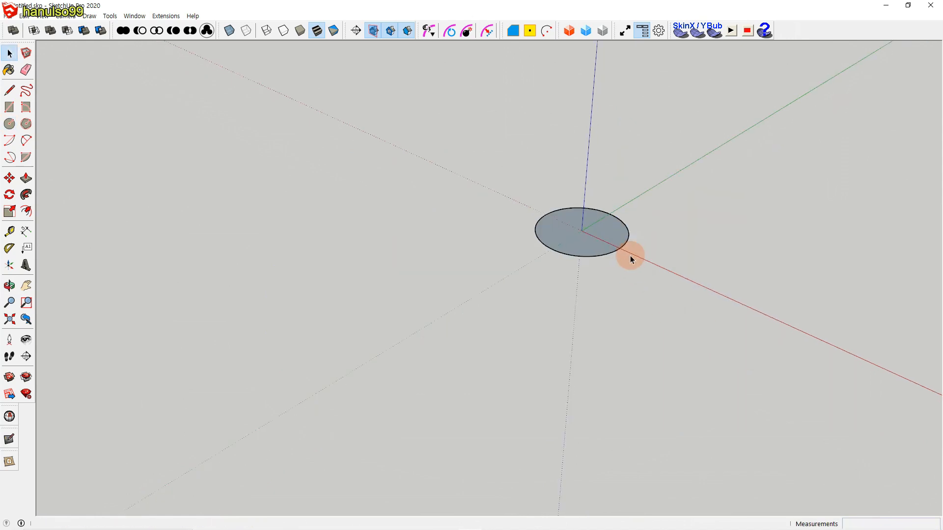
middle_drag(560, 217, 579, 305)
scroll(560, 317, up, 2)
scroll(579, 306, up, 3)
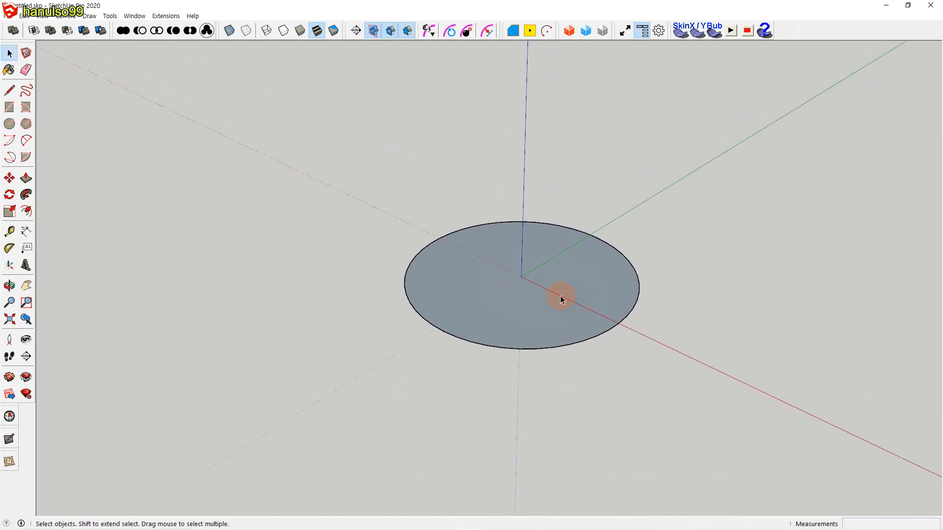
click(565, 288)
key(Delete)
Generate a soap skin from the circle's edge with a net division of 20.
drag(384, 190, 700, 375)
click(682, 33)
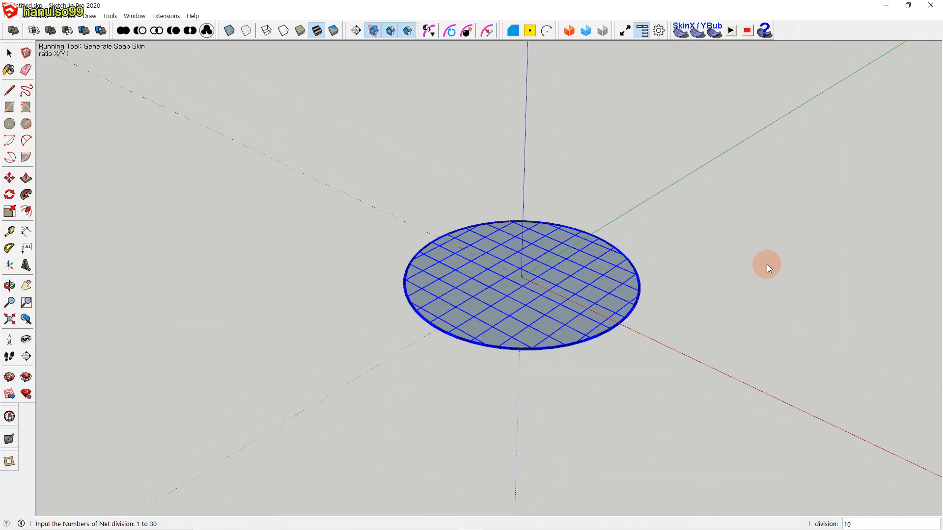
text(2)
key(Return)
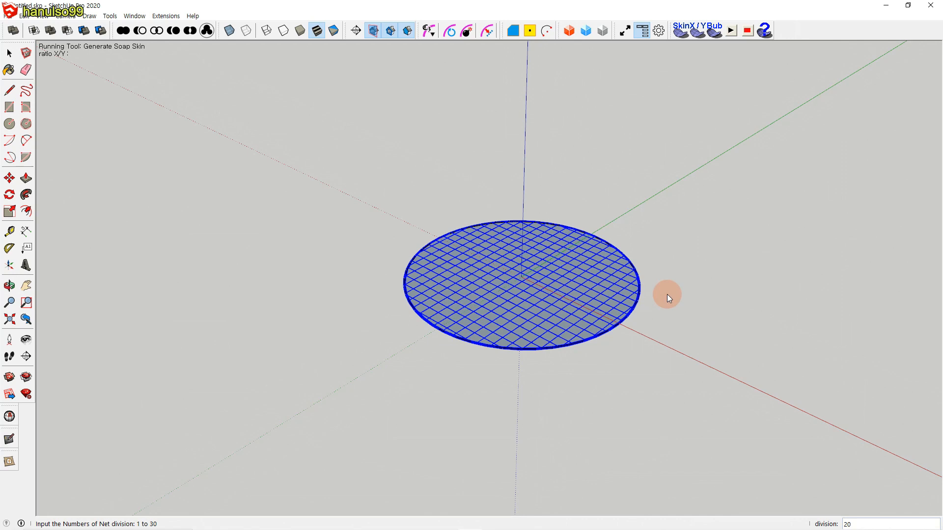
key(Return)
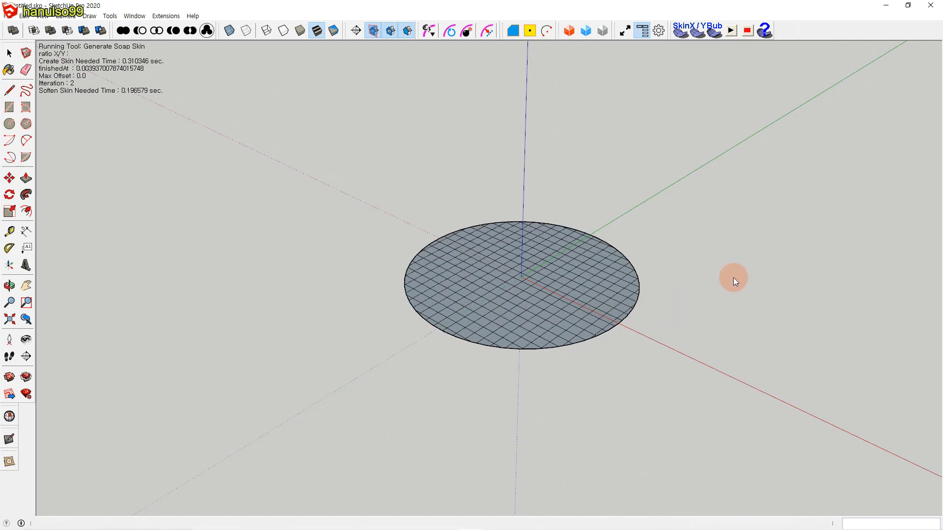
Delete the generated soap skin together with its boundary circle at the origin.
key(space)
click(511, 302)
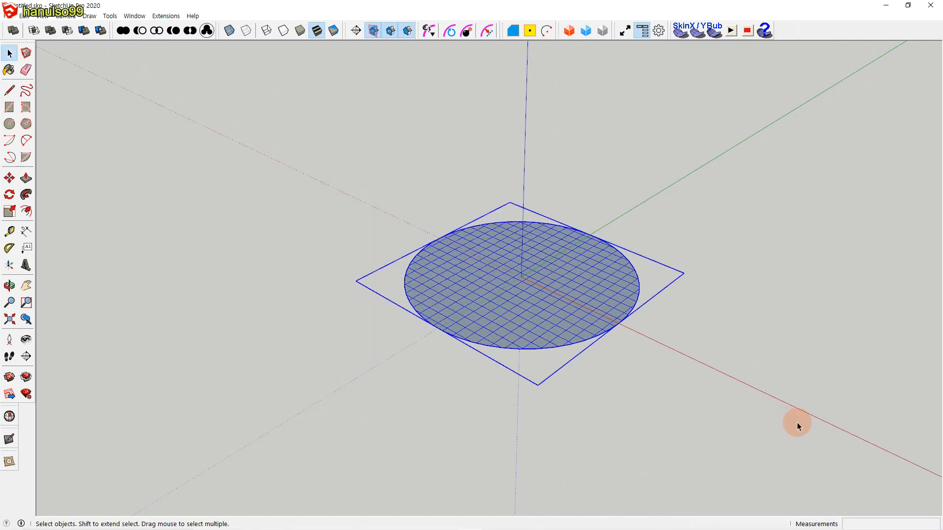
key(Delete)
Draw a circle with a radius of 200 centred on the origin and delete its face, keeping the edge.
key(c)
click(521, 277)
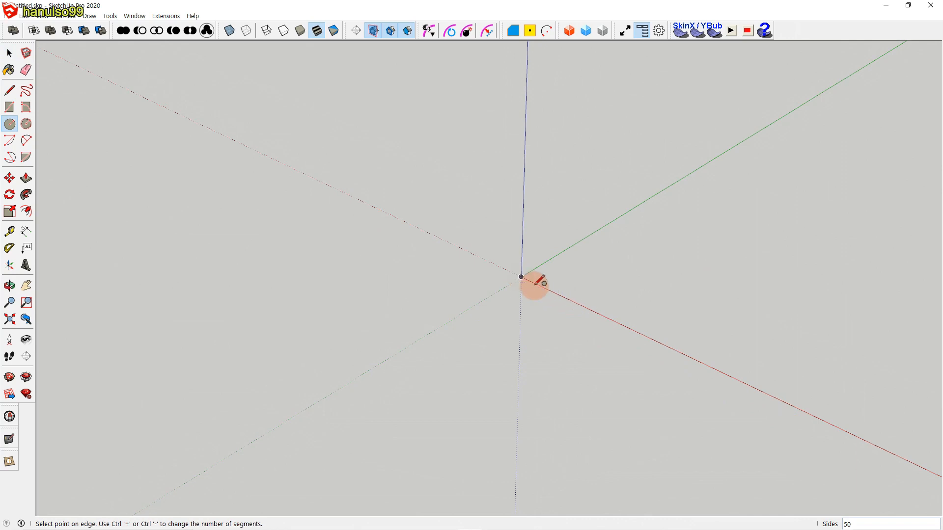
text(200)
key(Return)
key(space)
click(561, 305)
key(Delete)
Generate a soap skin inside the circle's edge with a net division of 20.
drag(357, 190, 654, 380)
click(680, 31)
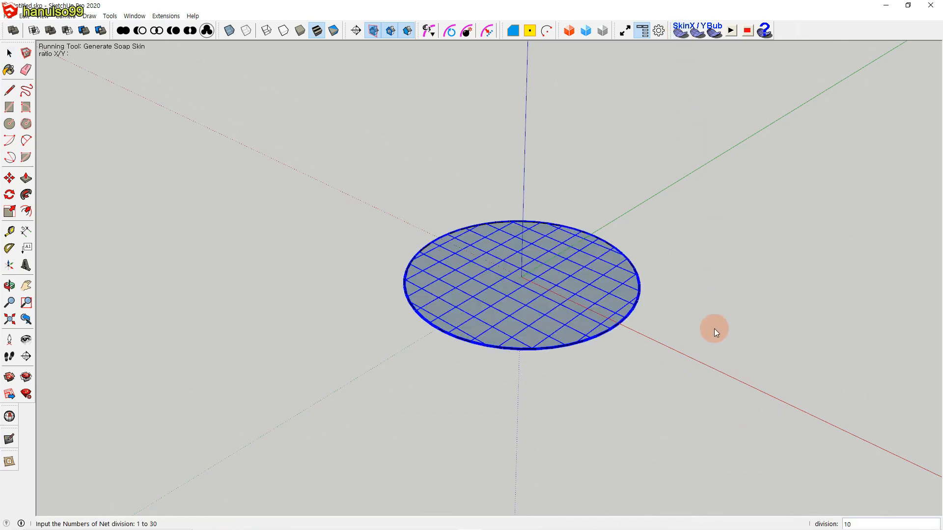
text(20)
key(Return)
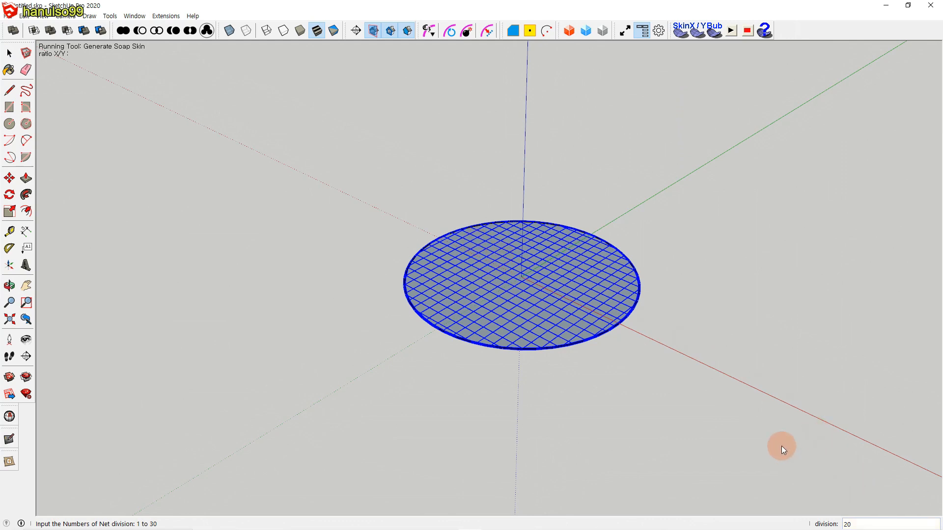
key(Return)
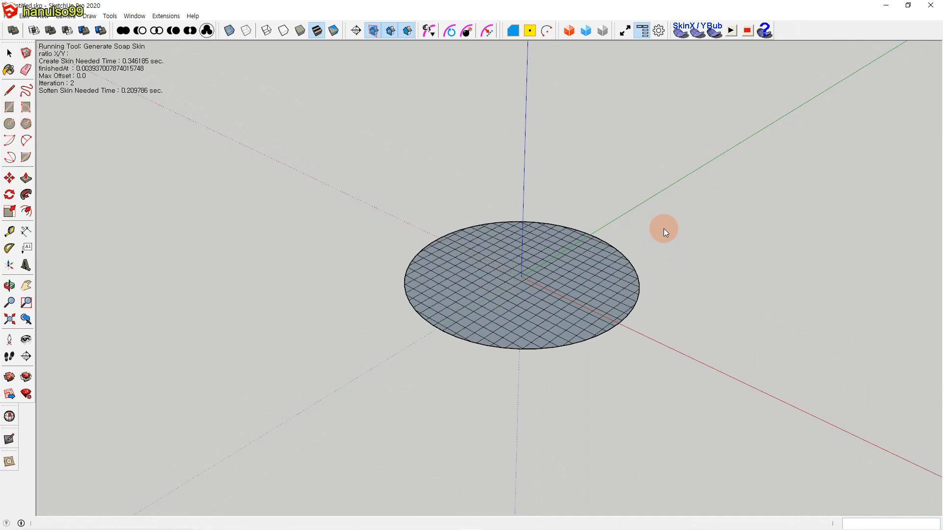
key(space)
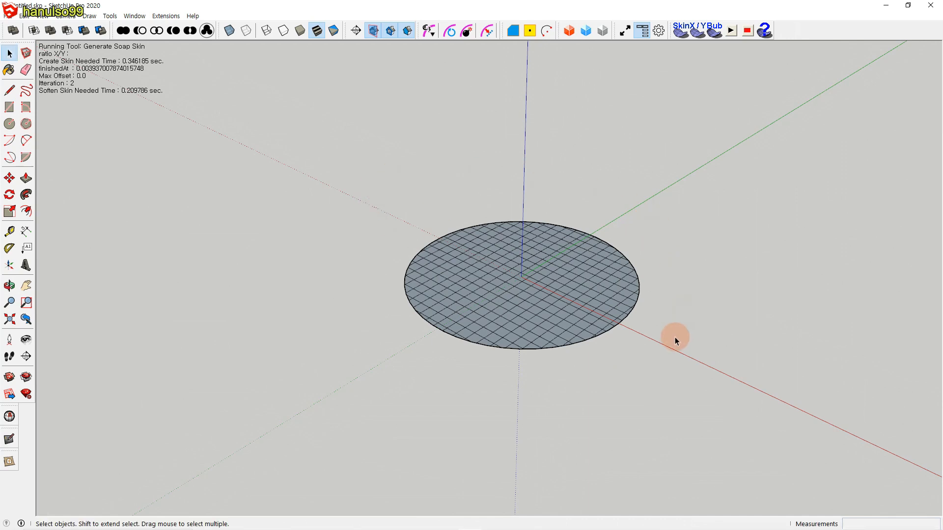
Try to start Generate Soap Bubble with no soap skin group selected.
click(730, 254)
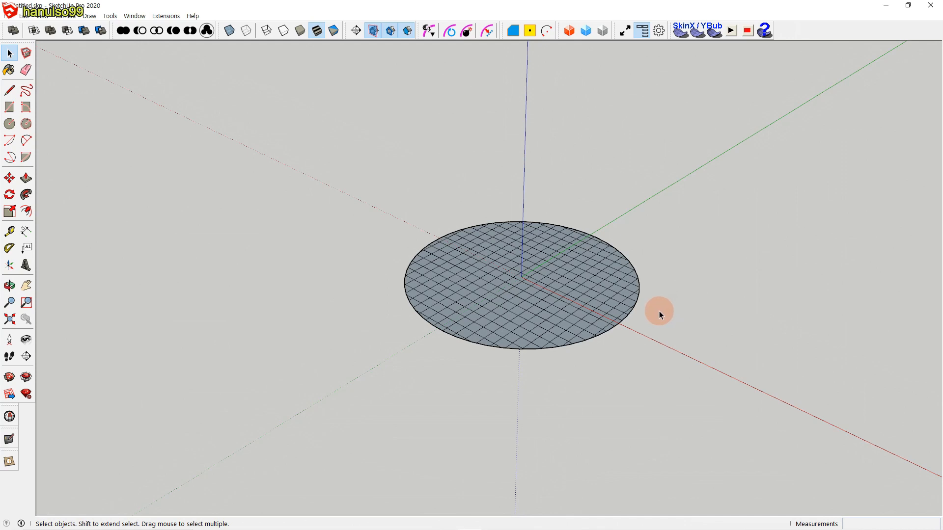
click(795, 220)
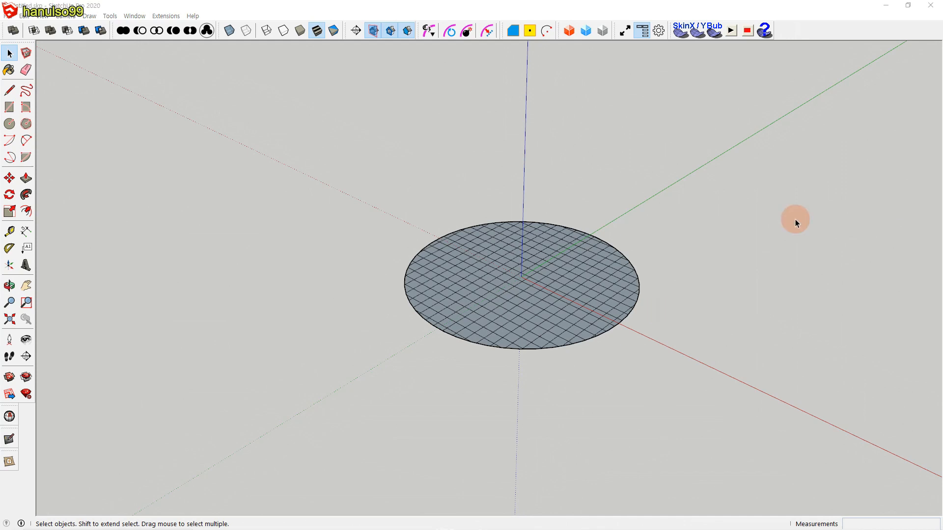
click(713, 31)
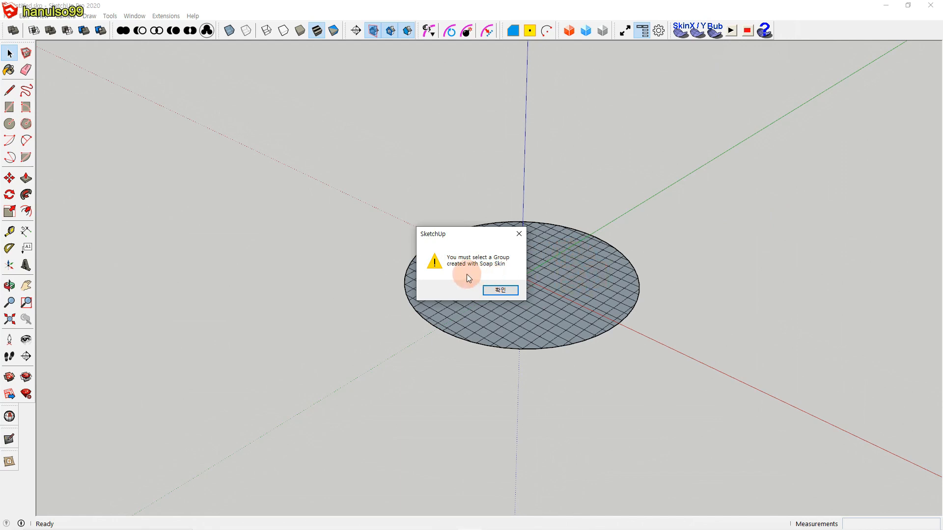
click(500, 291)
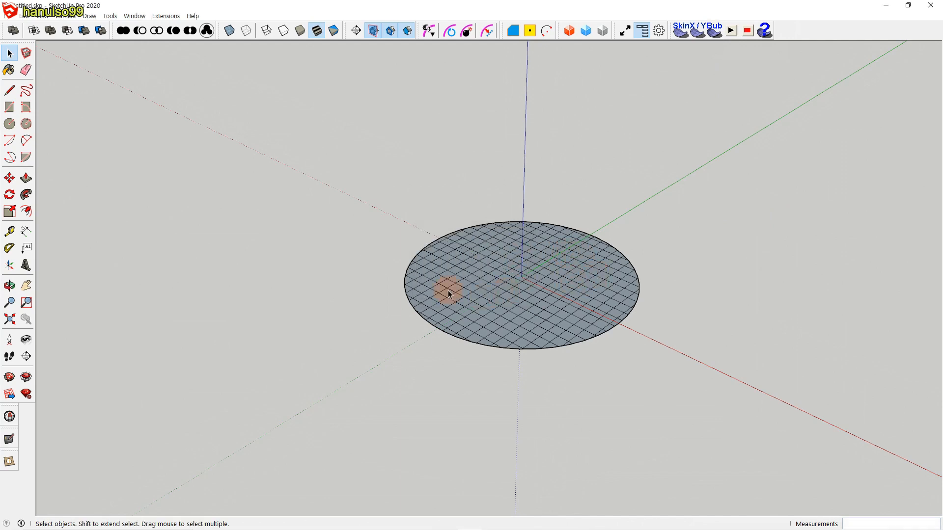
Run Generate Soap Bubble on the soap skin group with a pressure of 100.
click(547, 275)
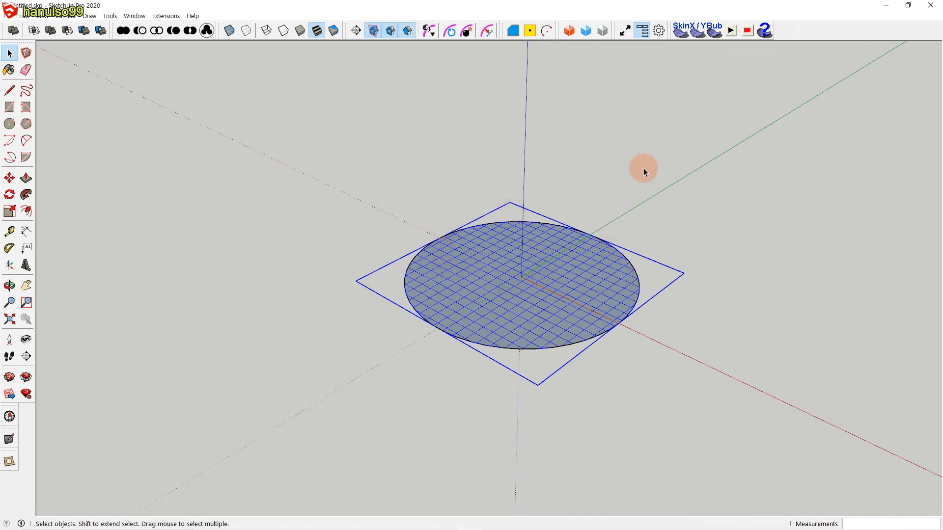
click(714, 36)
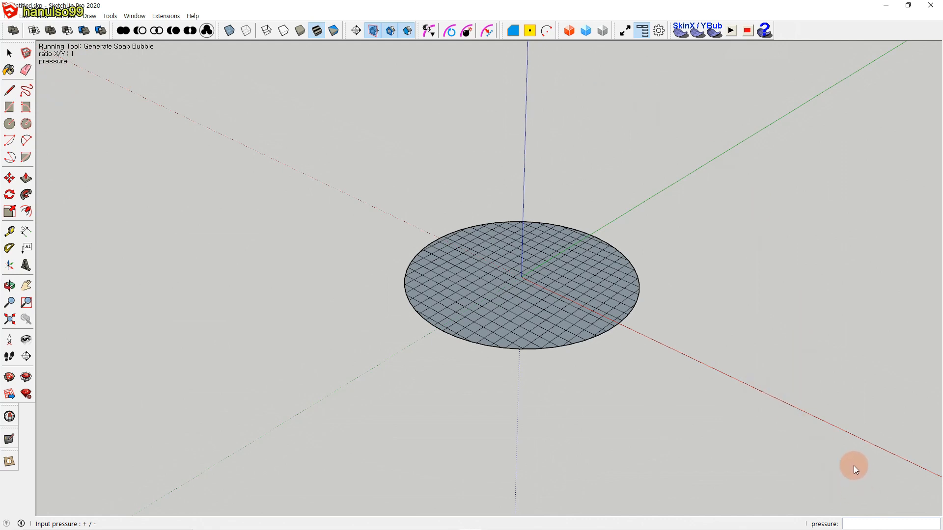
text(100.0)
key(Return)
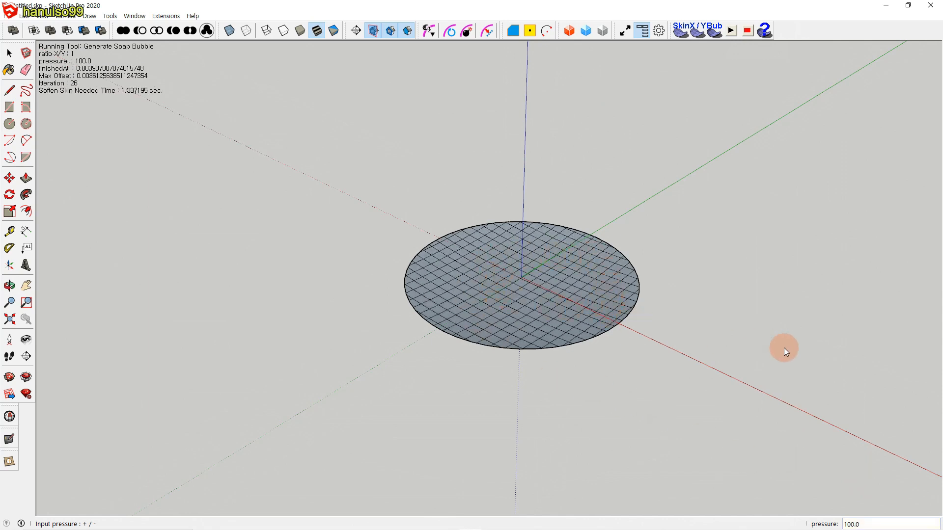
Inflate the soap skin with a pressure of 1000, and flatten it again with a pressure of 0.
text(10)
key(Return)
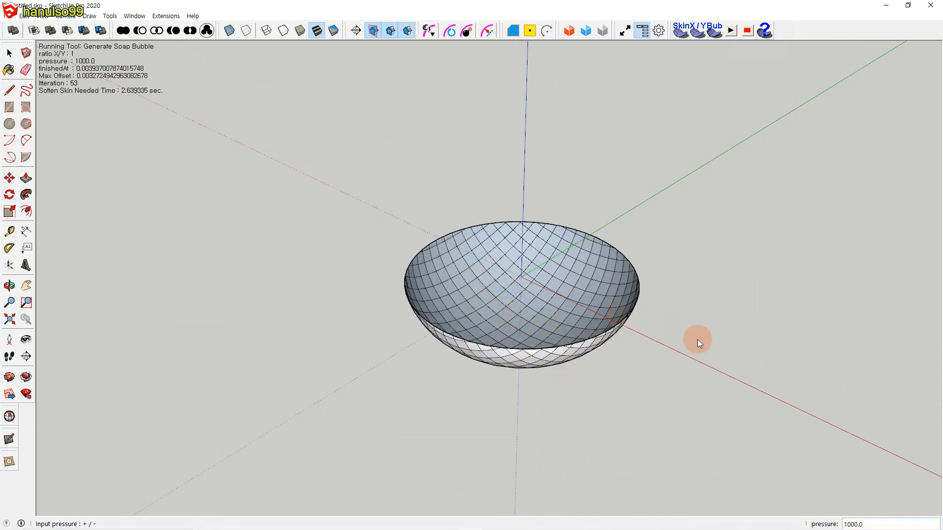
text(0)
key(Return)
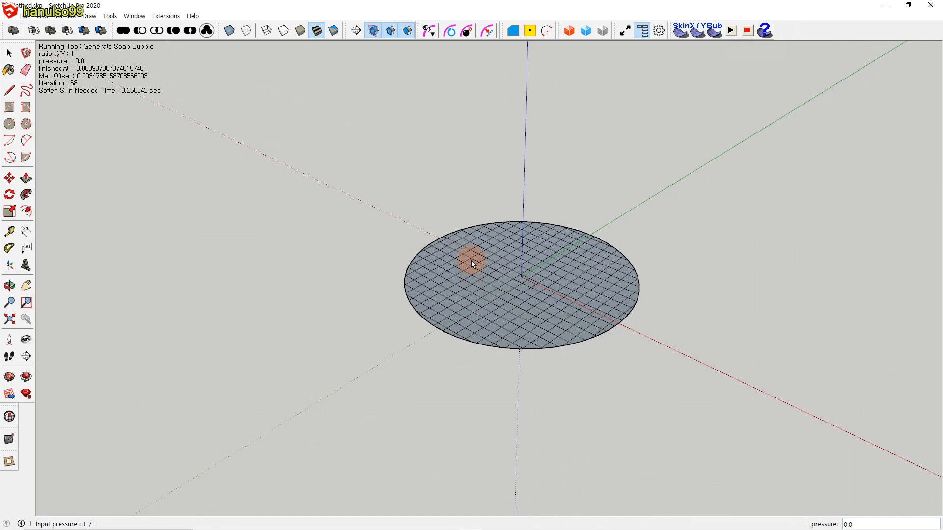
Inflate the soap skin the opposite way with a pressure of -1000, and reset the pressure to 0.
middle_drag(582, 369, 543, 332)
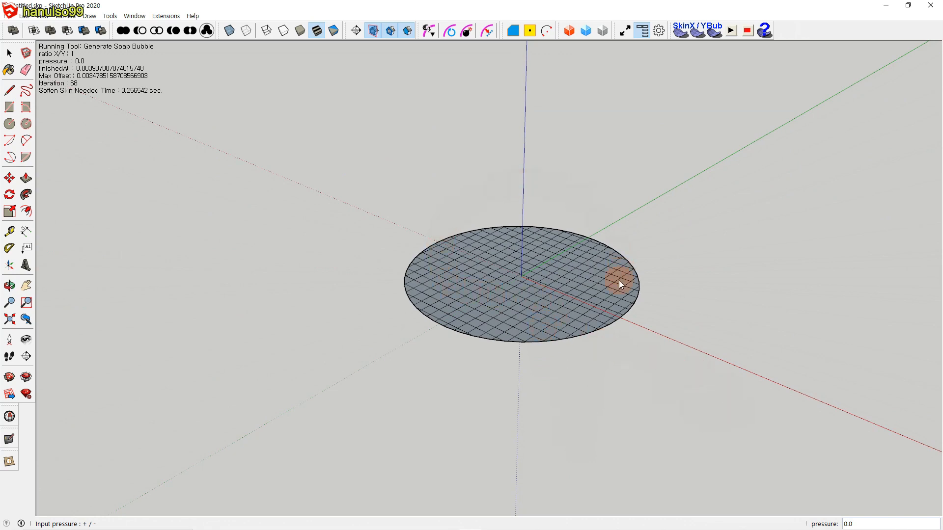
middle_drag(595, 339, 557, 295)
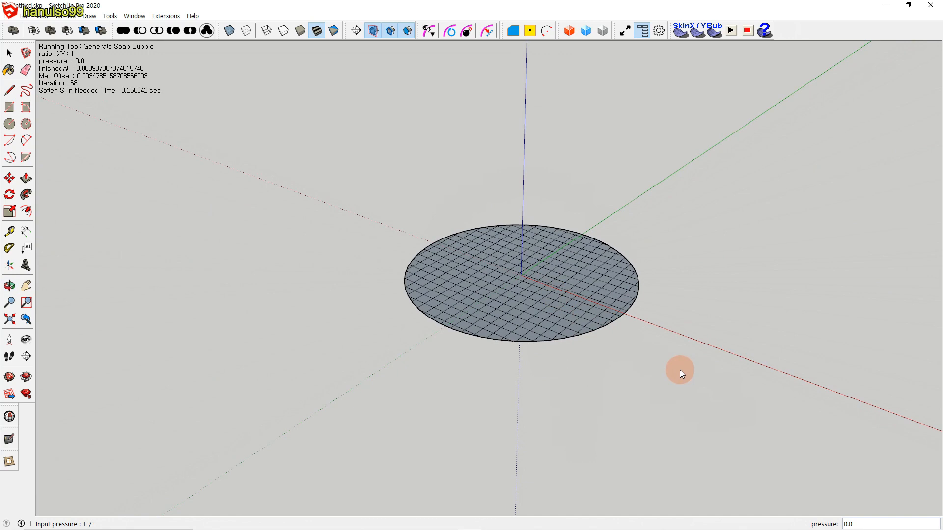
text(-1000)
key(Return)
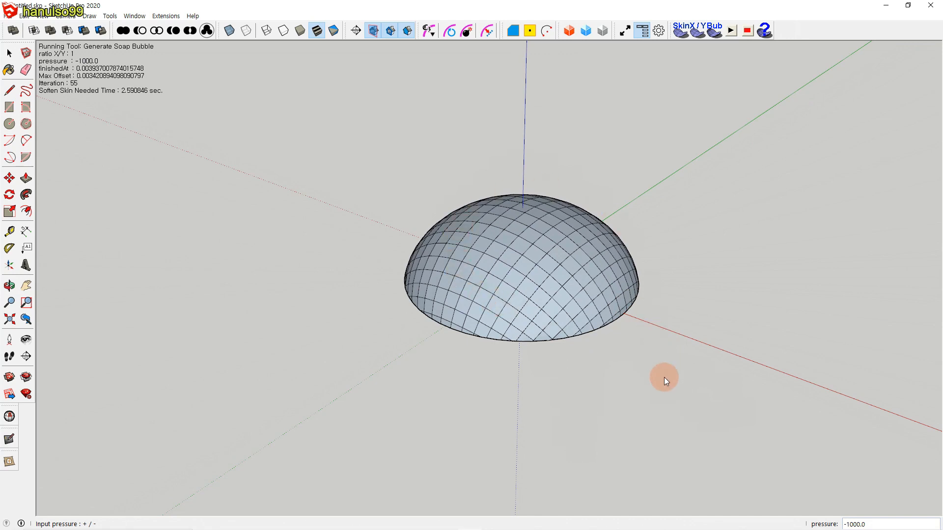
text(0)
key(Return)
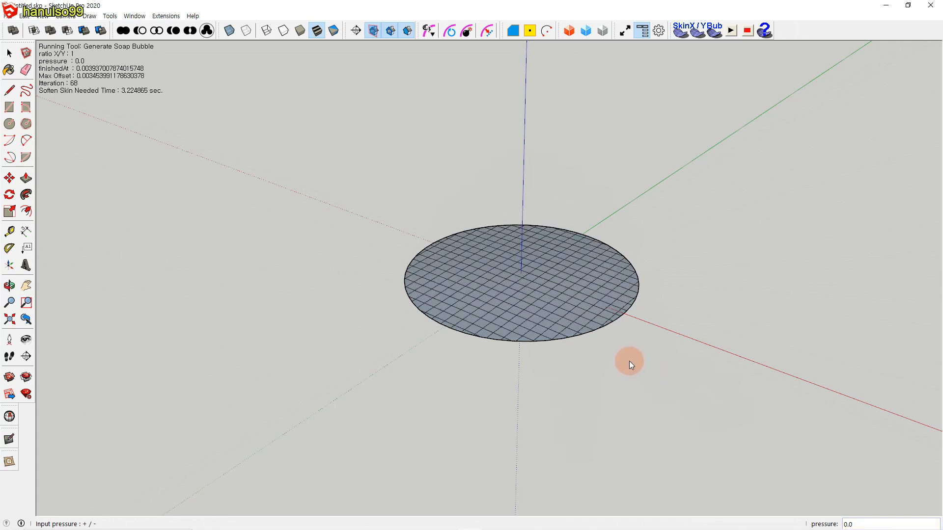
Reverse all faces inside the soap skin group and leave the group.
key(space)
click(541, 314)
middle_drag(598, 388, 626, 396)
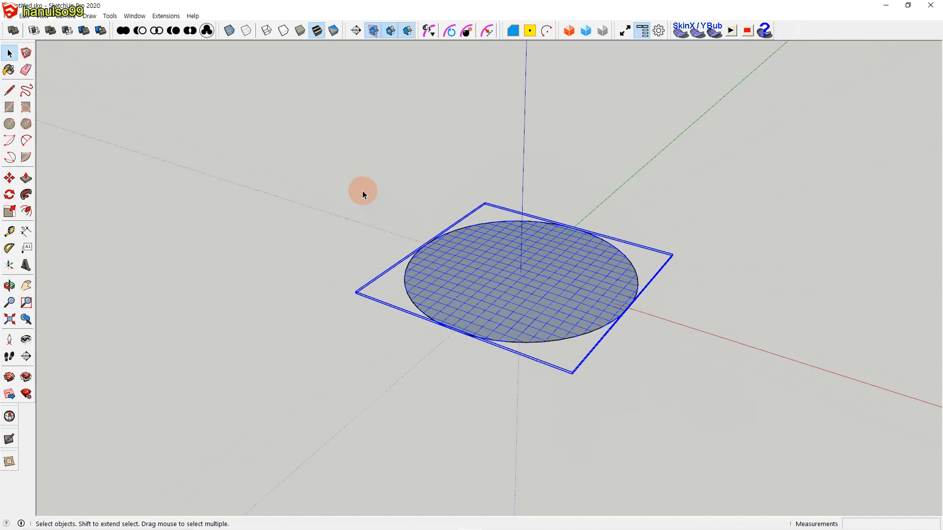
double_click(538, 299)
drag(348, 182, 683, 362)
right_click(591, 296)
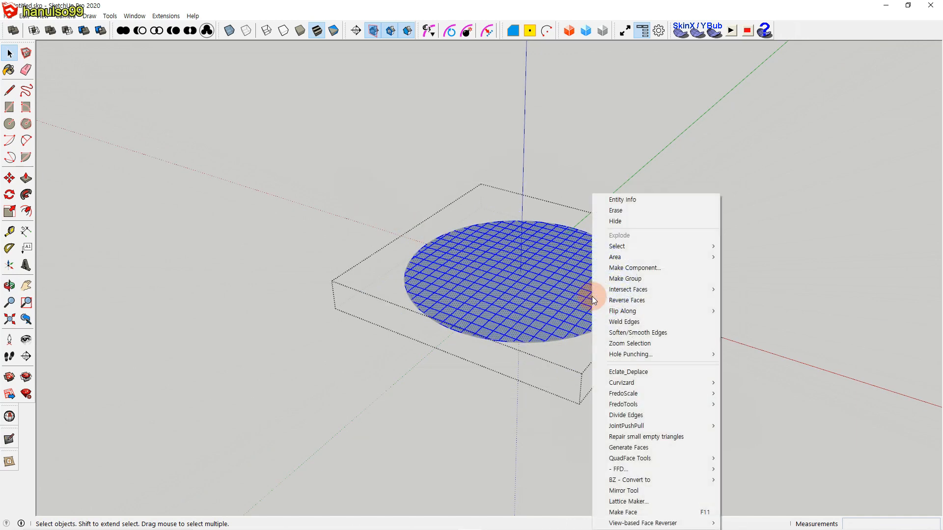
click(641, 301)
click(713, 355)
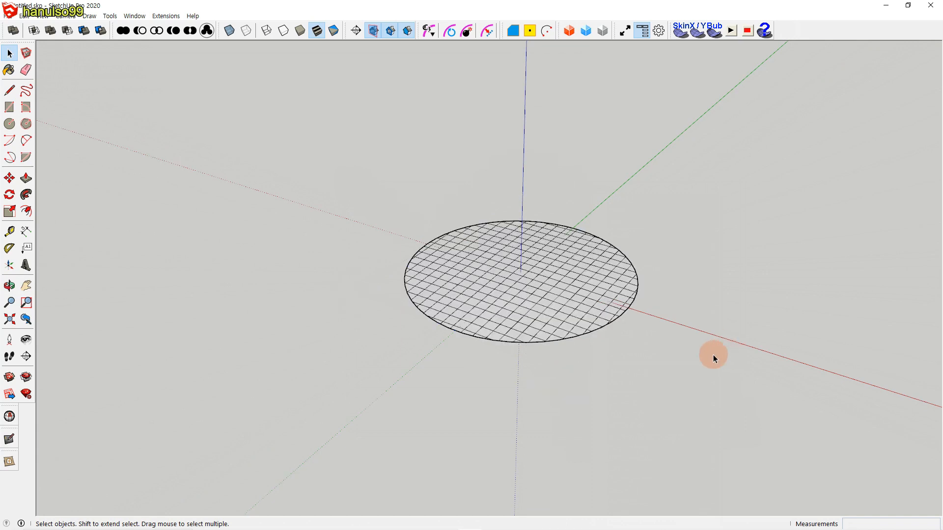
Generate a soap bubble from the reversed soap skin group with a pressure of 1000.
scroll(713, 354, up, 2)
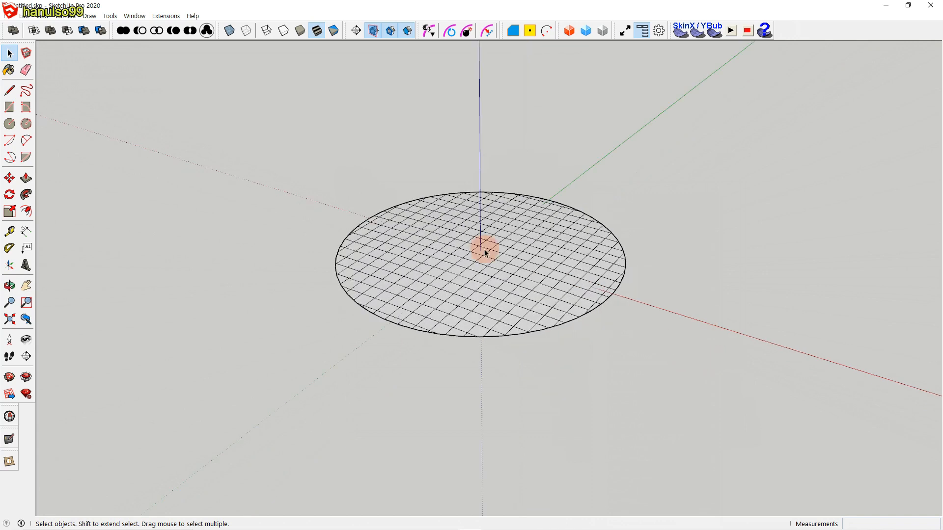
click(546, 275)
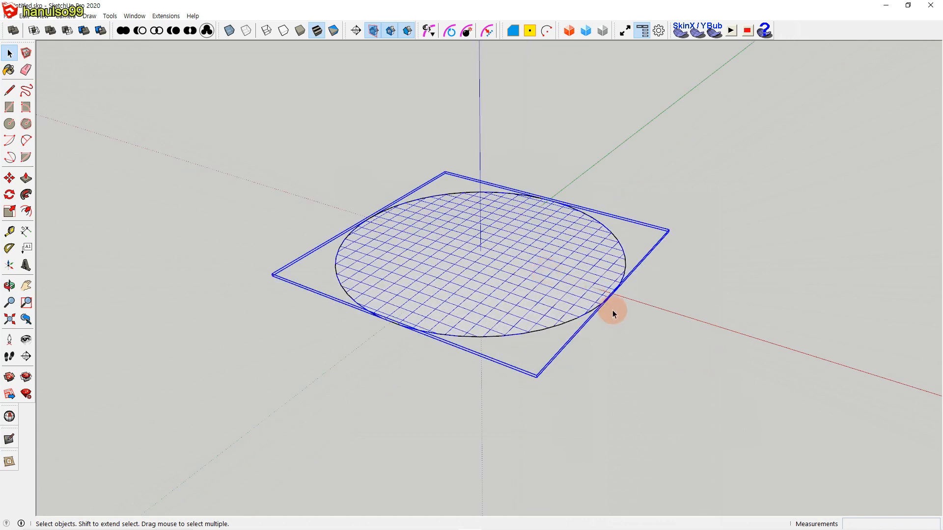
click(714, 31)
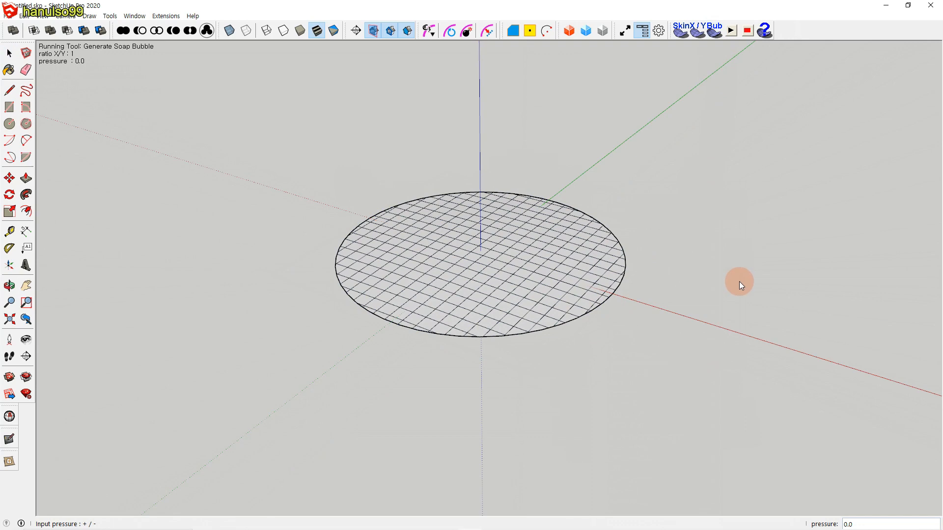
text(100)
key(Return)
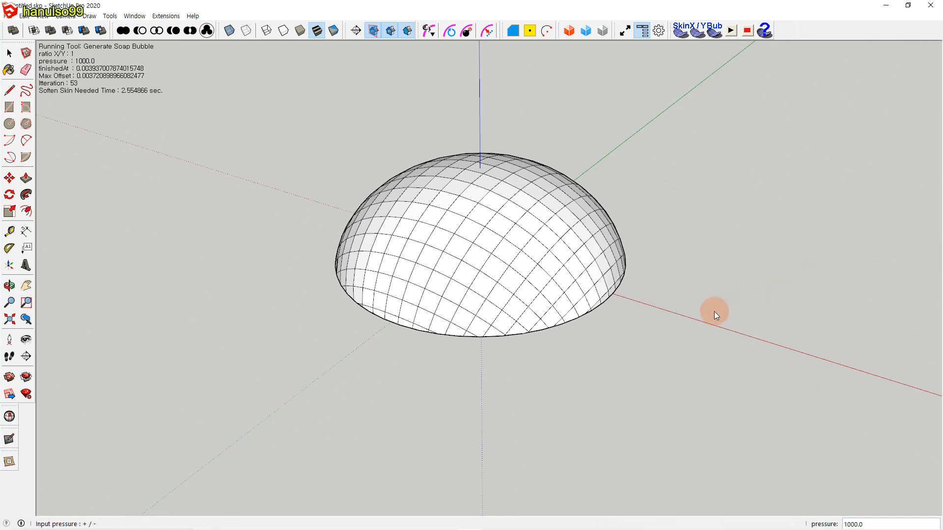
Draw a circle about five times as wide as the dome, centred on the red axis beside it.
key(space)
middle_drag(695, 320, 425, 312)
click(461, 316)
click(448, 312)
middle_drag(547, 387, 670, 406)
key(c)
click(647, 372)
text(100)
key(Return)
key(space)
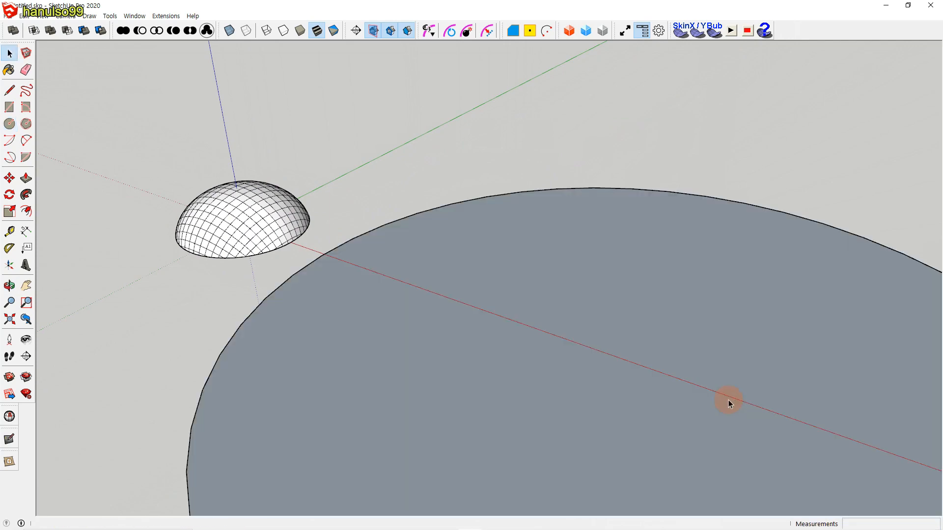
Delete the large circle's face, keeping its edge.
scroll(748, 383, down, 3)
middle_drag(808, 423, 747, 381)
click(695, 360)
key(Delete)
Generate a soap skin from the large circle's edge with a net division of 20.
click(825, 285)
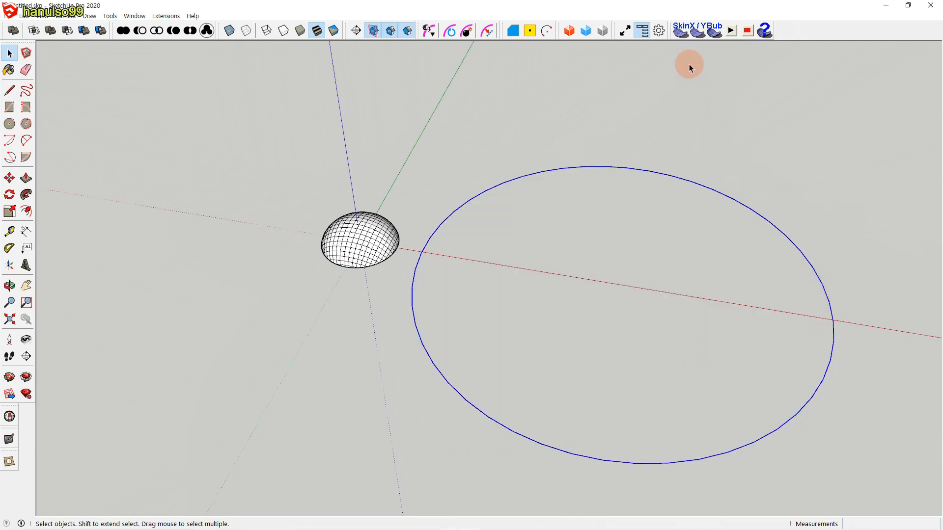
click(679, 32)
text(20)
key(Return)
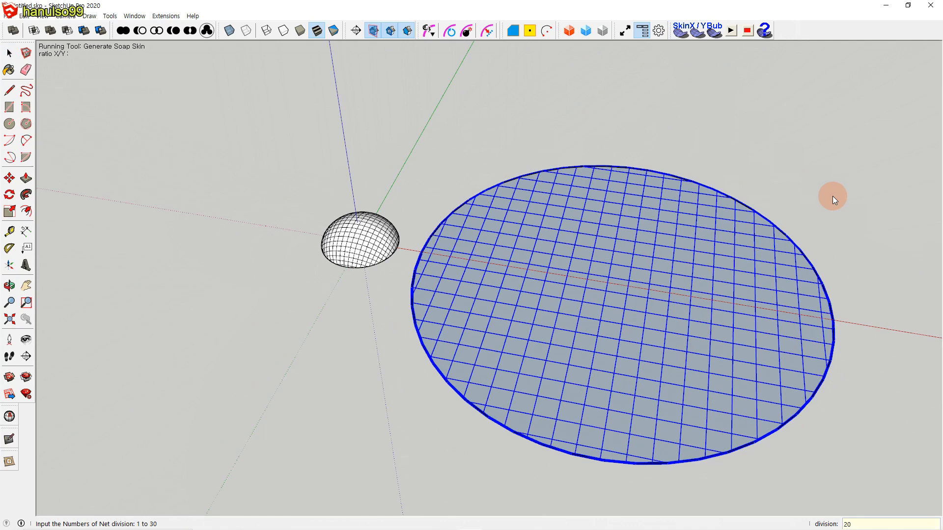
key(Return)
scroll(832, 195, down, 1)
shift+middle_drag(699, 302, 588, 293)
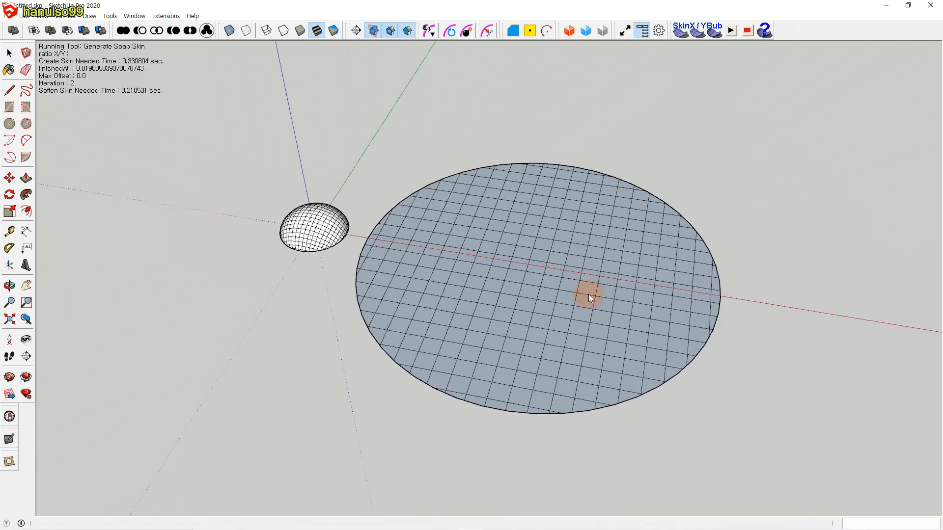
Reverse all faces inside the large soap skin group and leave the group.
key(space)
double_click(580, 297)
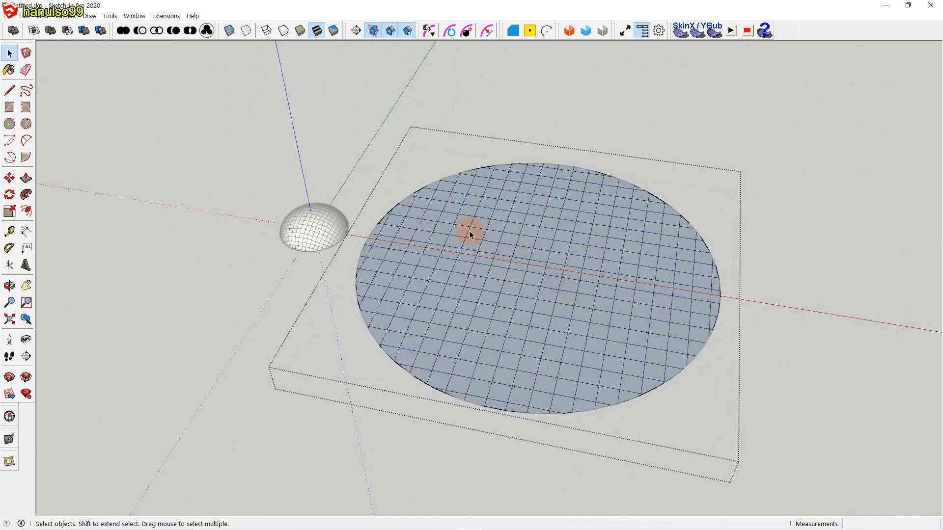
drag(333, 119, 716, 438)
right_click(642, 322)
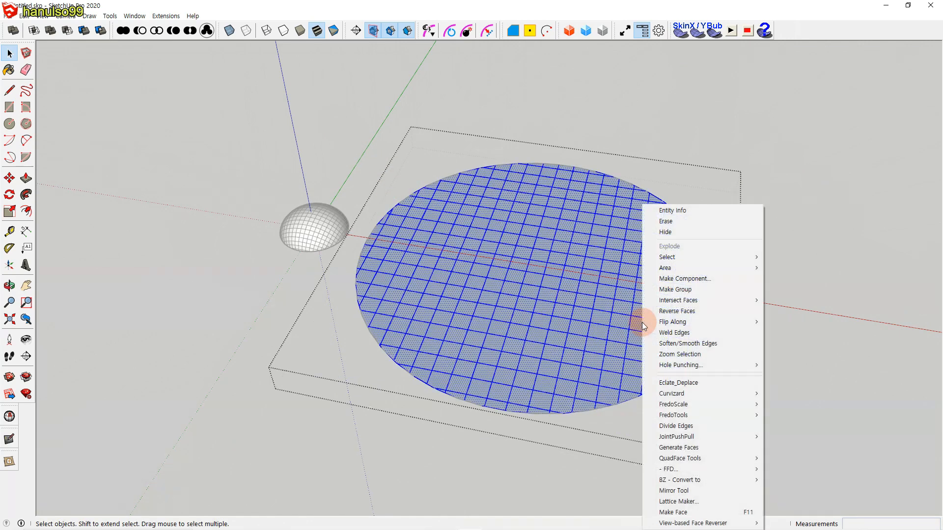
click(686, 312)
click(810, 317)
Generate a soap bubble from the large soap skin group with a pressure of 1000.
scroll(688, 375, up, 2)
shift+middle_drag(663, 374, 751, 385)
click(673, 333)
click(714, 31)
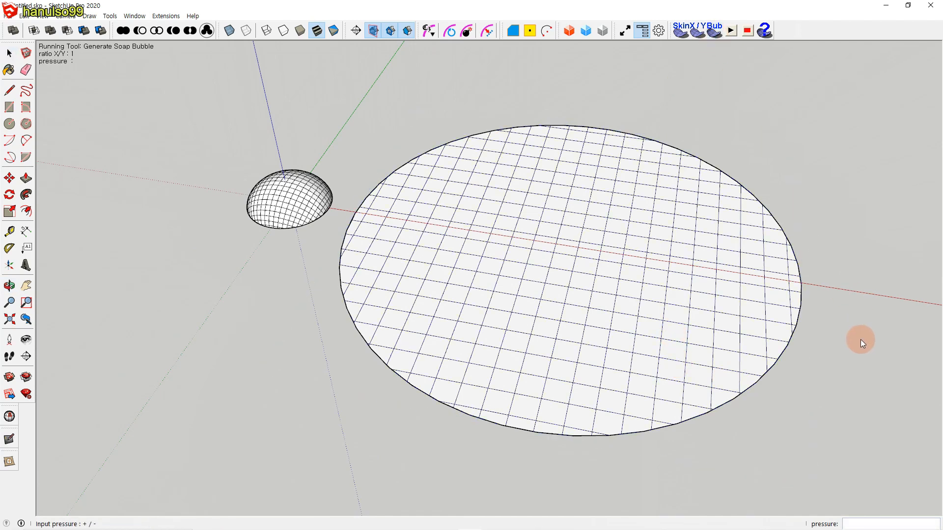
text(000)
key(Return)
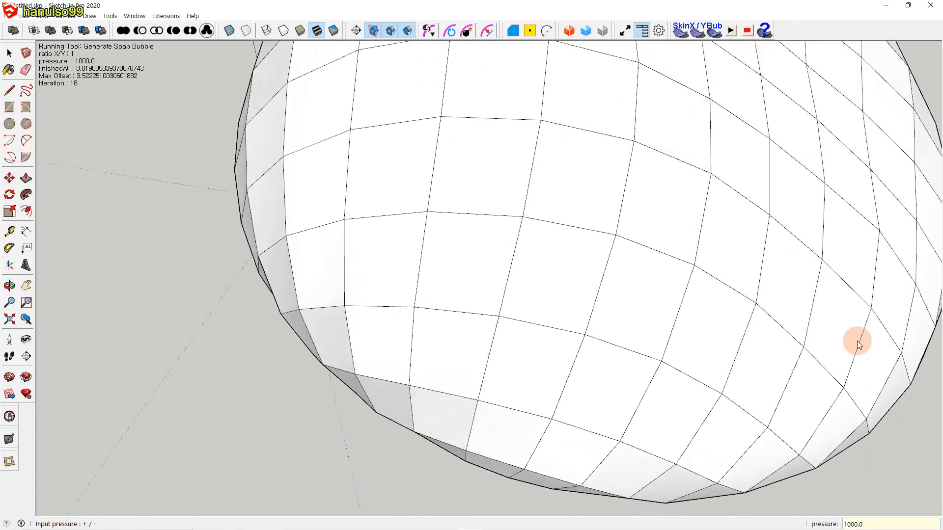
scroll(856, 341, down, 5)
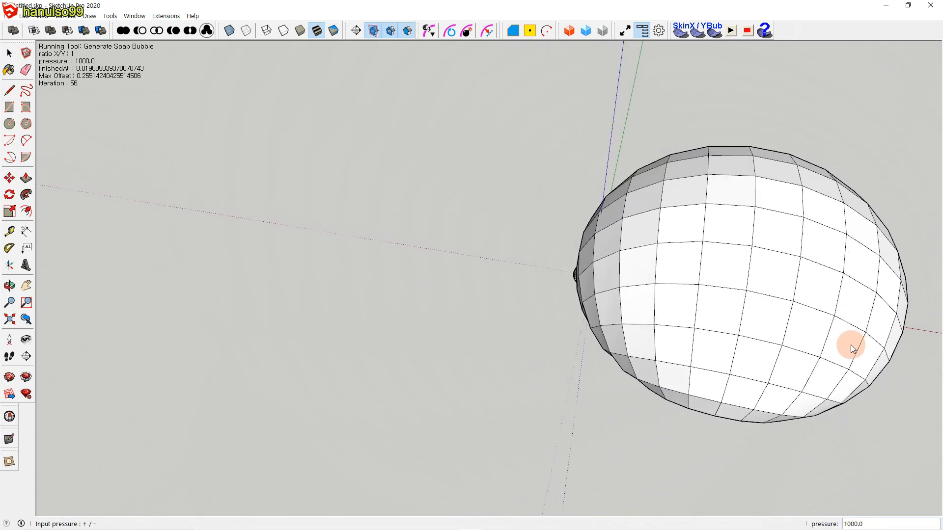
Examine the inflated large bubble from the side and from underneath, including its open rim.
middle_drag(727, 405, 739, 230)
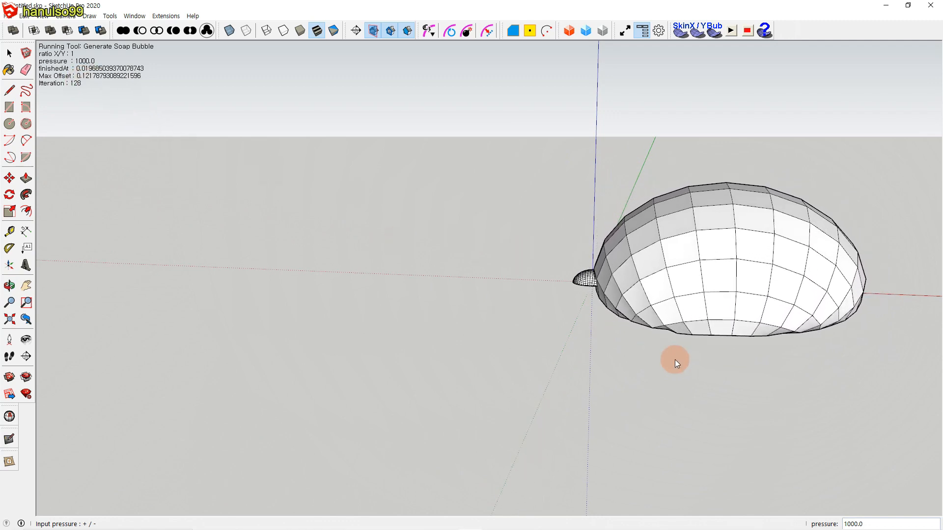
middle_drag(694, 369, 676, 348)
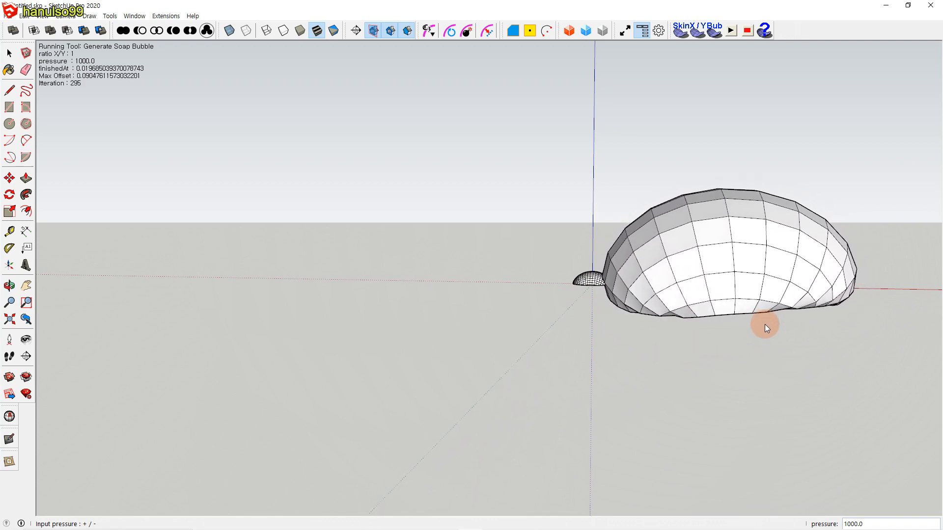
middle_drag(716, 383, 709, 322)
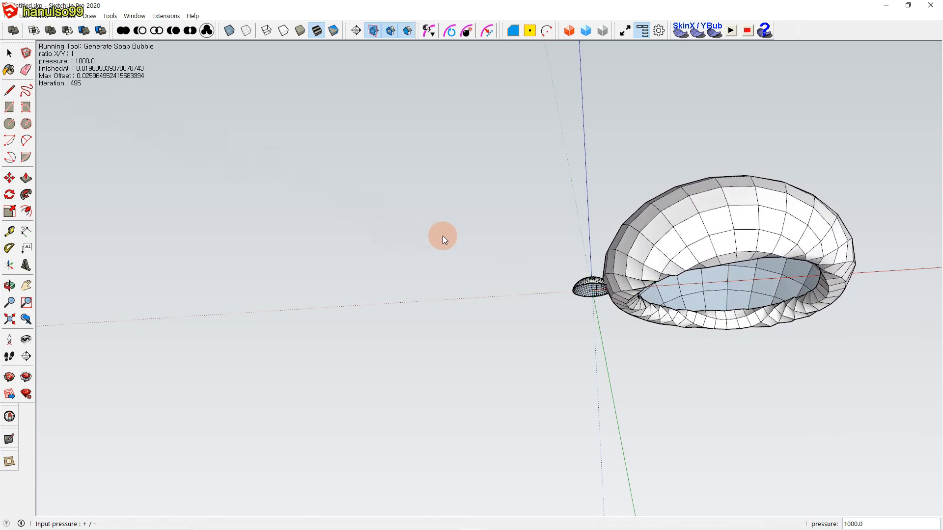
middle_drag(704, 376, 776, 250)
middle_drag(562, 323, 589, 317)
scroll(587, 295, up, 5)
middle_drag(585, 284, 600, 412)
scroll(615, 353, down, 5)
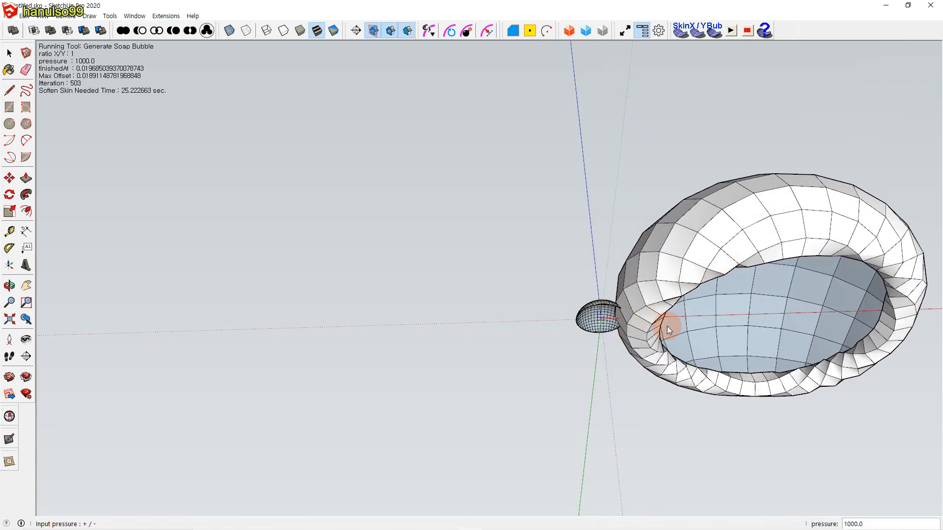
middle_drag(667, 326, 610, 412)
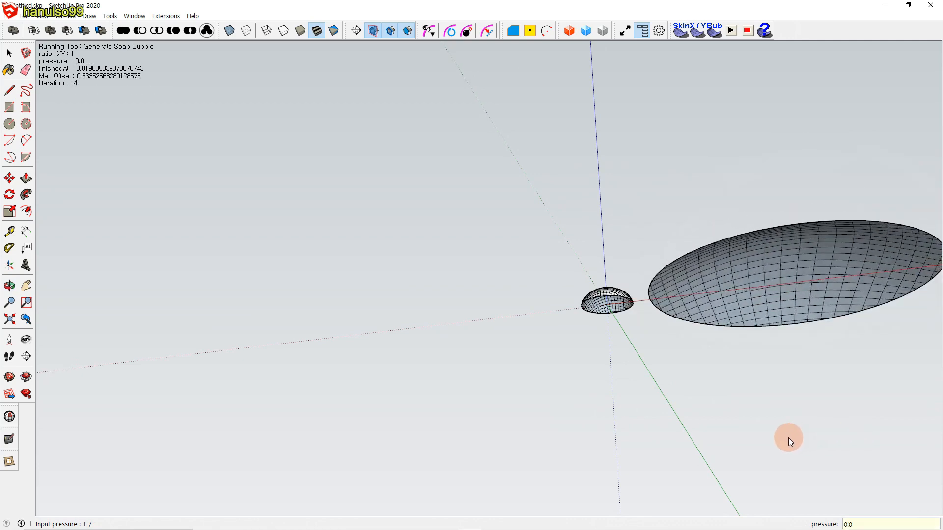
Flatten the large bubble with a pressure of 0, and re-inflate it with a pressure of 300.
middle_drag(802, 332, 785, 443)
middle_drag(788, 407, 632, 400)
scroll(632, 400, up, 1)
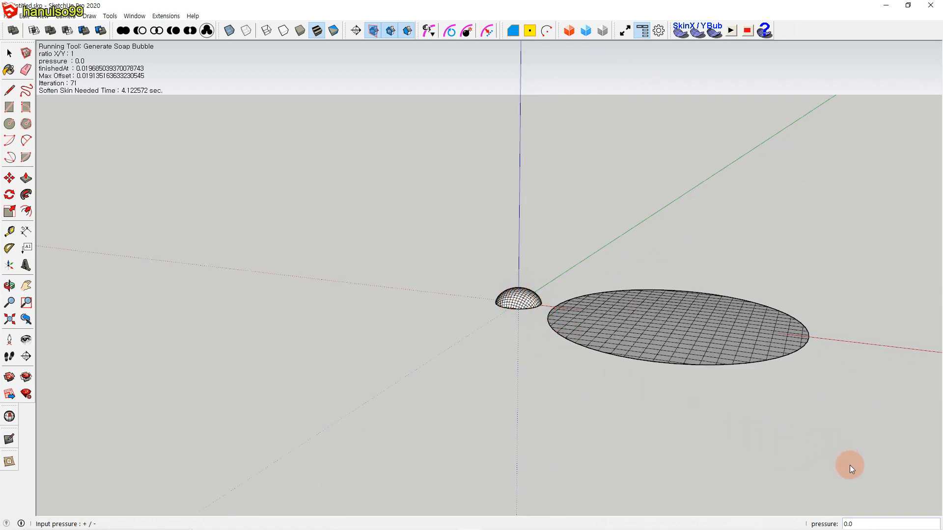
text(300.0)
key(Return)
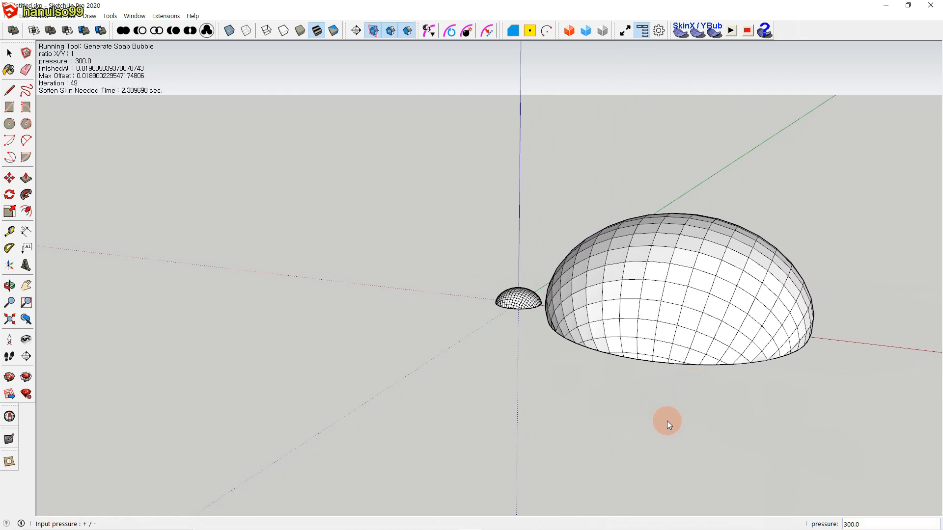
Reset the large bubble's pressure to 0, and inflate it again with a pressure of 200.
text(0)
key(Return)
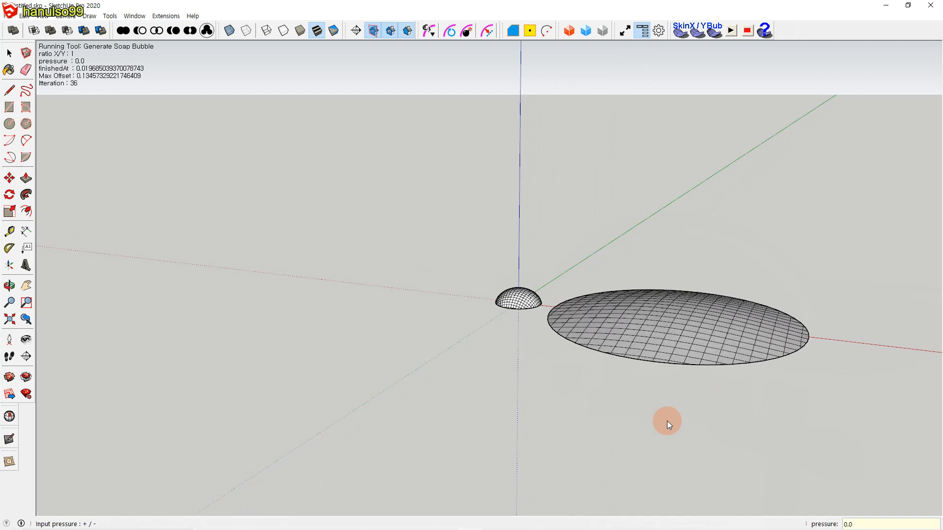
text(200)
key(Return)
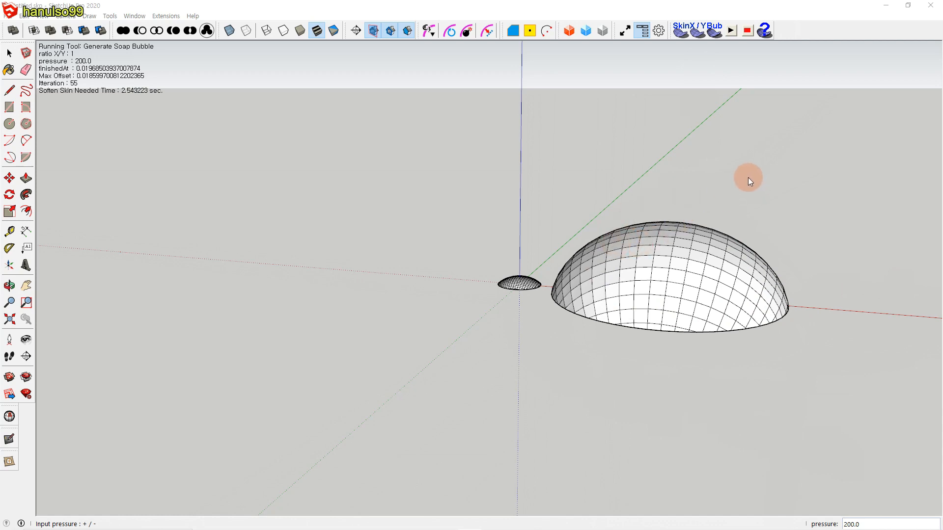
Leave the bubble tool and rerun Generate Soap Bubble on the large bubble group with pressure 0, followed by 200.
key(space)
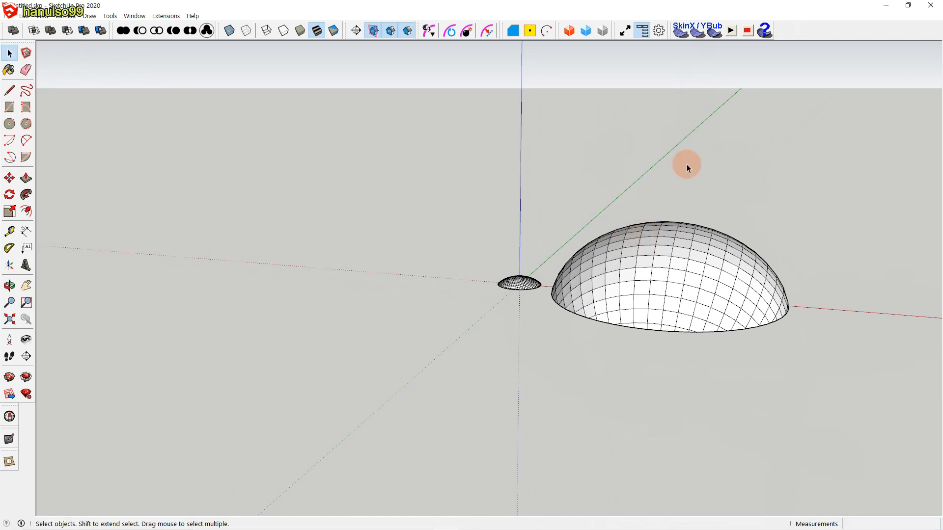
click(683, 267)
click(715, 32)
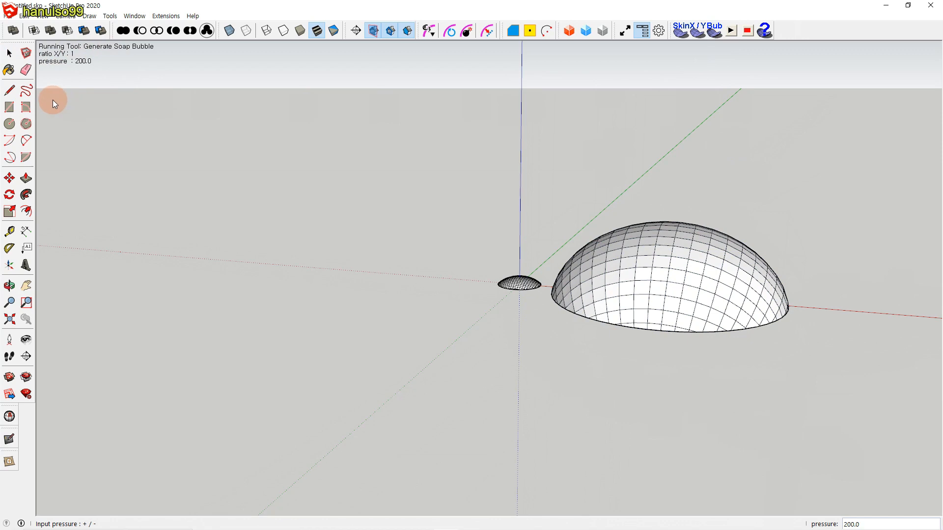
text(0)
key(Return)
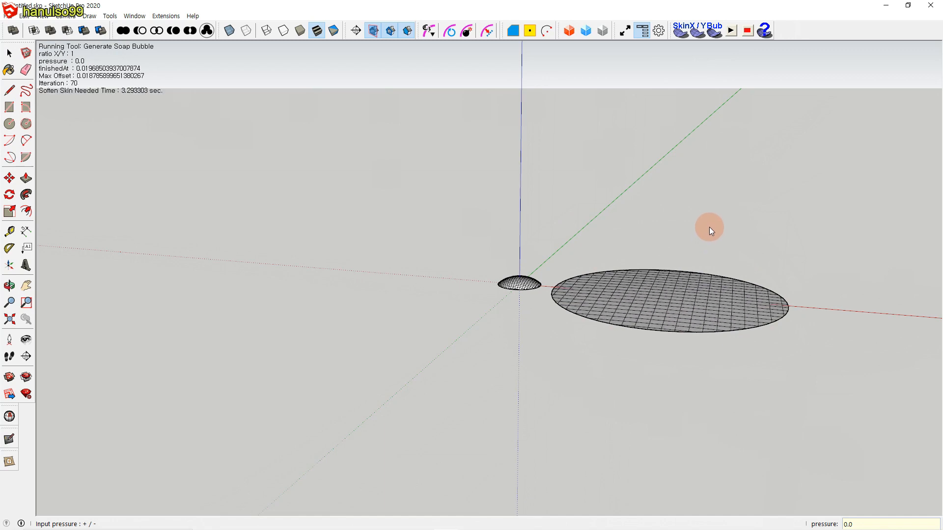
text(200)
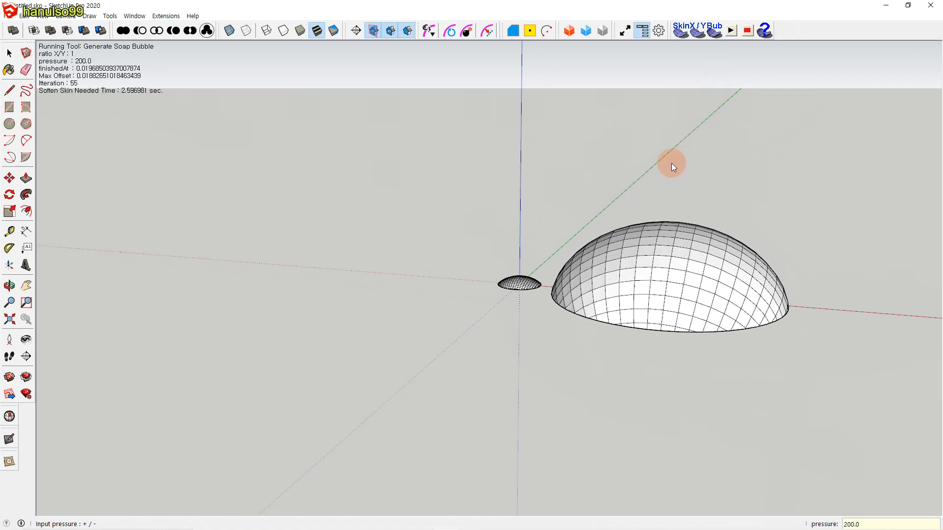
key(space)
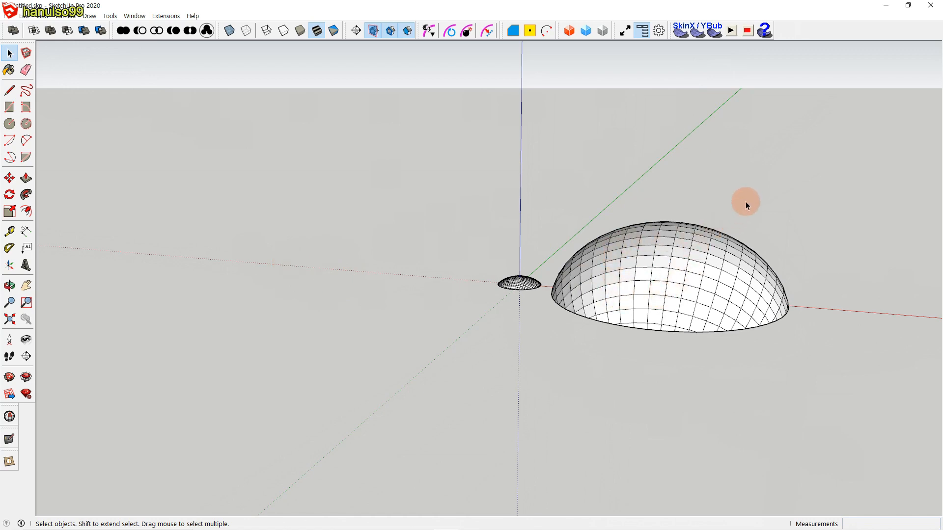
Explode the large bubble group and regroup all of its faces and edges.
click(699, 273)
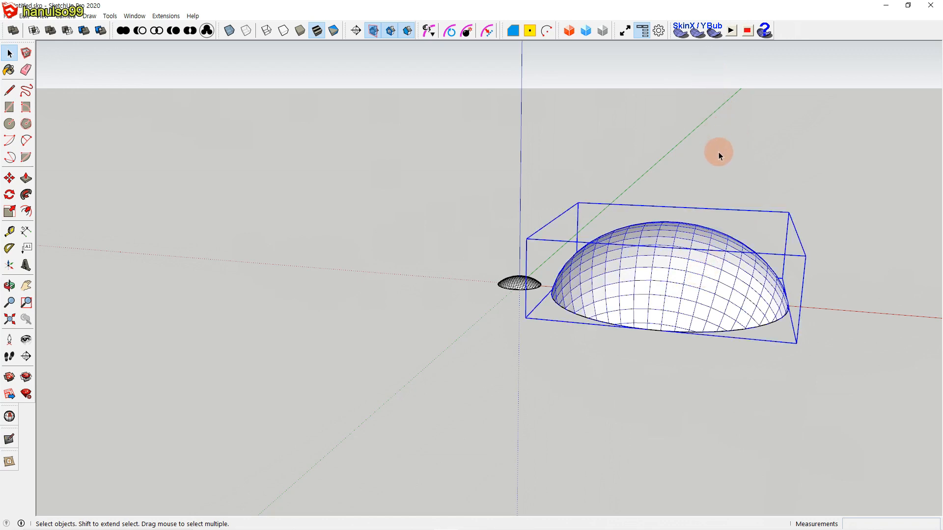
click(718, 152)
click(703, 280)
key(x)
click(758, 176)
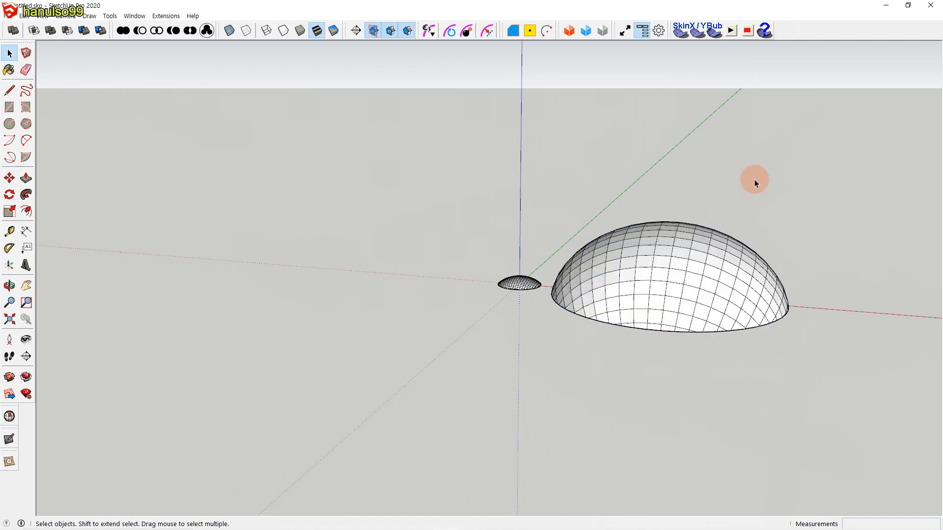
drag(523, 176, 835, 366)
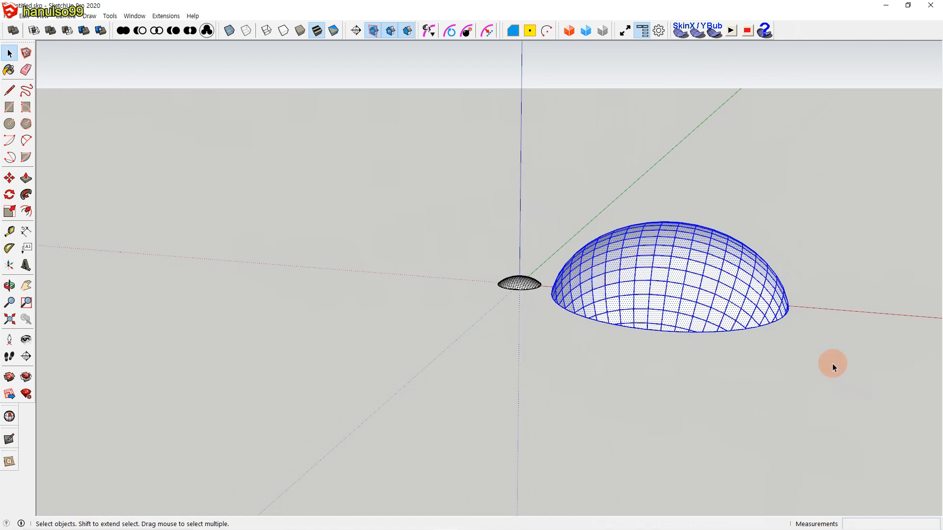
key(ctrl+g)
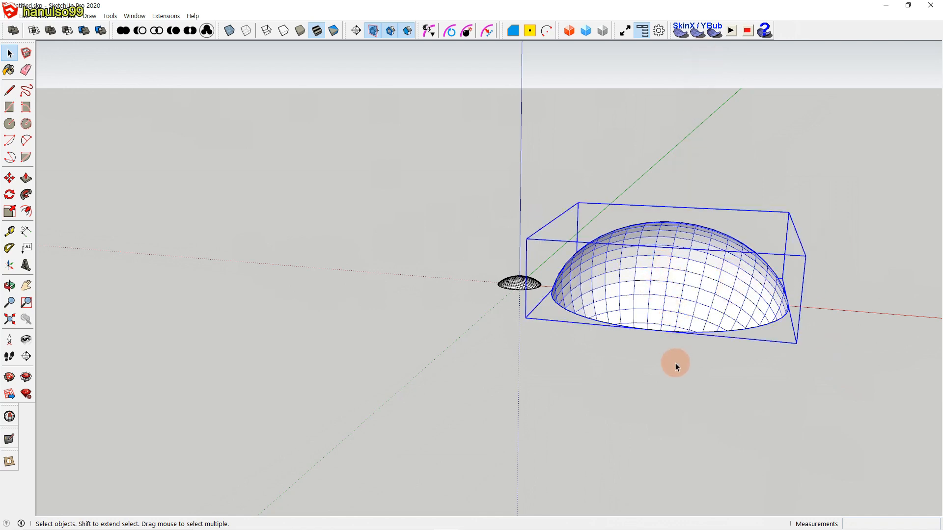
Try to apply Generate Soap Bubble to the regrouped large dome with a pressure of 0.
click(714, 33)
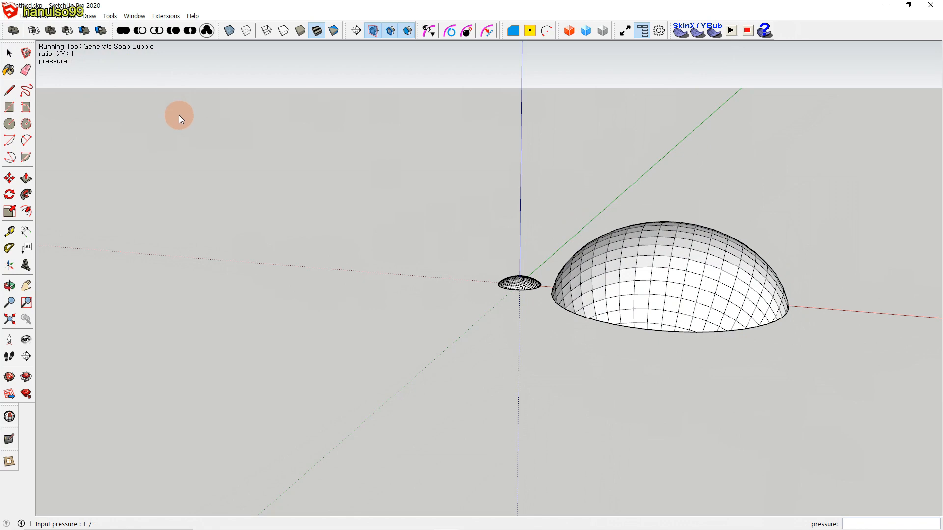
text(200)
key(Return)
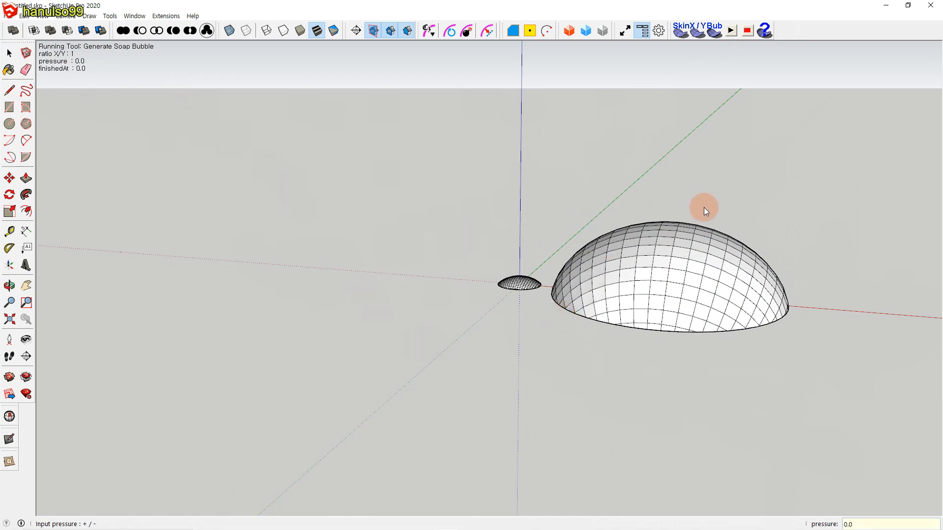
key(space)
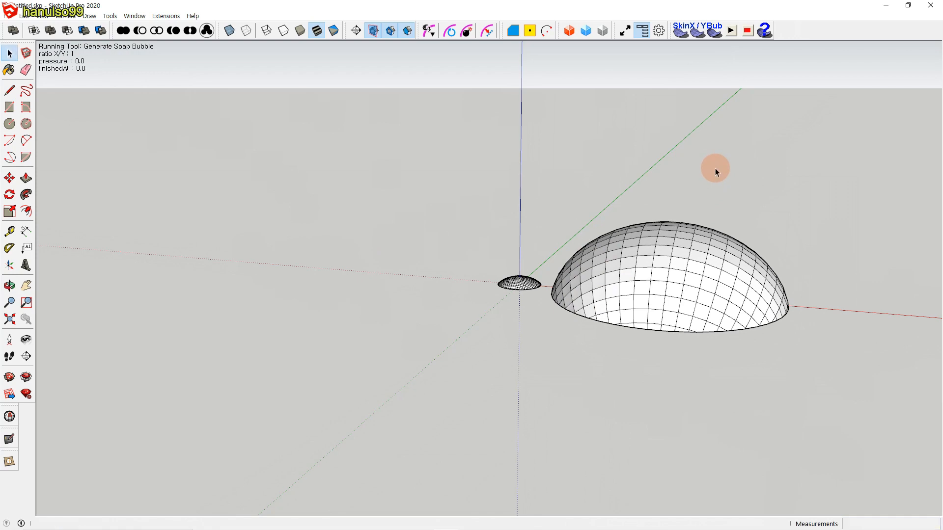
Try Generate Soap Bubble on the regrouped large dome again with a pressure of 1000.
click(662, 259)
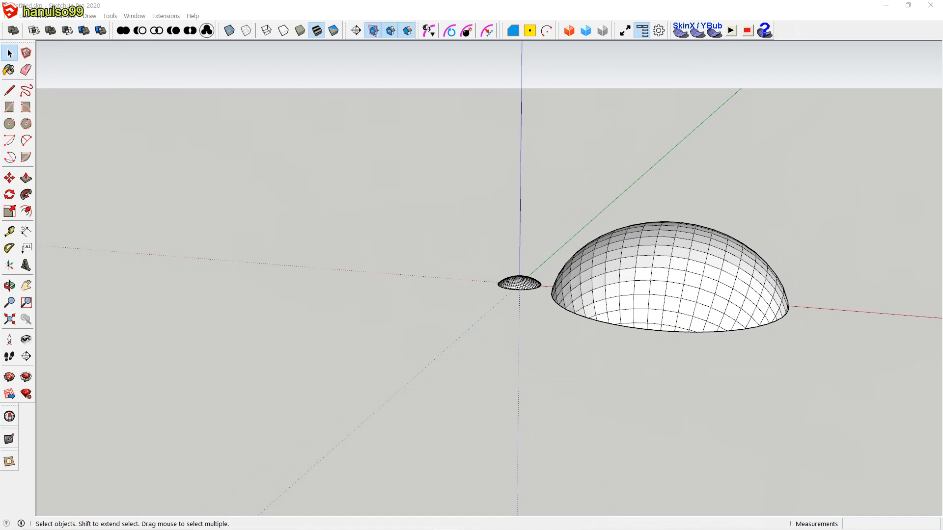
click(718, 288)
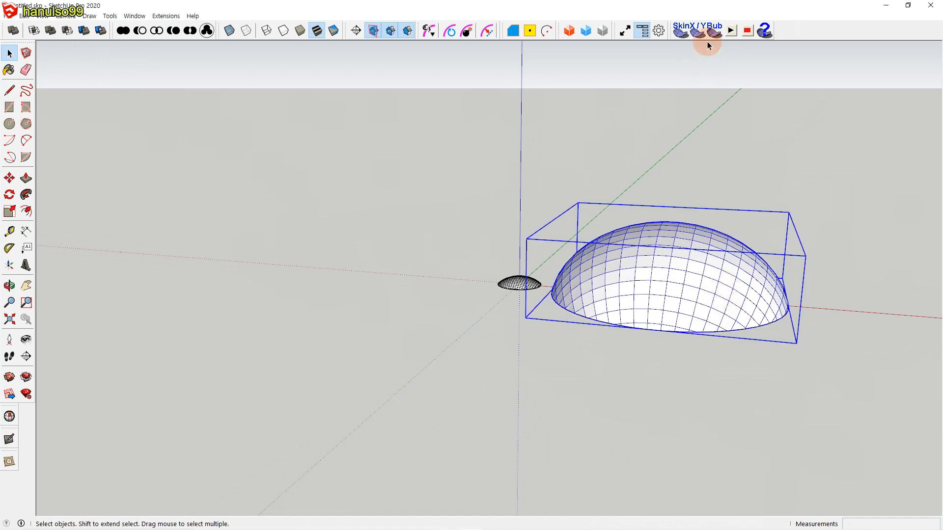
click(717, 32)
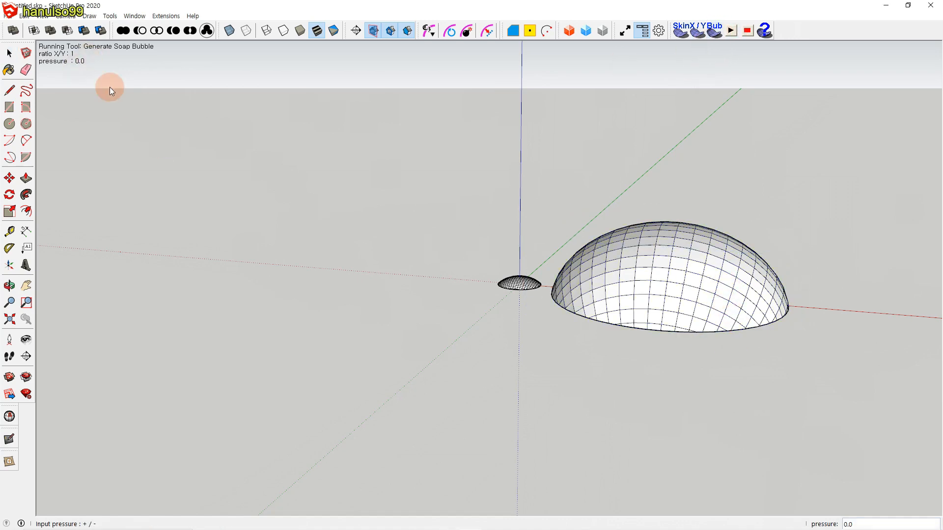
text(1000)
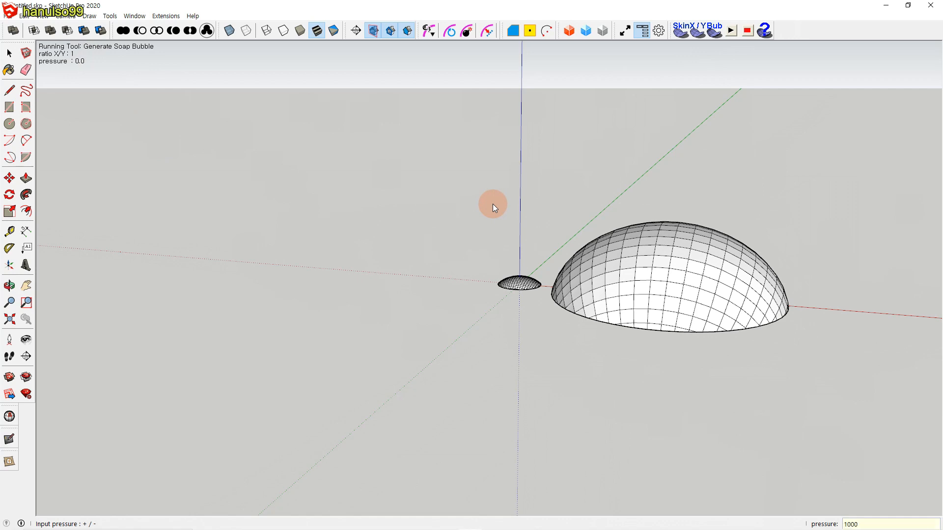
key(Return)
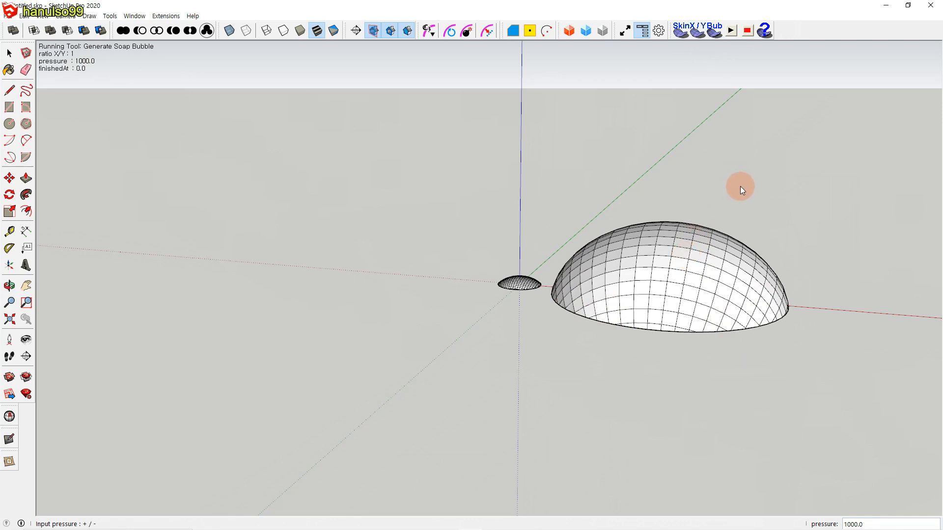
key(space)
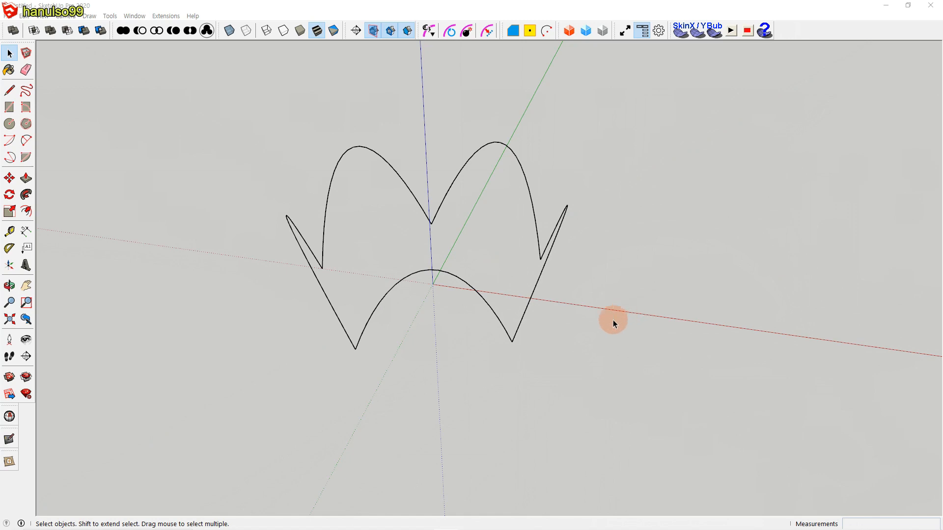
Generate a soap skin from the whole wavy closed outline with a net division of 20, and save the model.
mouse_move(590, 332)
middle_down()
mouse_move(598, 349)
mouse_move(604, 337)
middle_up()
drag(210, 98, 660, 405)
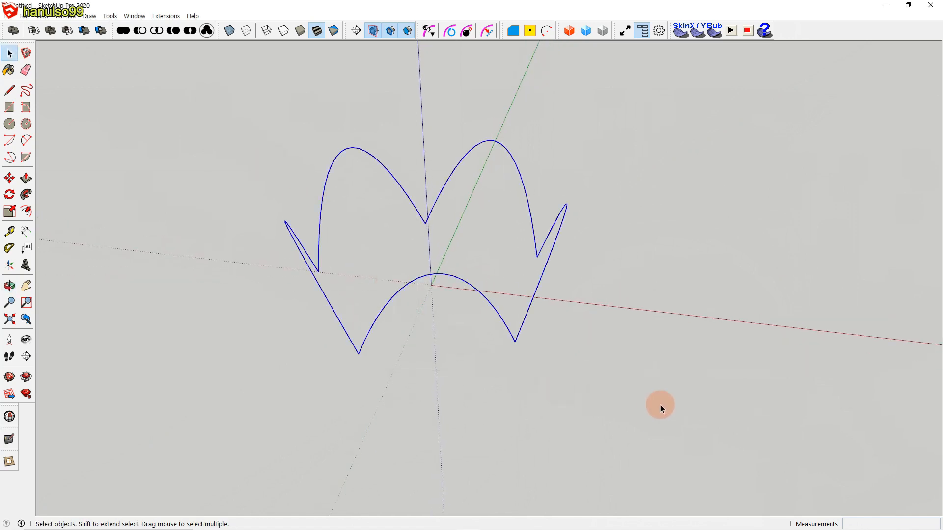
click(680, 37)
text(20)
key(Return)
key(Return)
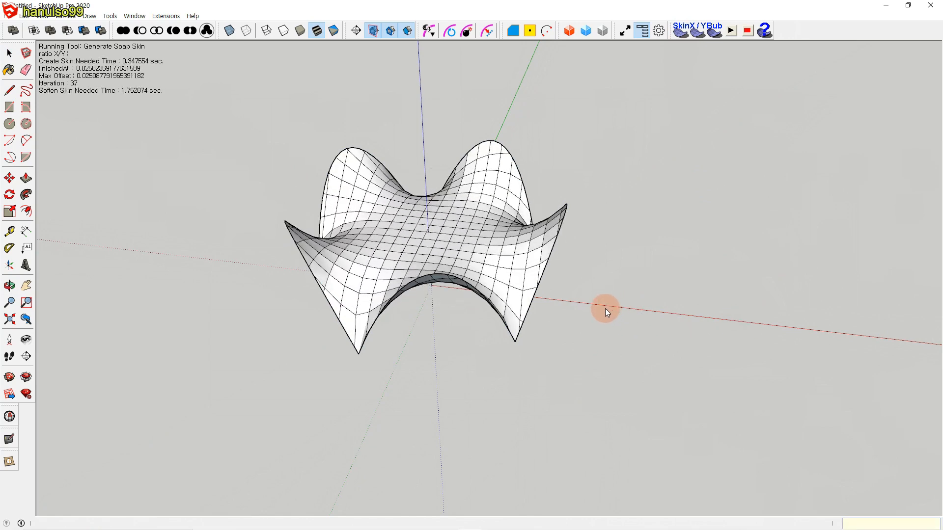
middle_drag(561, 328, 537, 322)
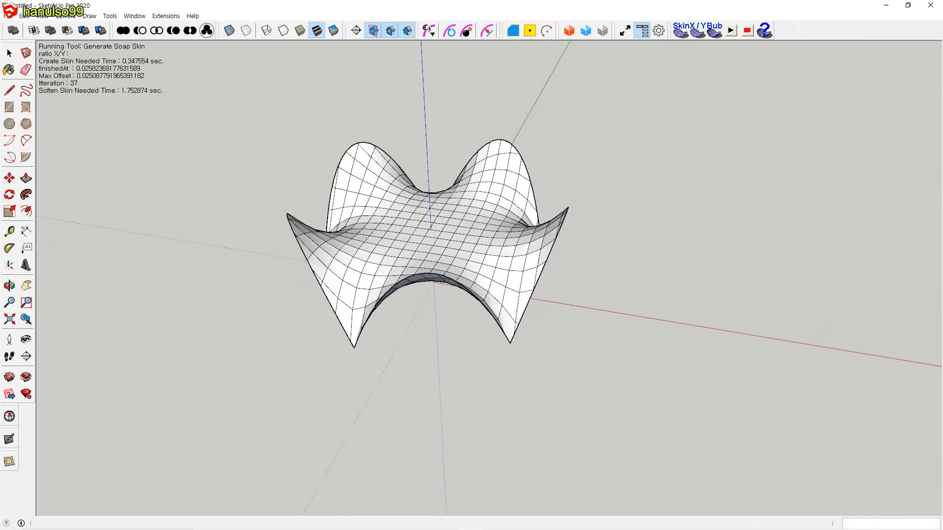
key(ctrl+s)
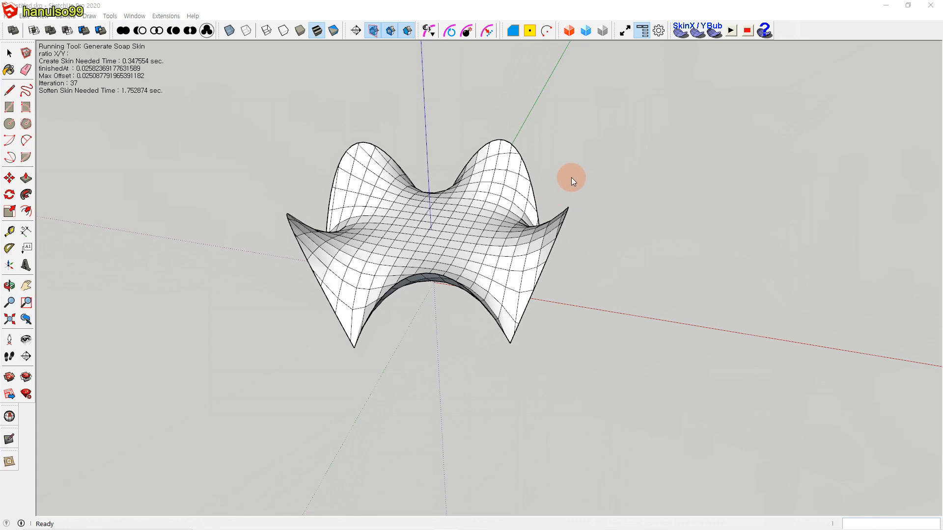
key(space)
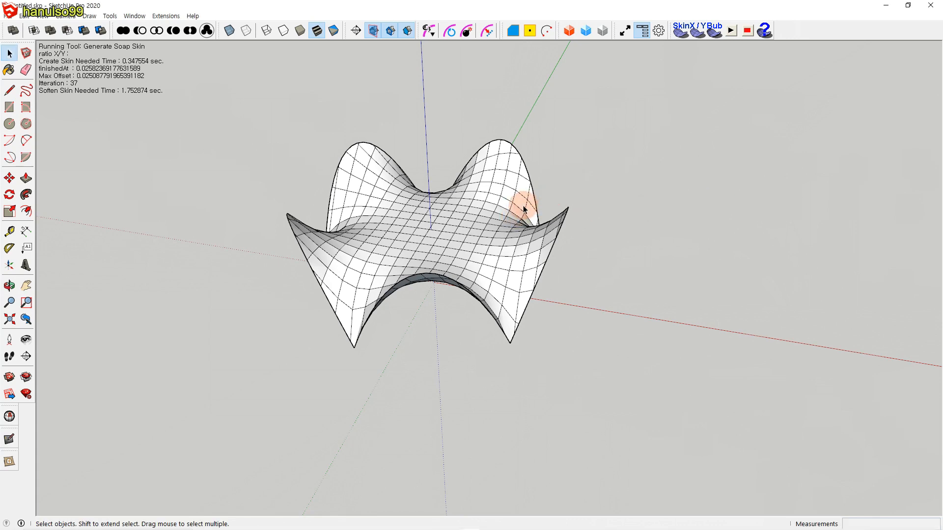
Generate a soap bubble from the wavy skin group with a pressure of 50, and increase it to 100.
click(524, 209)
click(709, 35)
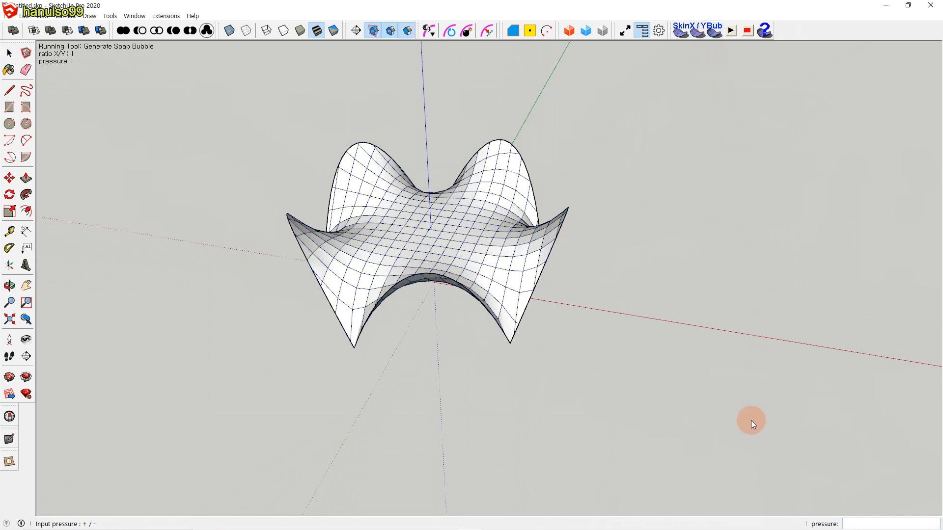
text(50)
key(Return)
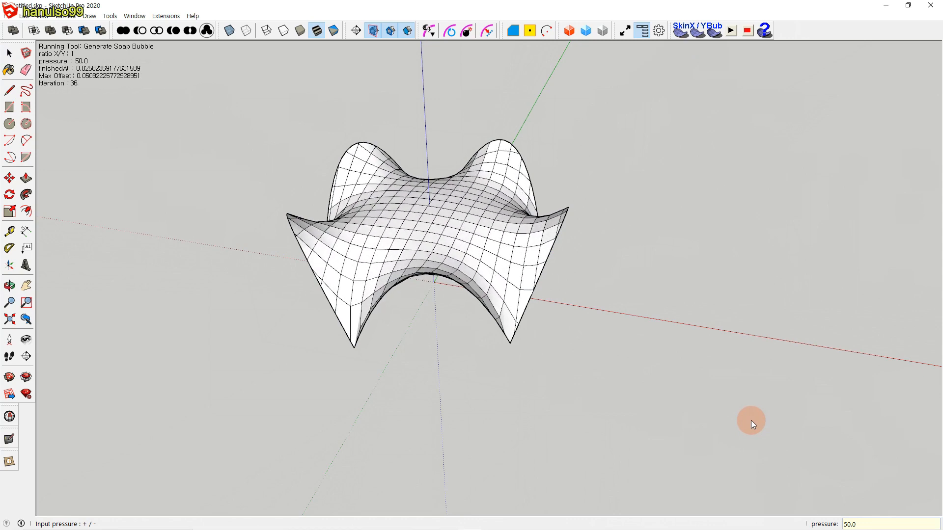
text(10)
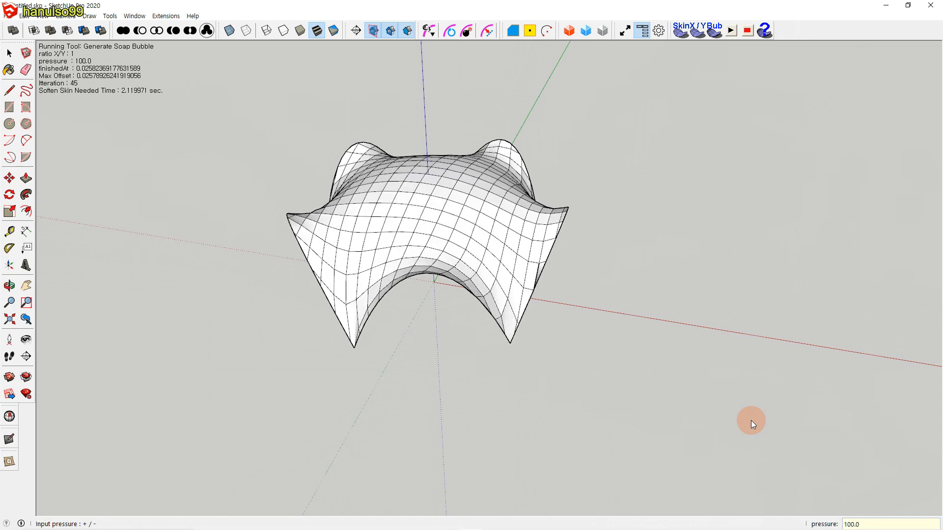
Set the wavy skin's bubble pressure to 0 and regenerate the mesh.
text(0.0)
key(Return)
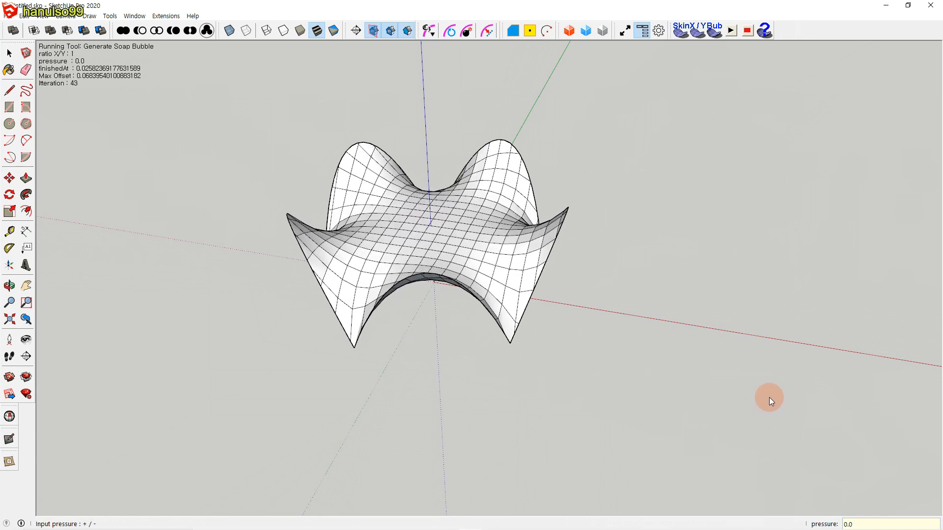
key(Return)
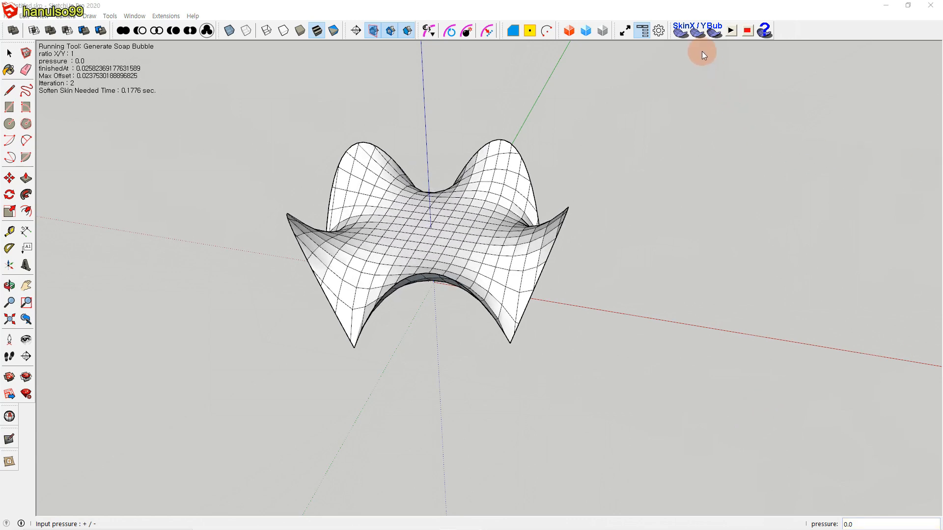
Edit the soap skin ratio of the wavy skin group, setting the X/Y stress ratio to 2.
click(696, 36)
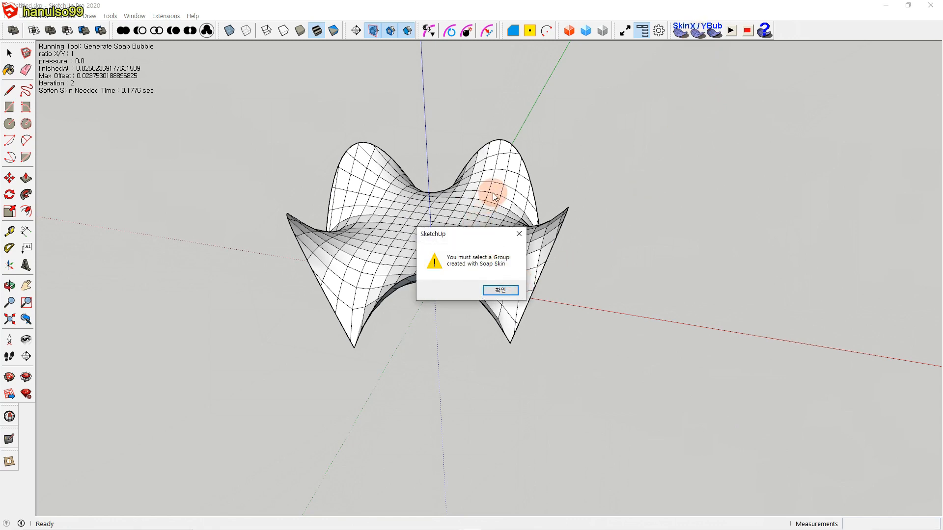
click(496, 291)
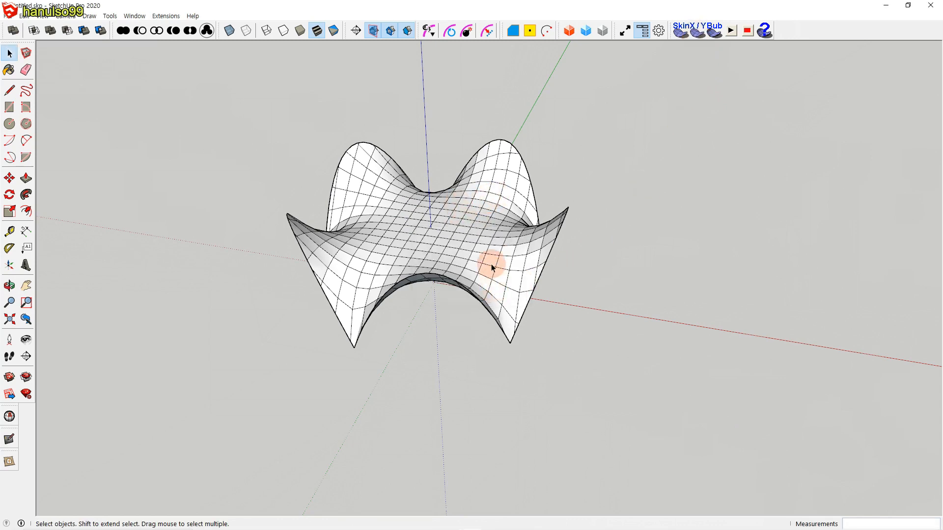
click(490, 247)
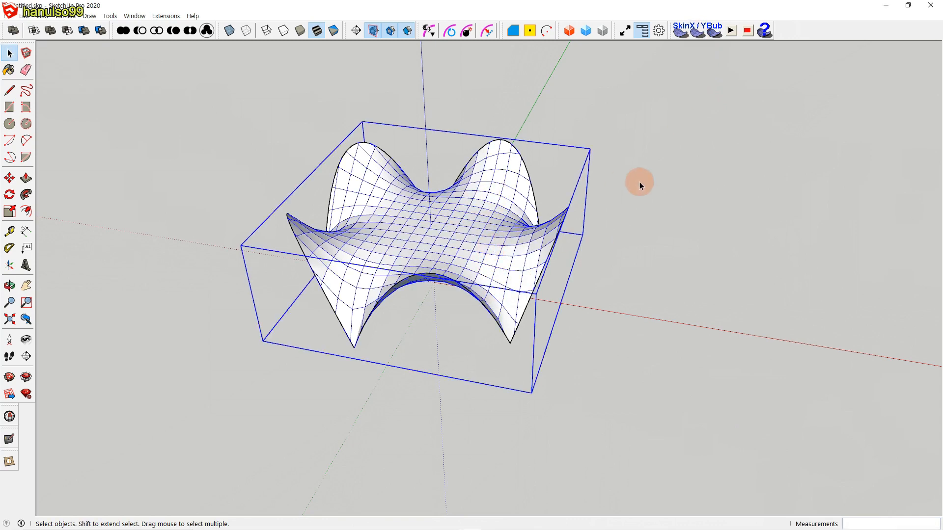
click(696, 32)
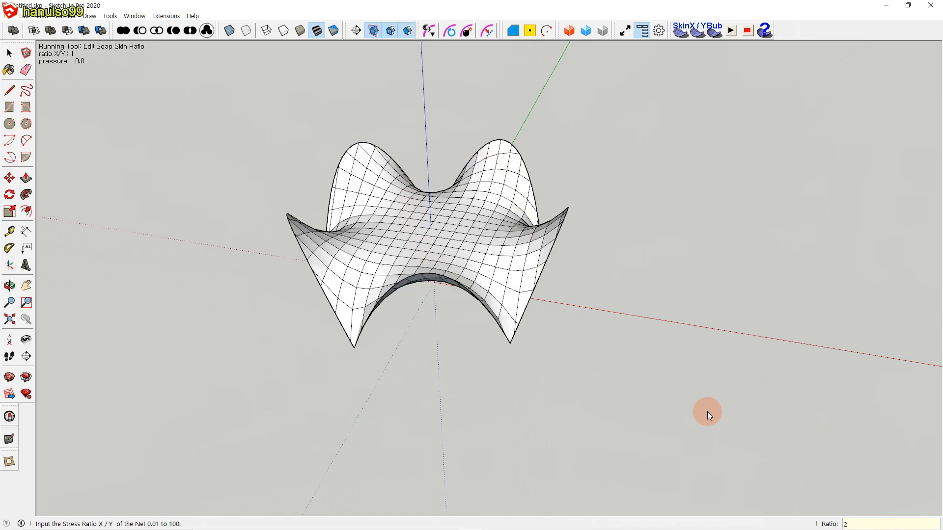
key(Return)
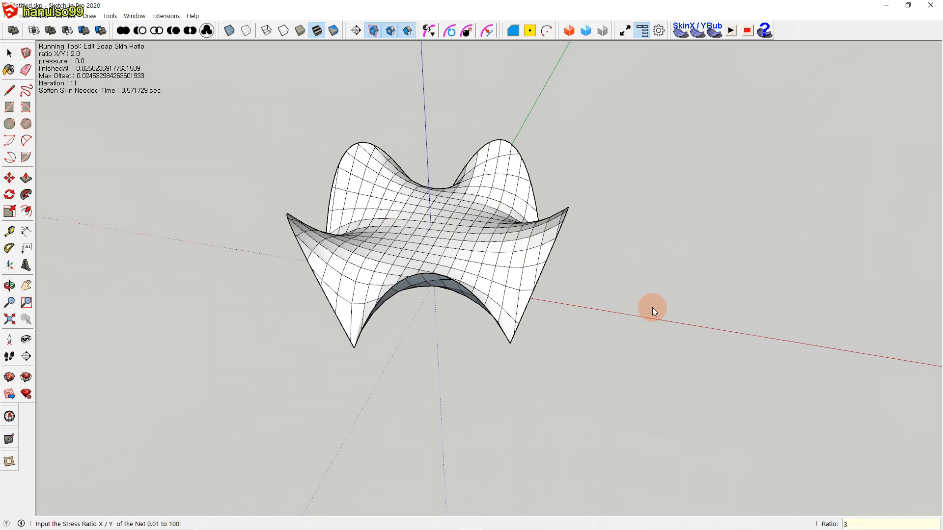
Raise the wavy skin's X/Y stress ratio in turn to 3, 4 and 5.
text(3)
key(Return)
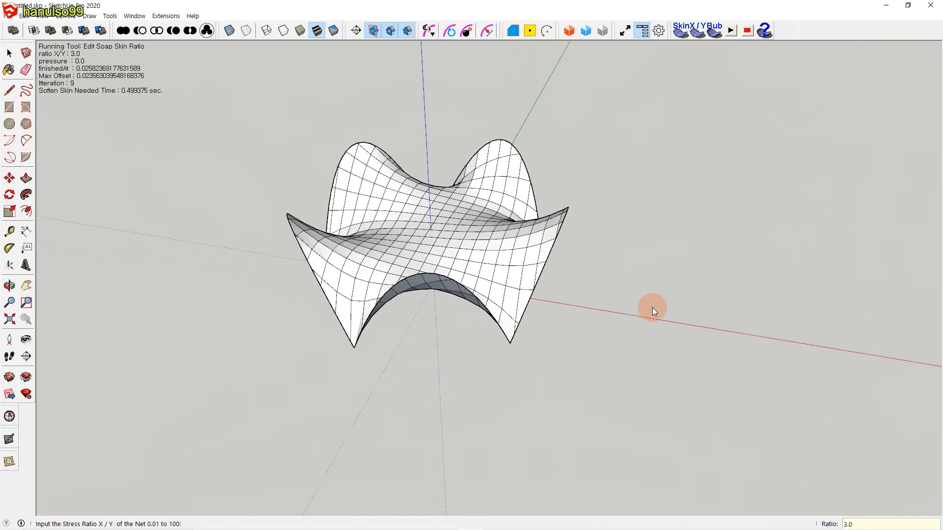
text(4)
key(Return)
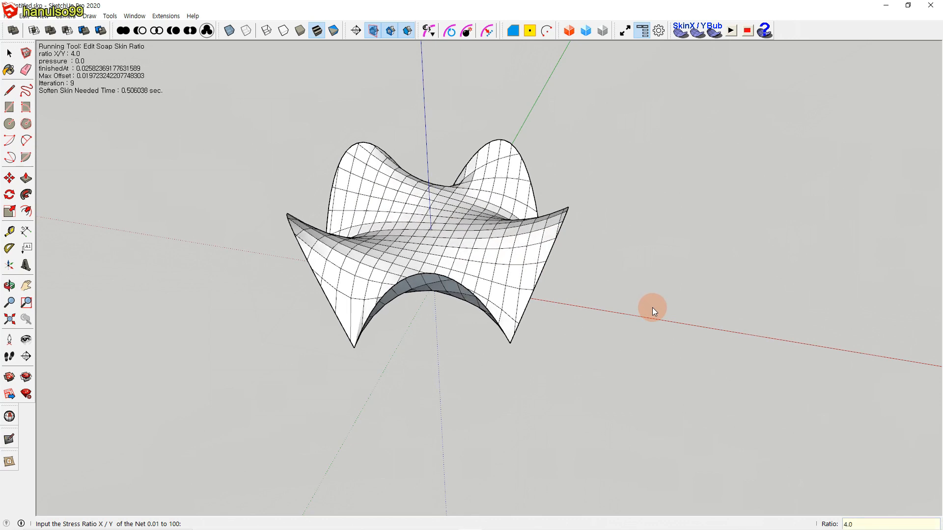
text(5)
key(Return)
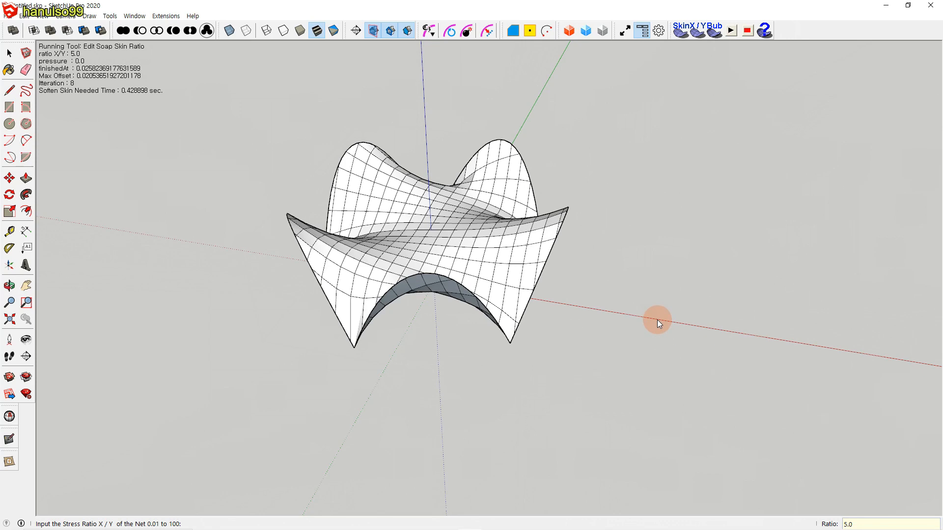
Try an X/Y stress ratio of 10 on the wavy skin and stop the running calculation.
text(10)
key(Return)
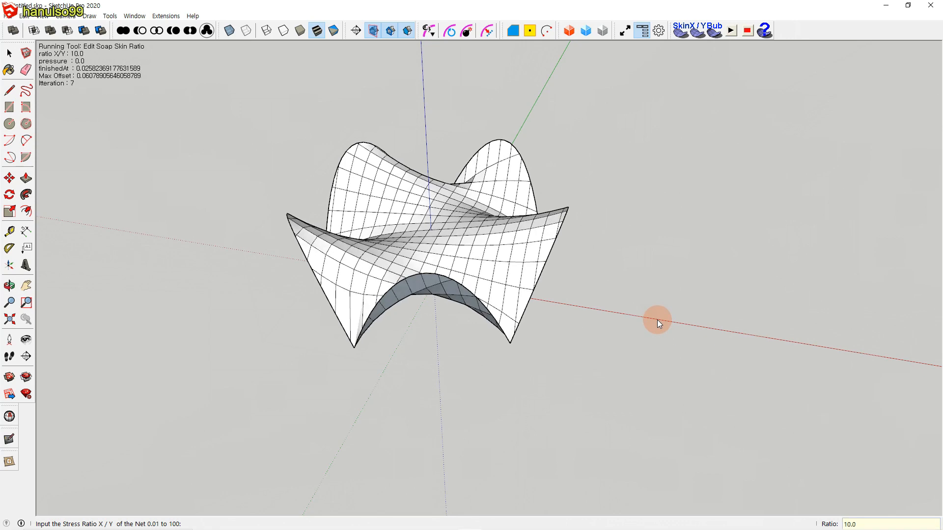
click(748, 32)
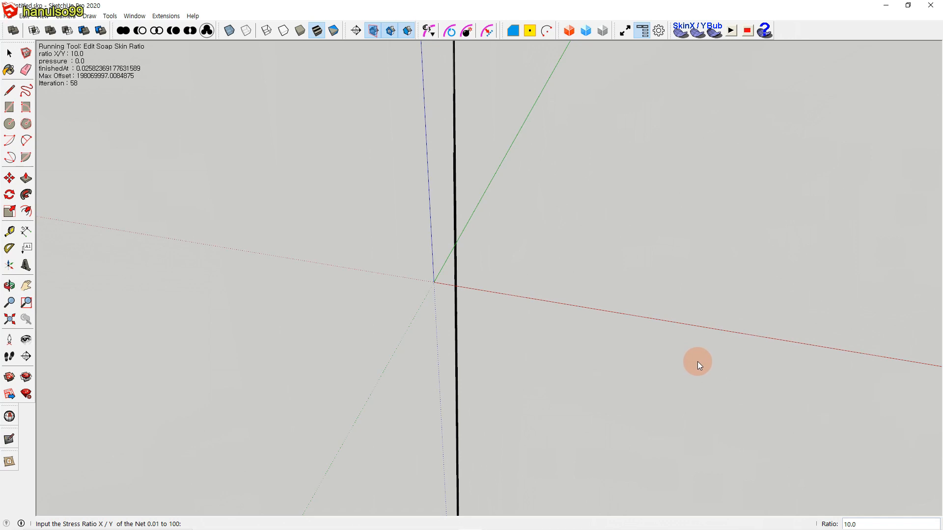
Reset the wavy skin's X/Y stress ratio to 1.
text(1)
key(Return)
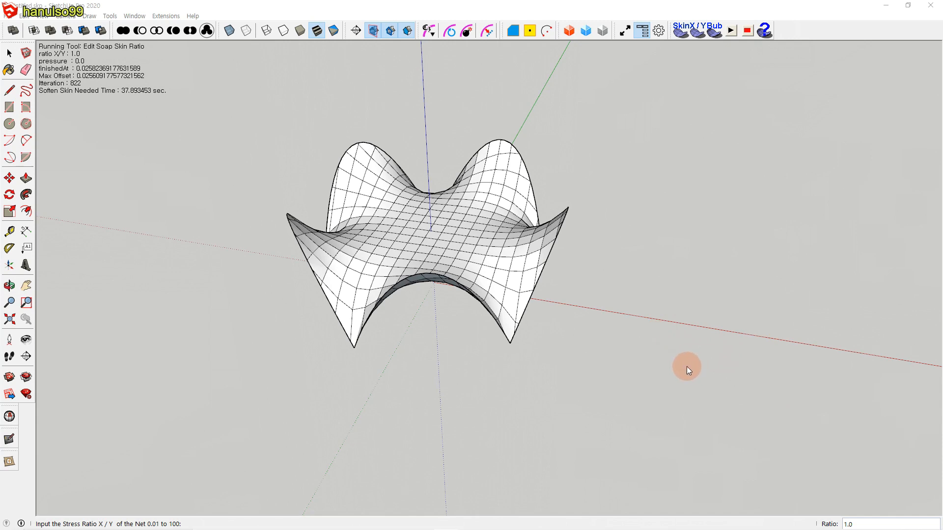
click(824, 255)
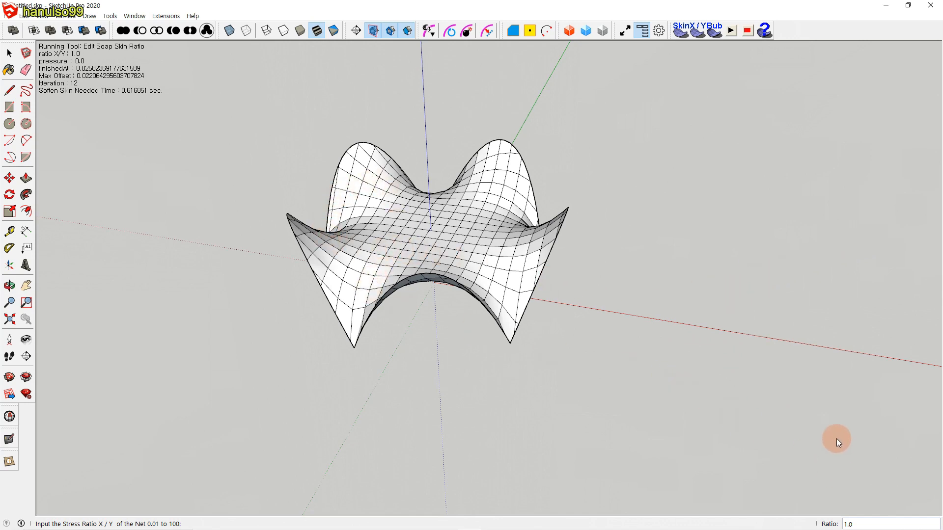
Try X/Y stress ratios of 2 and 3 on the wavy skin, and return the ratio to 1.
text(2)
key(Return)
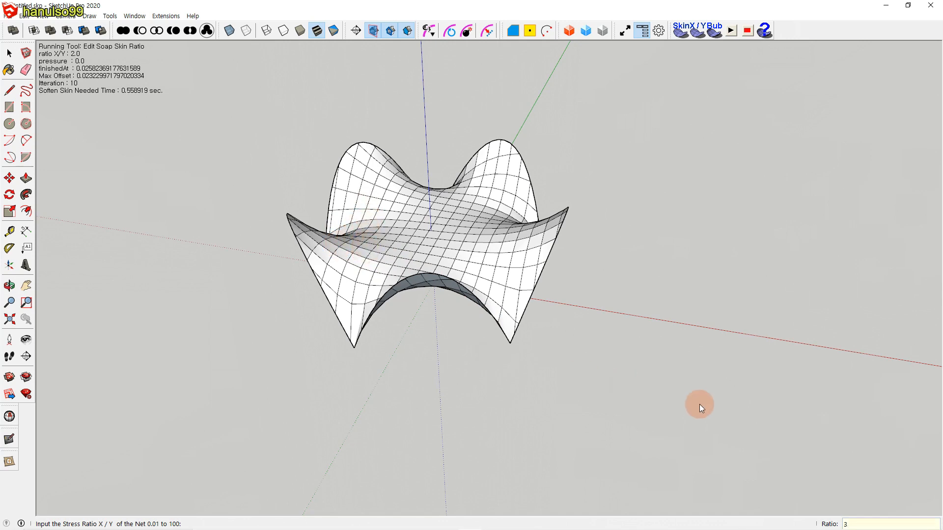
key(Return)
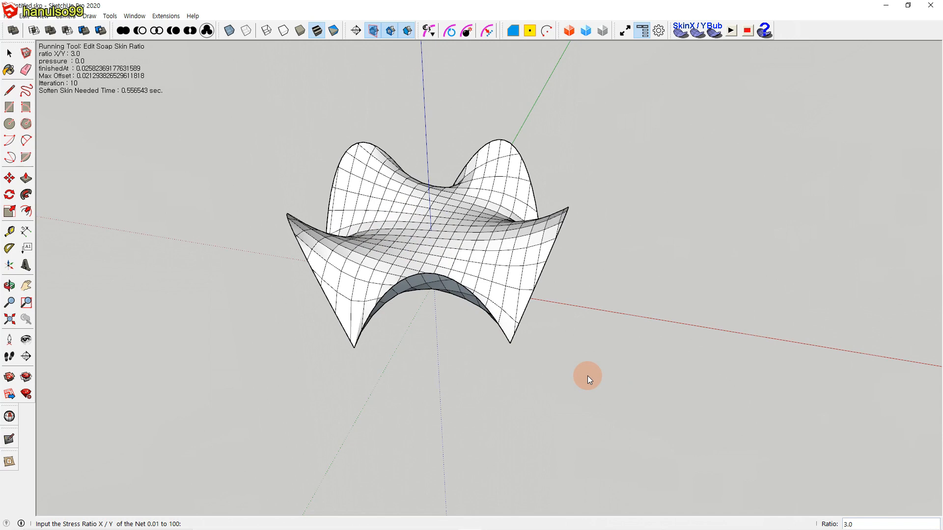
text(1)
key(Return)
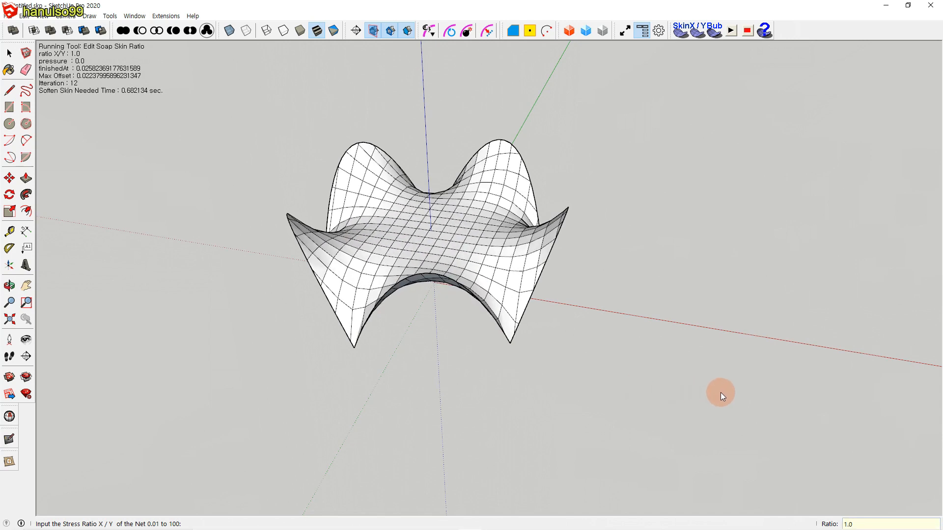
Lower the wavy skin's X/Y stress ratio in turn to 0.9, 0.8 and 0.7.
text(0.9)
key(Return)
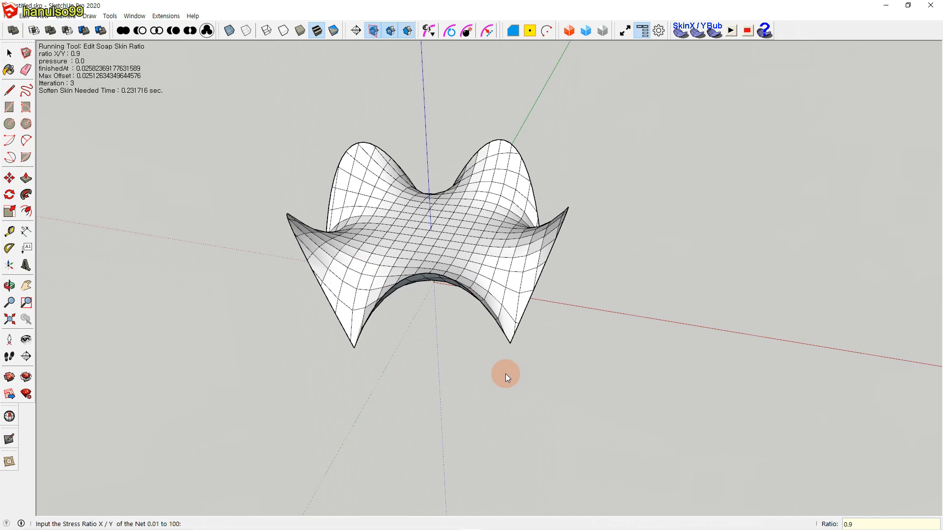
text(0.8)
key(Return)
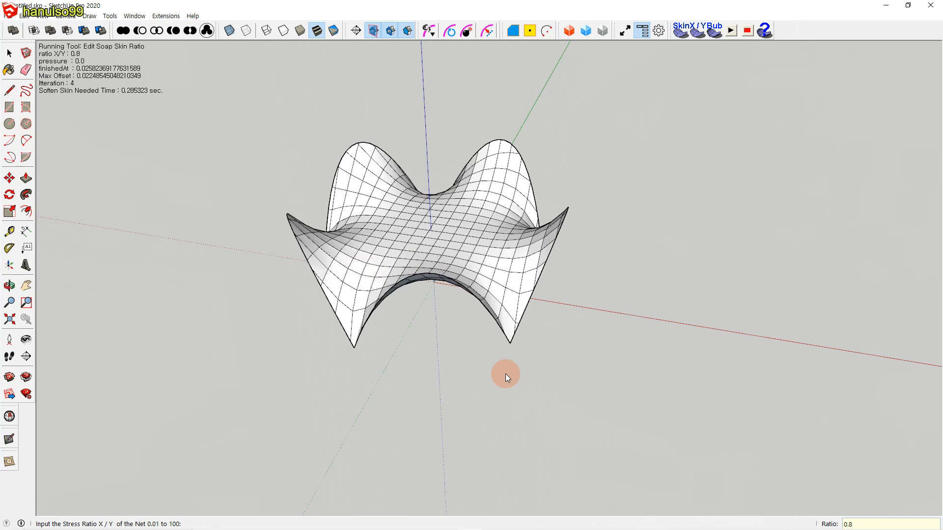
text(0.7)
key(Return)
Lower the wavy skin's X/Y stress ratio further to 0.6 and 0.5.
text(0.)
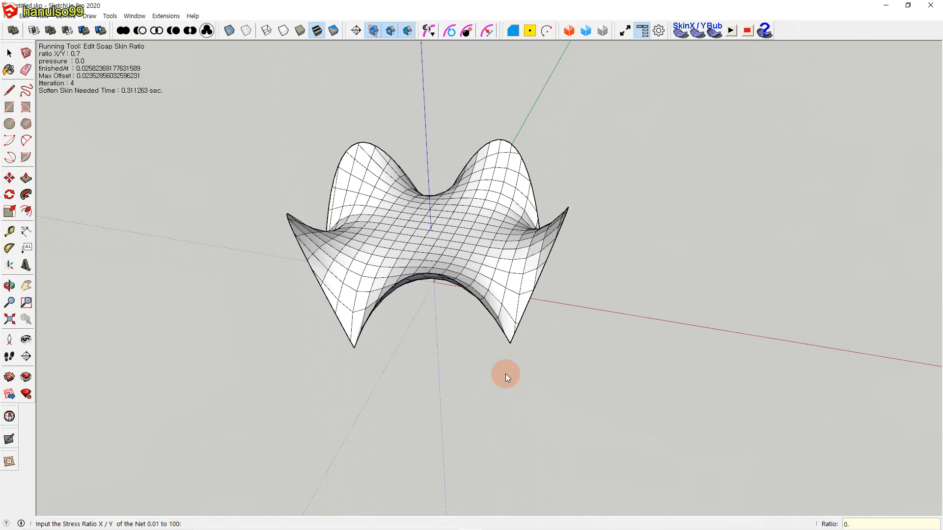
text(6)
key(Return)
text(0.)
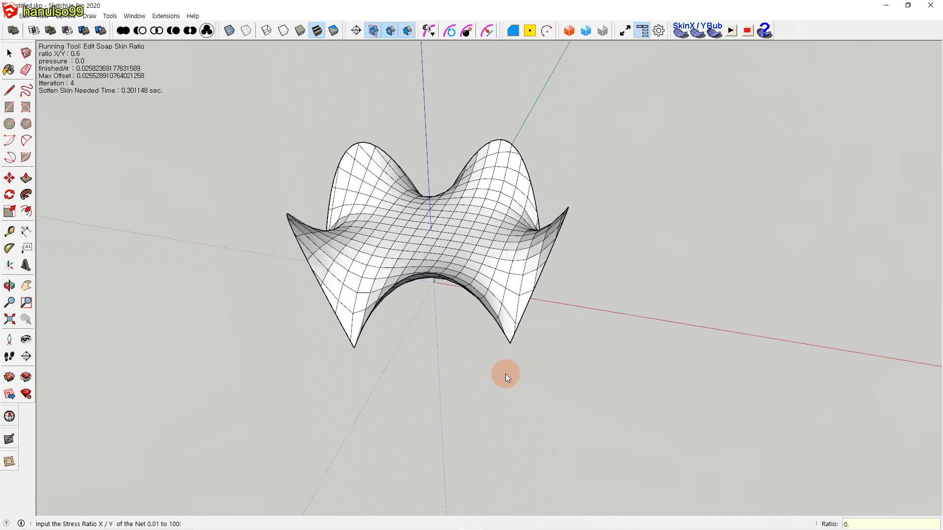
text(5)
key(Return)
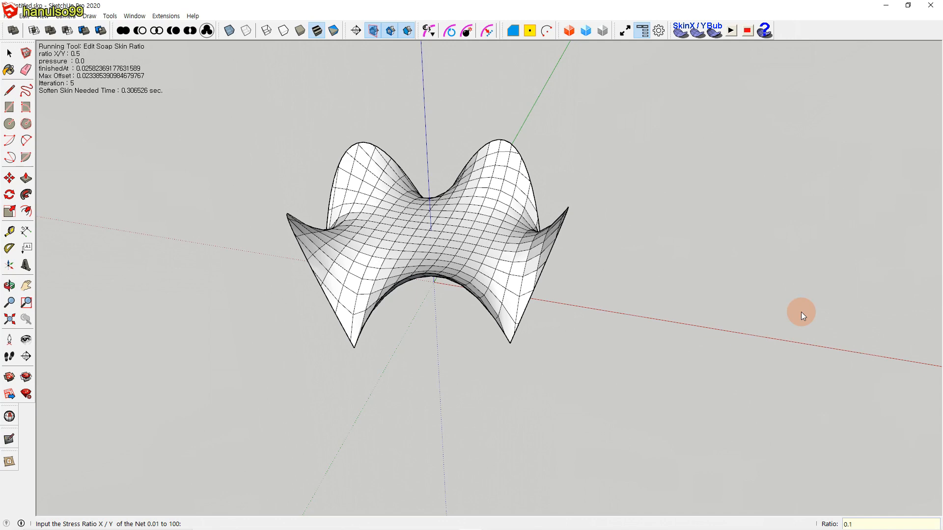
Try an X/Y stress ratio of 0.1, stopping its calculation, and reset the ratio to 1.
key(Return)
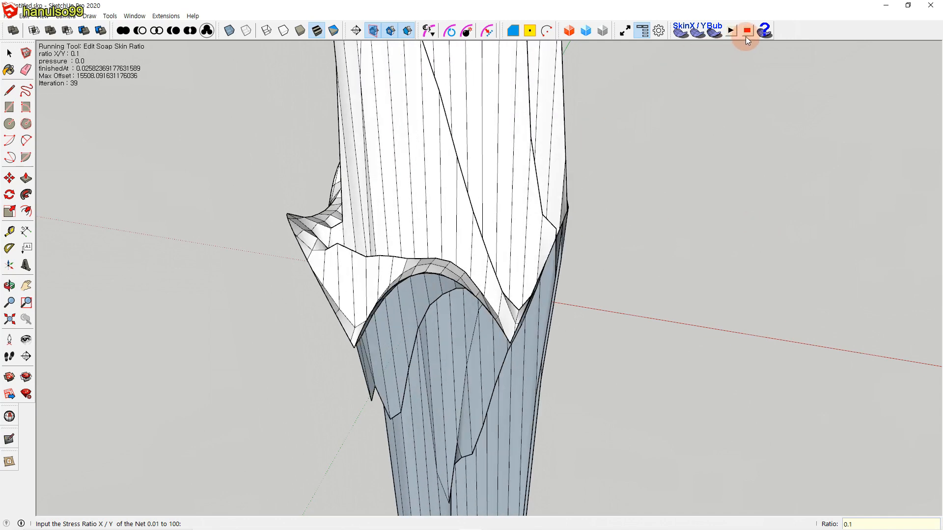
click(747, 32)
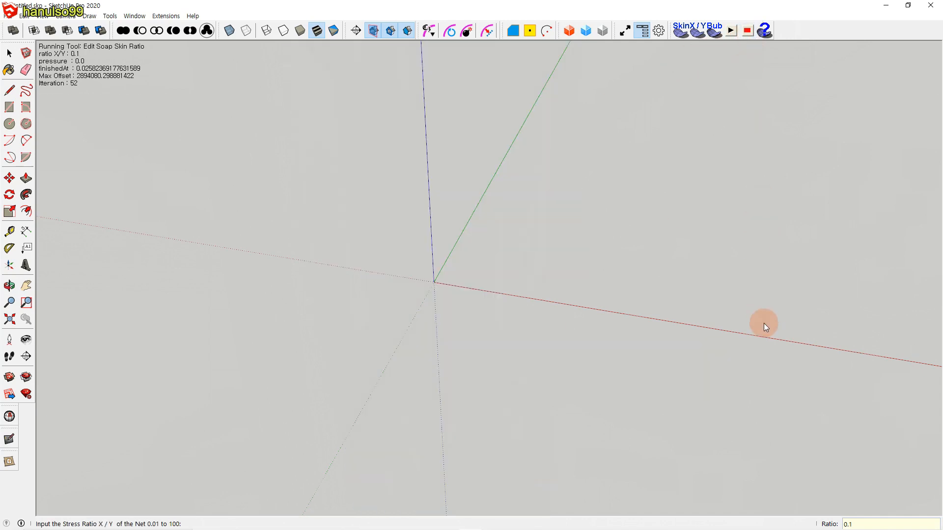
text(1)
key(Return)
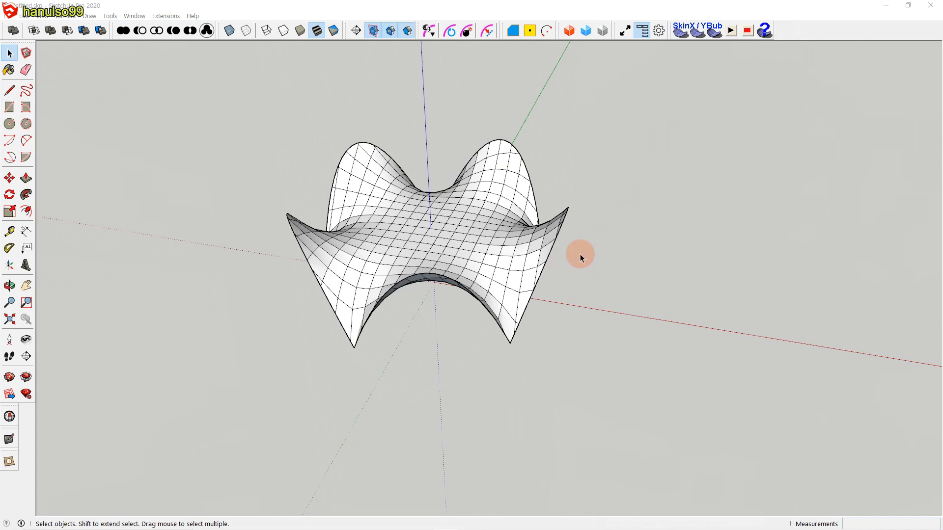
Generate a soap bubble from the wavy skin group with a pressure of 300, and stop the calculation partway.
click(474, 274)
click(714, 31)
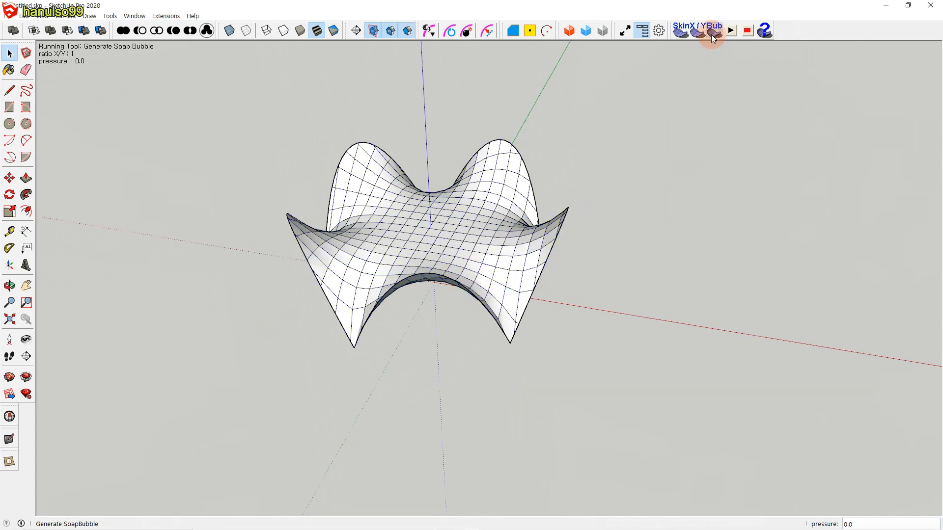
text(300)
key(Return)
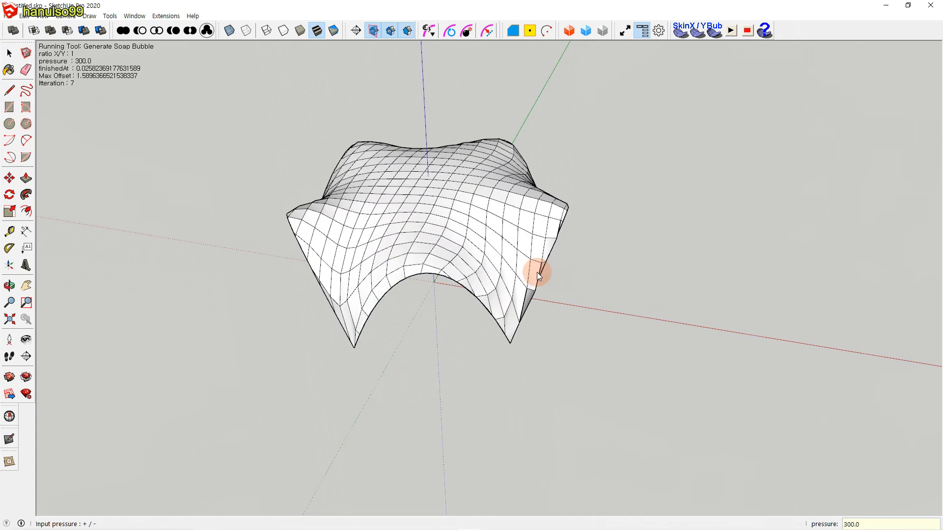
click(747, 31)
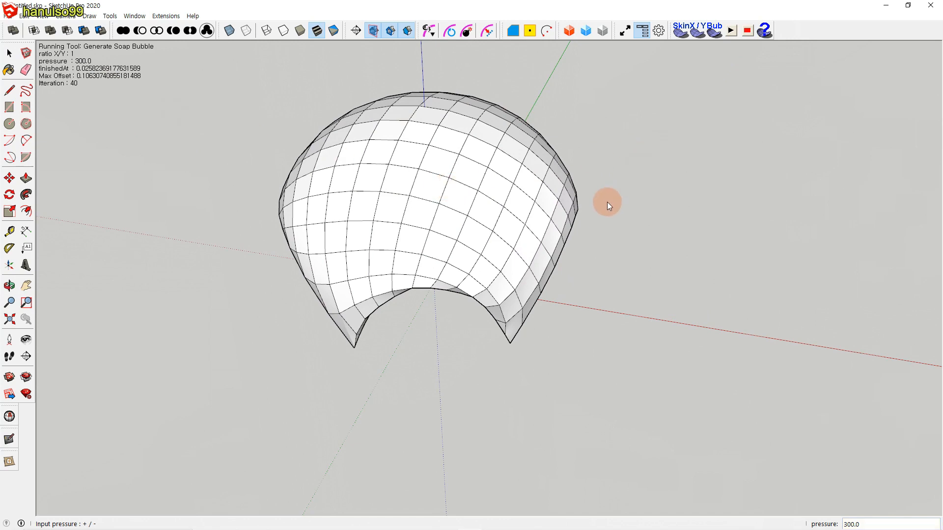
Resume the form finding on the stopped soap bubble group.
key(space)
click(538, 218)
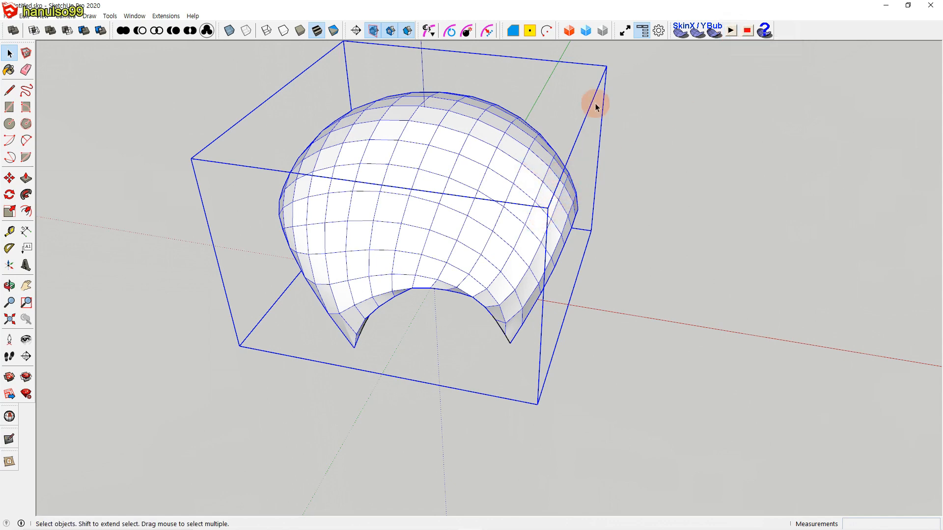
click(732, 32)
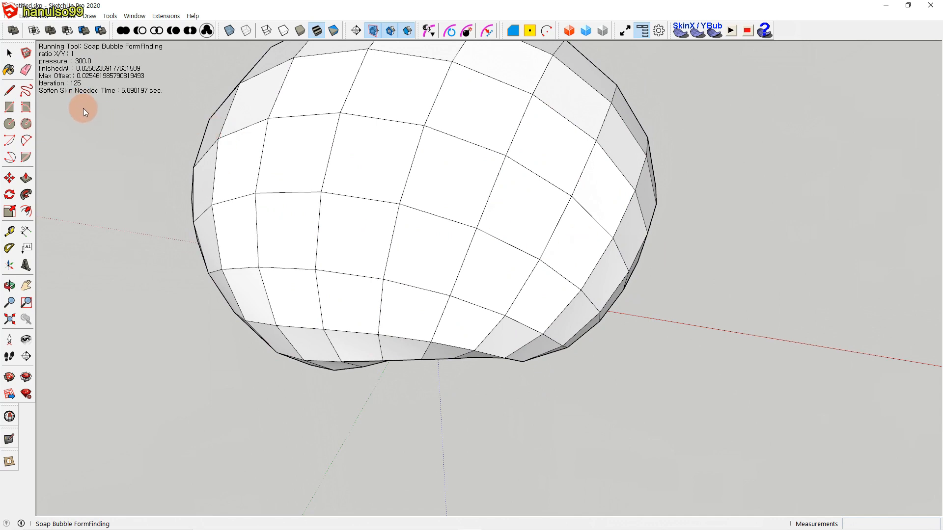
Set the inflated bubble group's pressure to 0 with Generate Soap Bubble.
key(space)
click(551, 264)
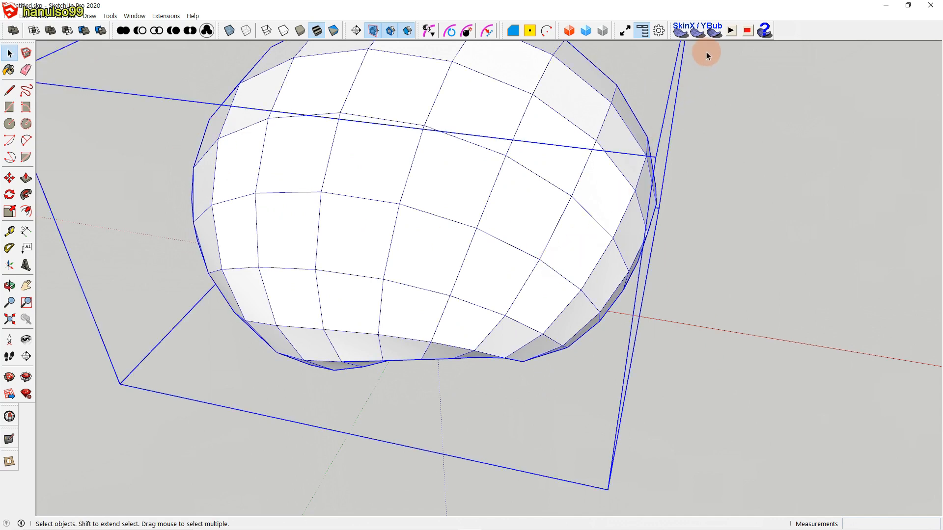
click(714, 32)
text(0)
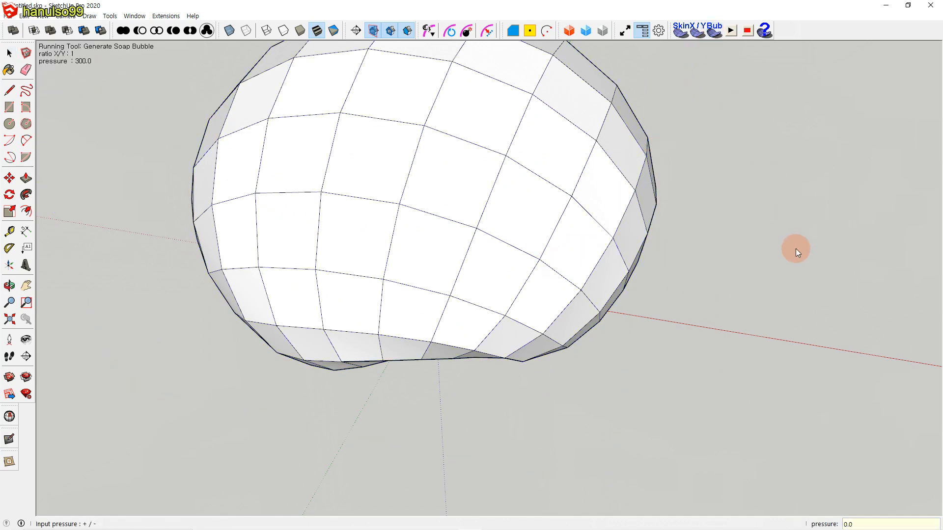
key(Return)
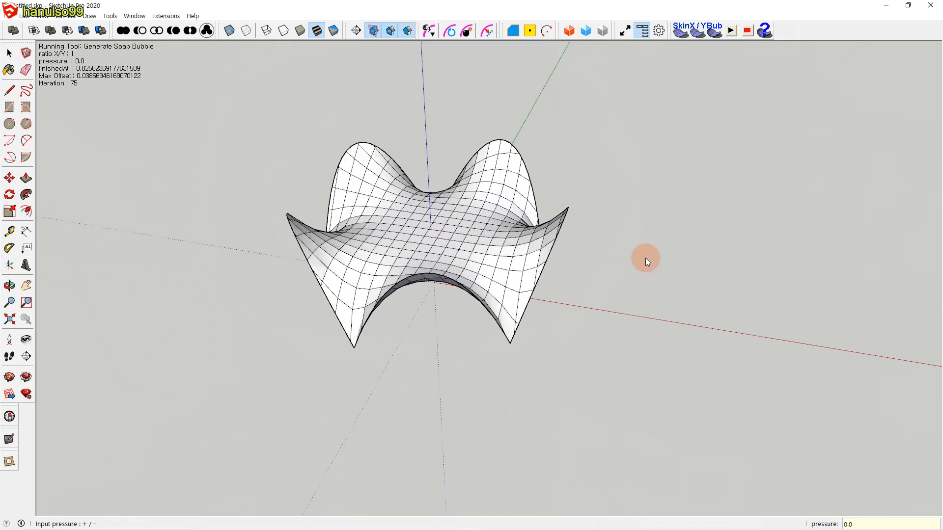
Inflate the wavy skin group again with Generate Soap Bubble at a pressure of 300.
key(space)
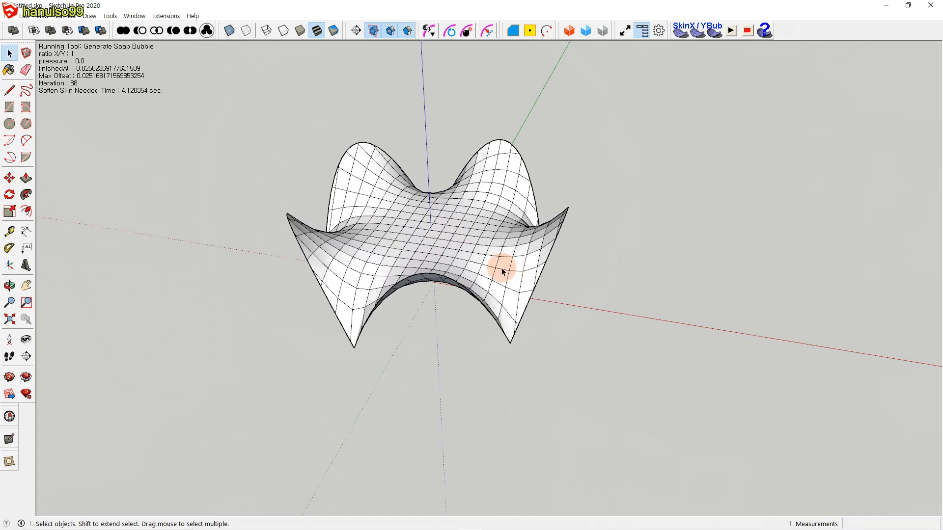
click(501, 269)
click(714, 31)
text(300.0)
key(Return)
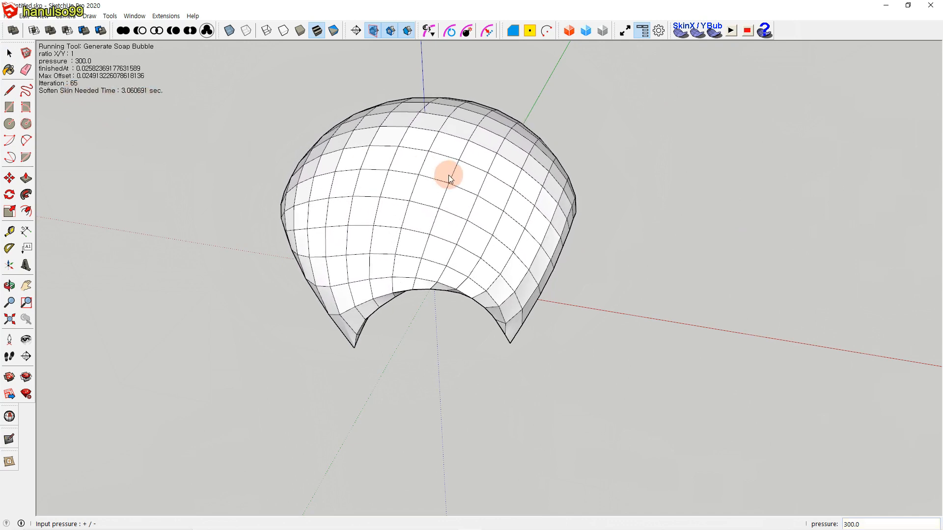
Resume the form finding on the soap bubble group inflated at a pressure of 300.
key(space)
click(464, 191)
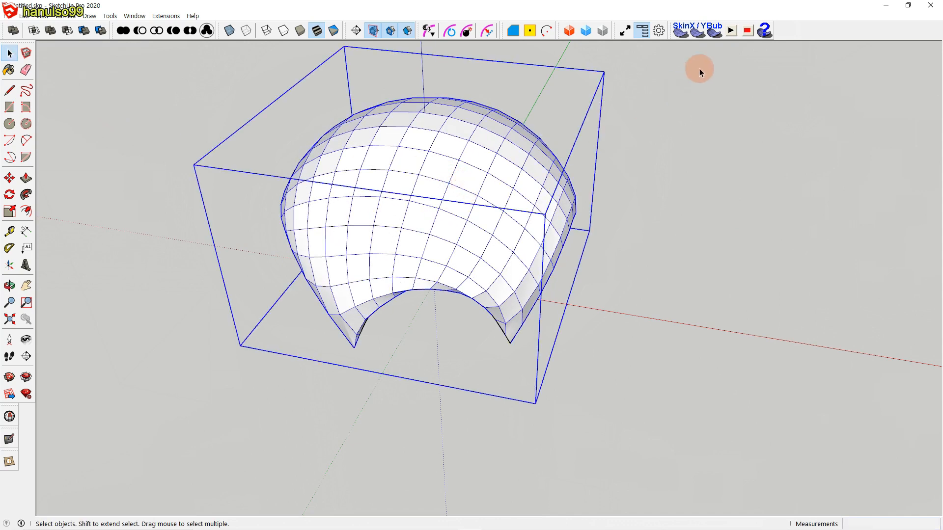
click(731, 32)
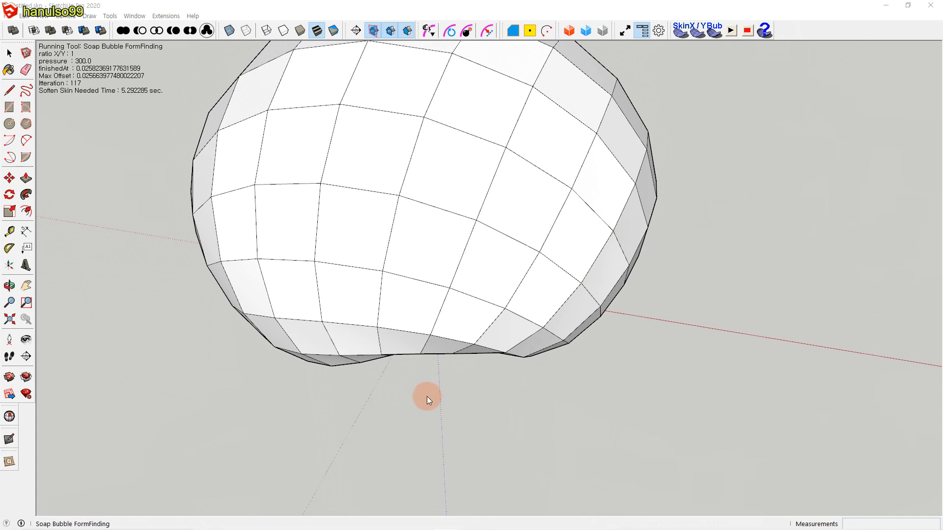
mouse_move(423, 399)
middle_down()
mouse_move(432, 355)
mouse_move(471, 288)
mouse_move(479, 217)
mouse_move(508, 191)
middle_up()
middle_drag(469, 305, 564, 343)
Deflate the fully inflated bubble group with Generate Soap Bubble at a pressure of 0.
key(space)
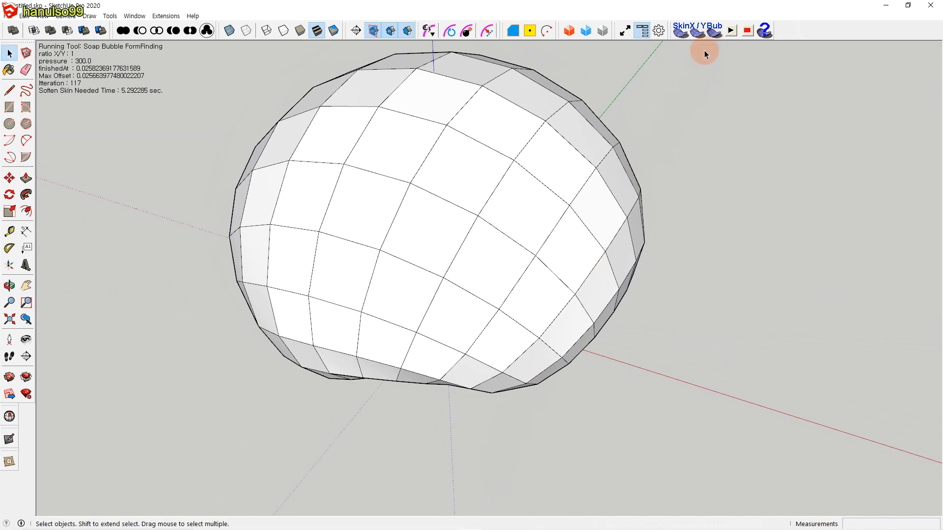
click(587, 177)
click(714, 32)
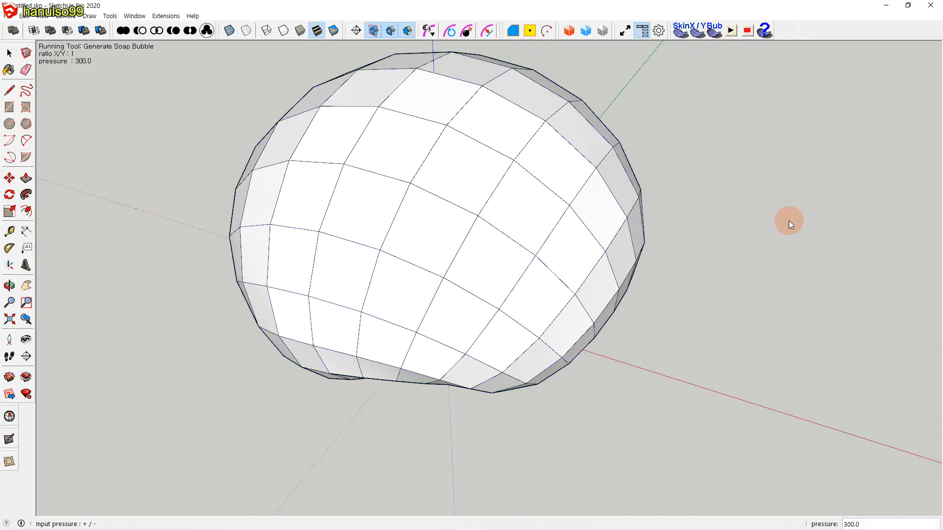
text(0)
key(Return)
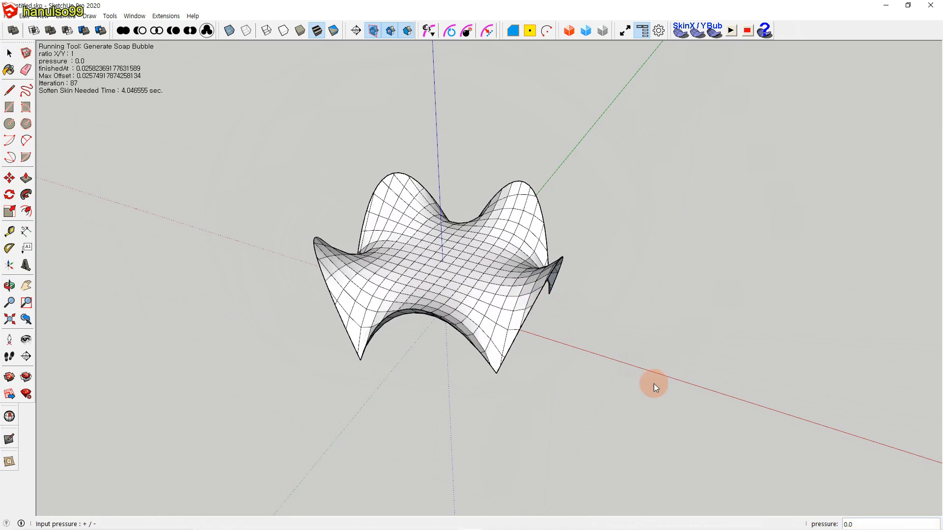
Inflate the wavy skin group with Generate Soap Bubble at a pressure of 600.
text(600.0)
key(Return)
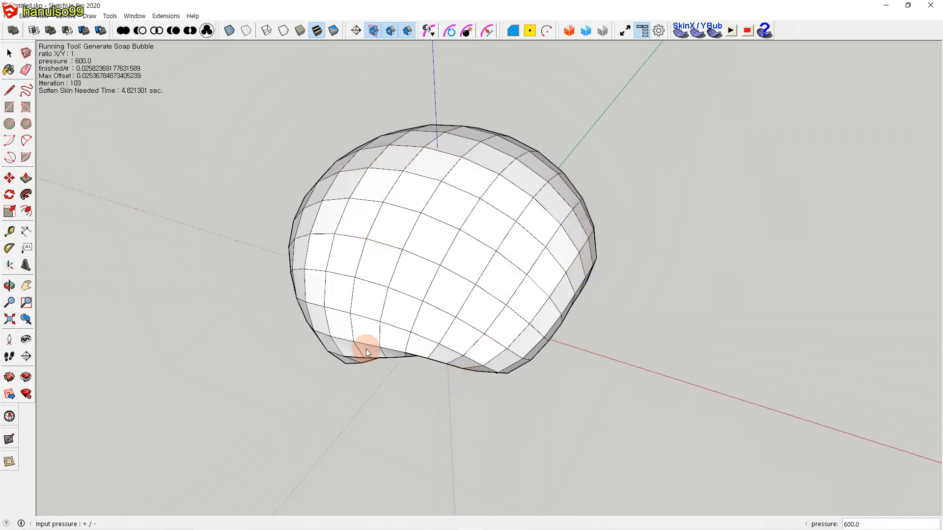
middle_drag(516, 259, 594, 273)
Run Generate Soap Bubble on the inflated group again with the pressure set to 0.
click(594, 274)
click(714, 32)
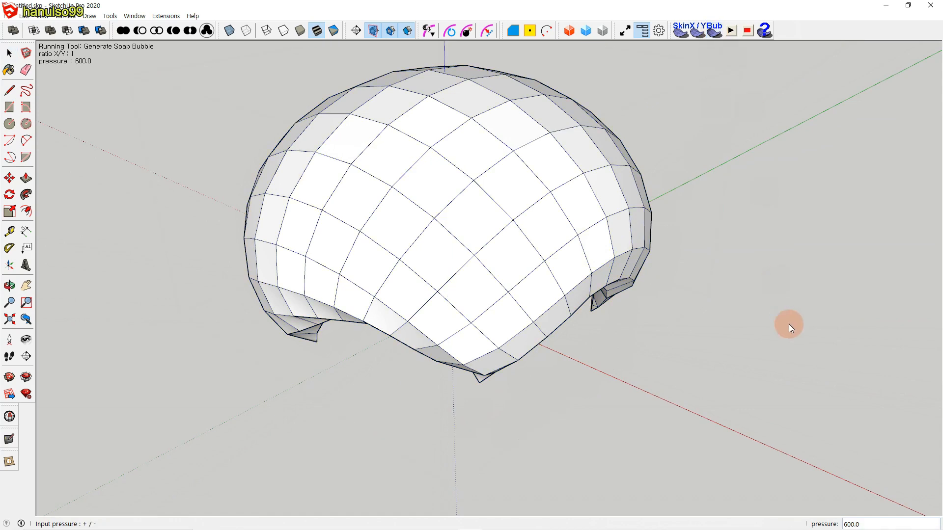
text(0)
key(Return)
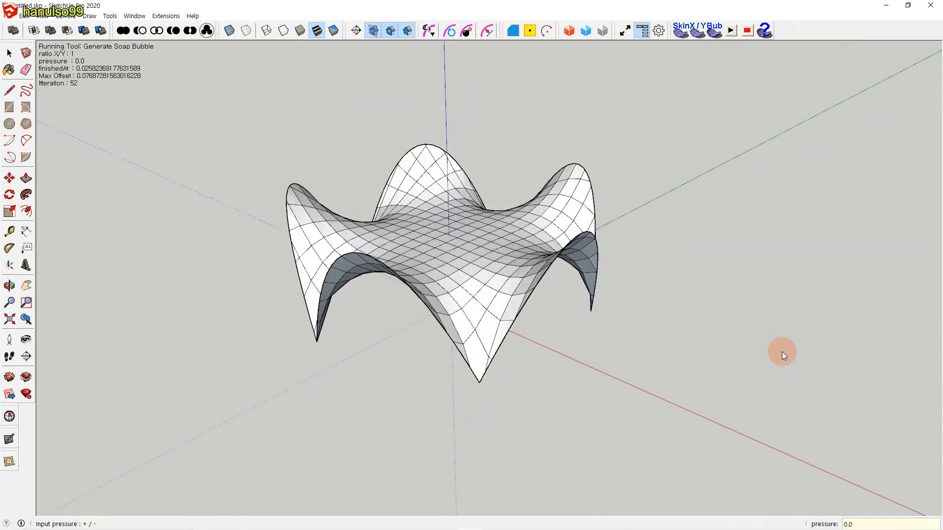
Inflate the flattened wavy skin group at a pressure of 300.
middle_drag(786, 377, 760, 401)
text(300)
key(Return)
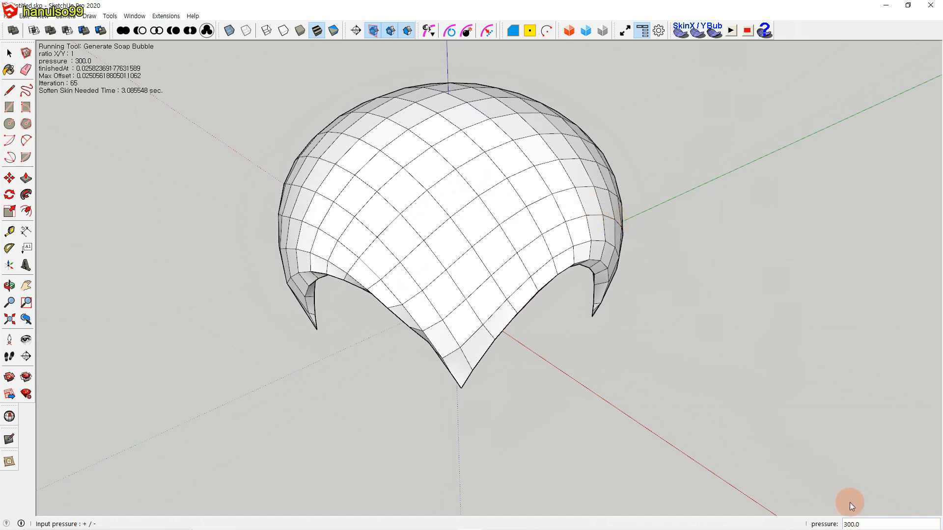
Start Generate Soap Bubble once more on the inflated group and enter a pressure of 300.
key(space)
click(576, 257)
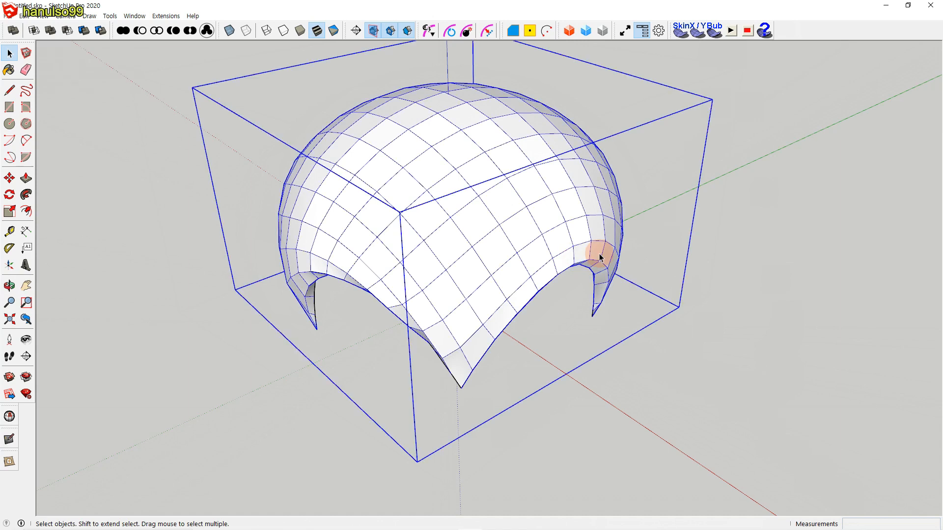
click(716, 37)
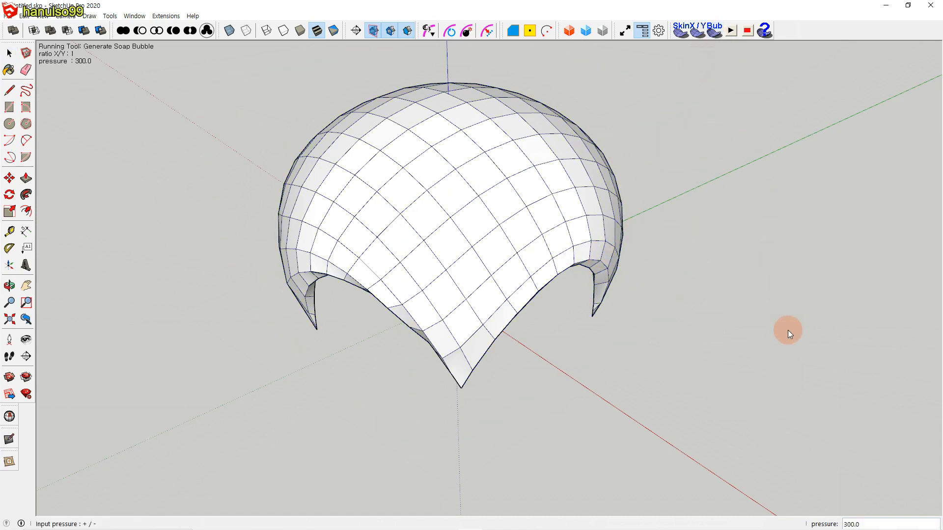
text(300)
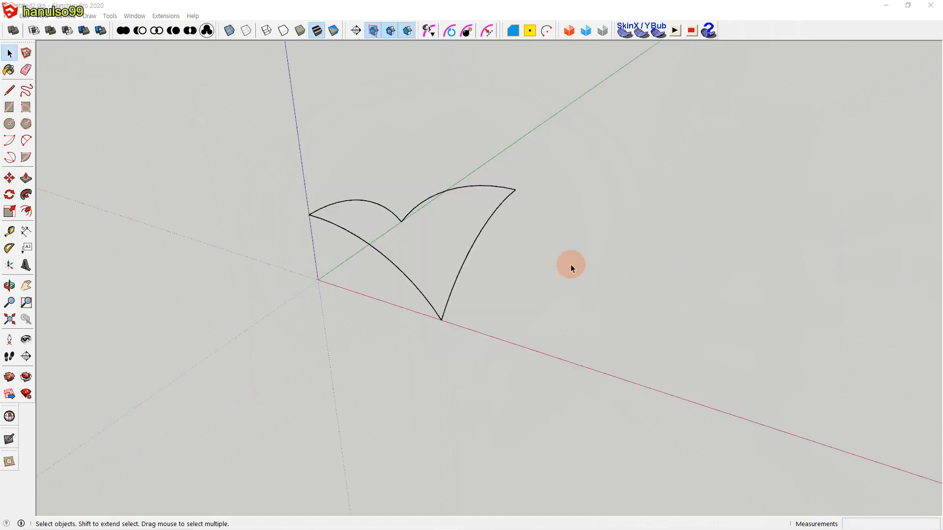
Copy the closed loop of four arcs along the red axis as two evenly spaced copies.
middle_drag(556, 275, 617, 307)
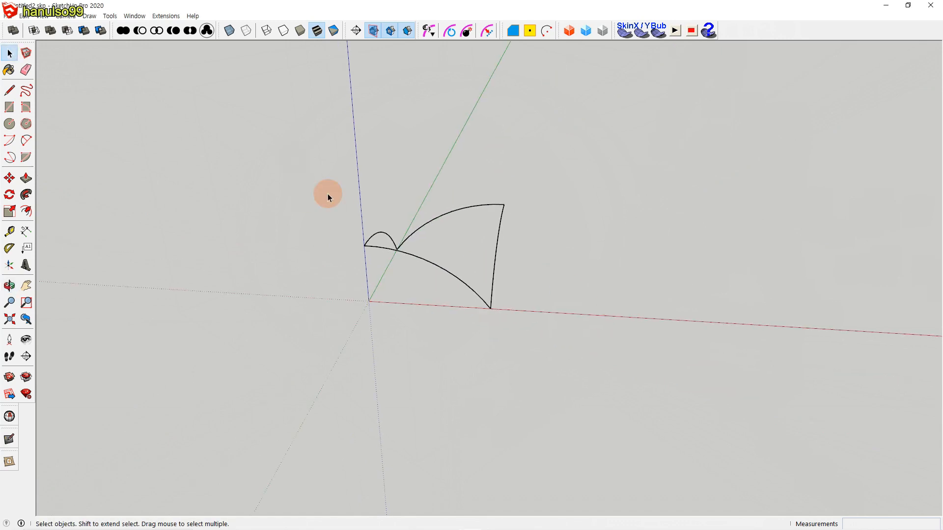
drag(294, 159, 587, 343)
key(m)
click(378, 305)
key(ctrl)
click(606, 314)
text(*2)
key(Return)
key(space)
middle_drag(606, 316, 445, 369)
scroll(506, 337, up, 3)
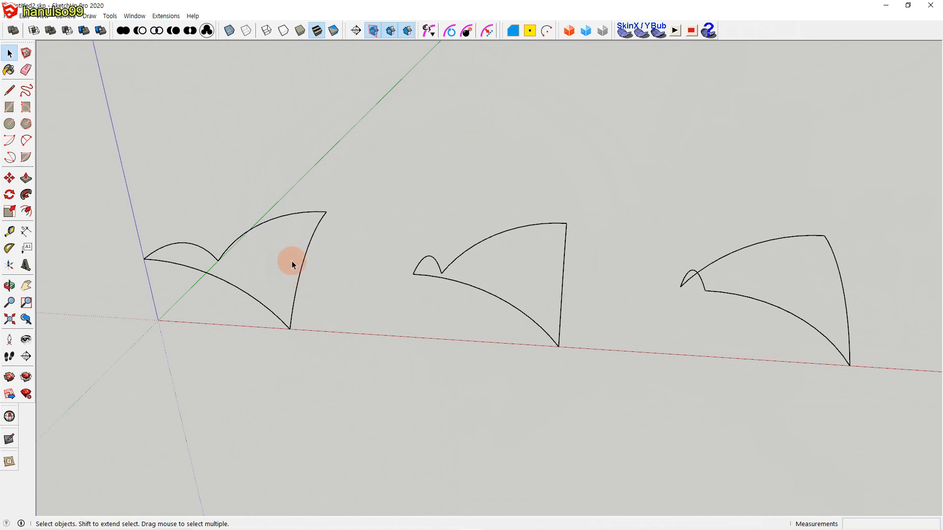
Display the Curviloft and Sandbox tool sets and dock them beside the Soap Skin & Bubble tools.
right_click(745, 37)
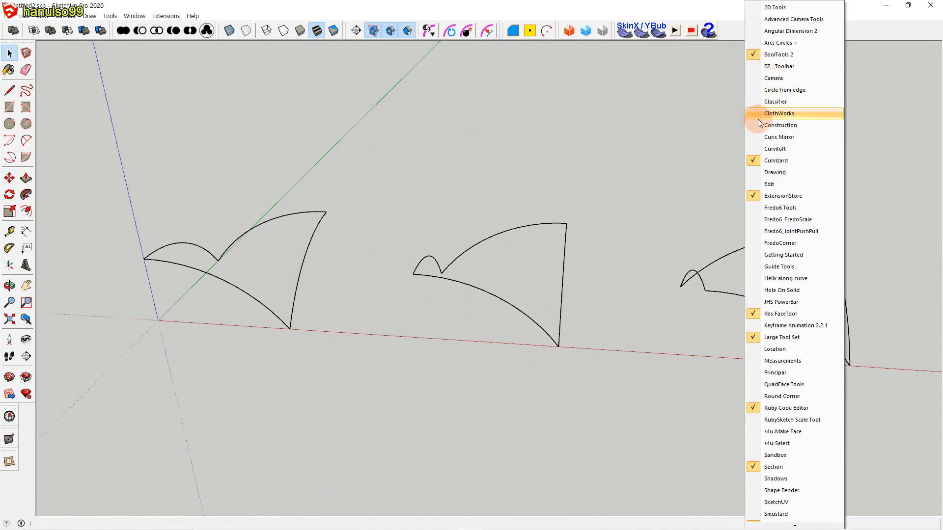
click(776, 151)
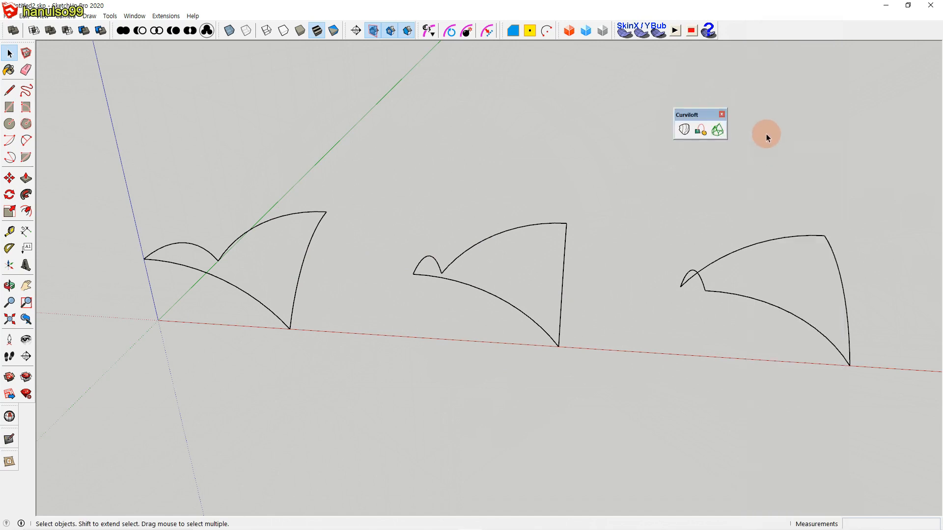
right_click(785, 31)
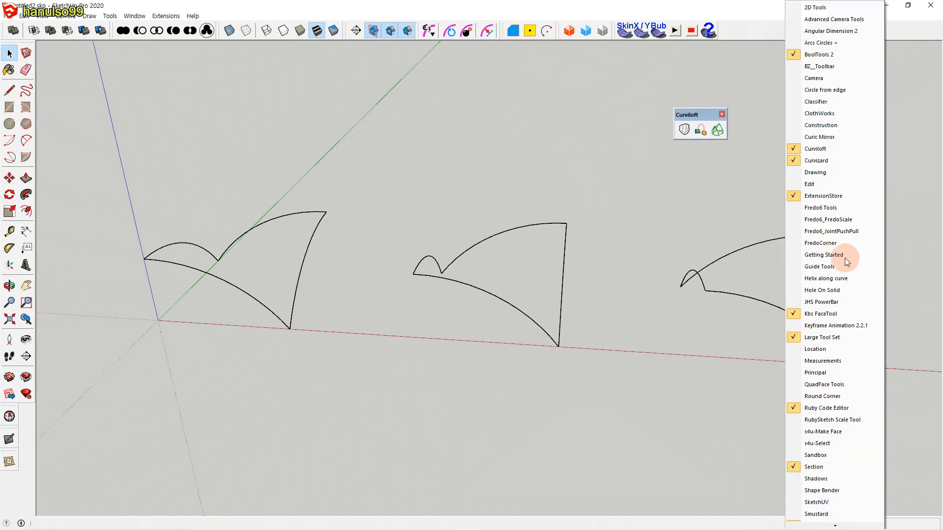
click(821, 456)
double_click(628, 120)
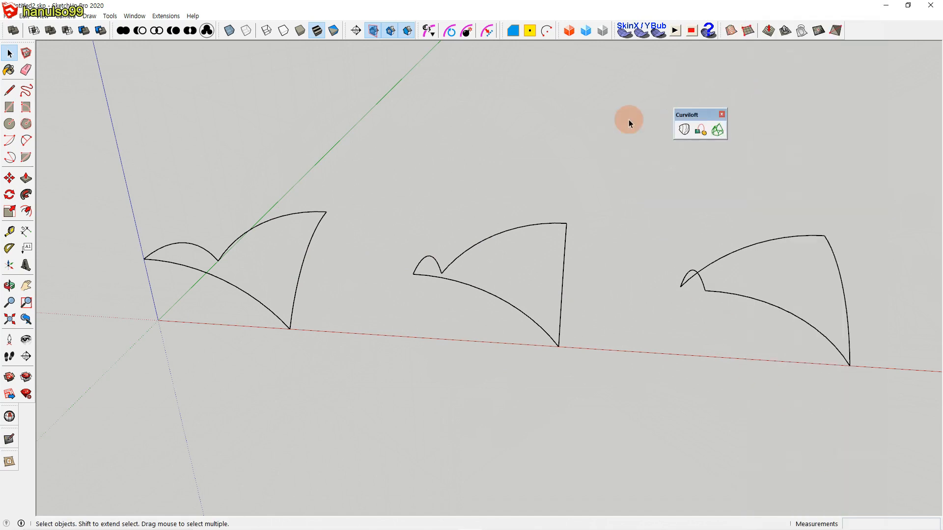
double_click(710, 116)
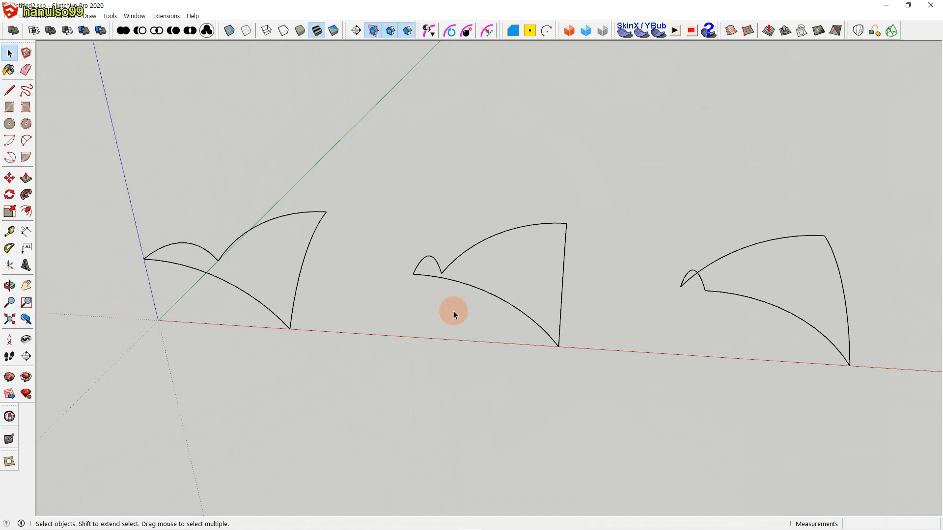
Create a surface from the first arc loop, nearest the origin, with Sandbox From Contours.
middle_drag(377, 302, 147, 194)
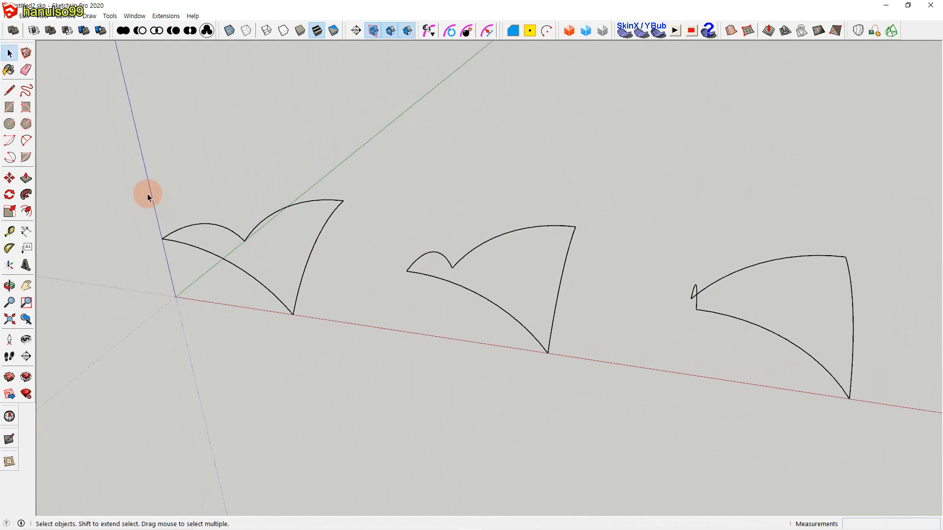
drag(279, 301, 364, 377)
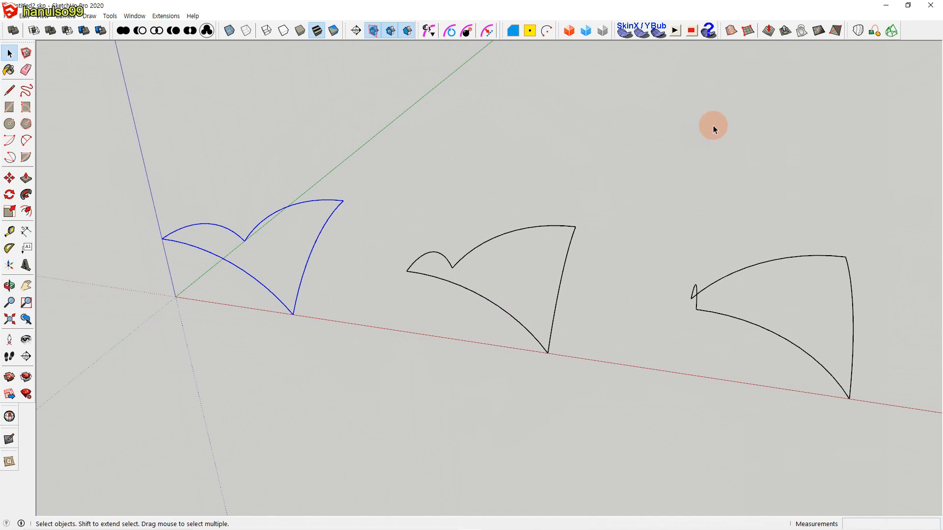
click(733, 33)
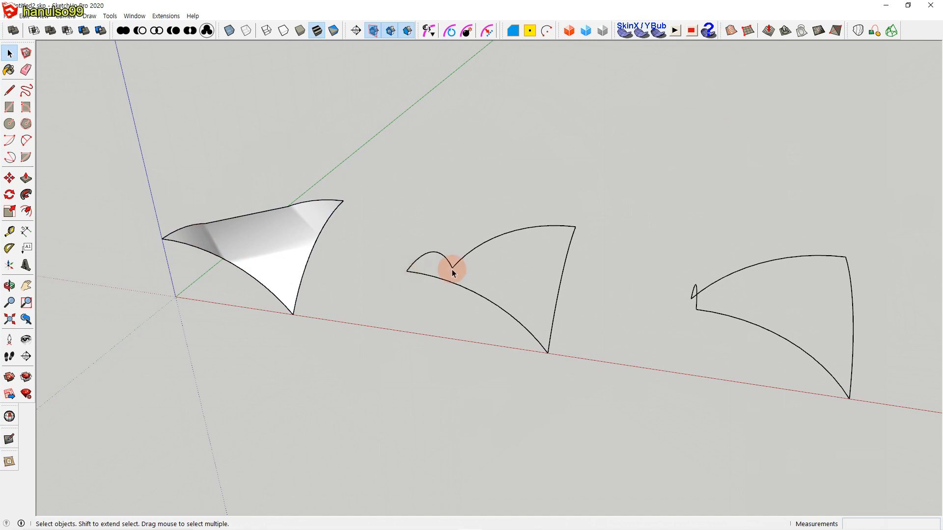
Skin the middle arc loop with Curviloft Skinning and exit the tool once the surface is generated.
drag(377, 179, 641, 399)
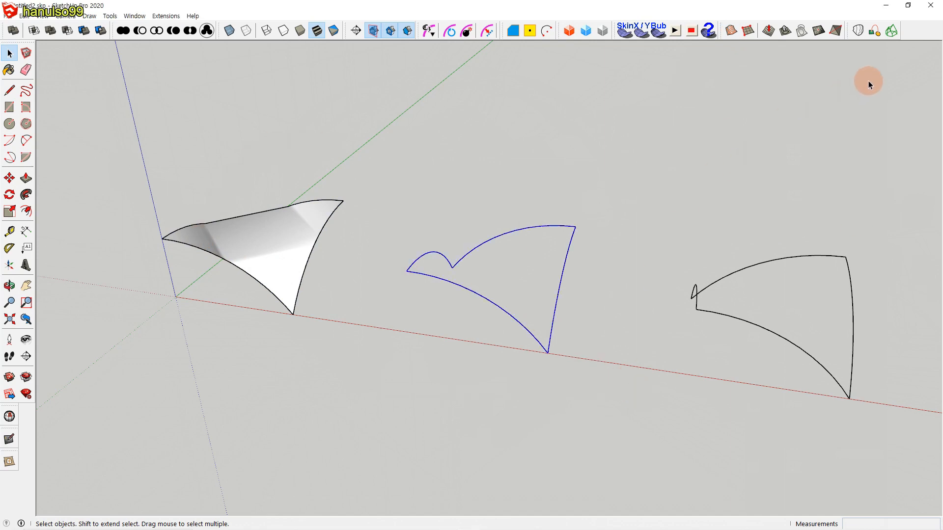
click(891, 32)
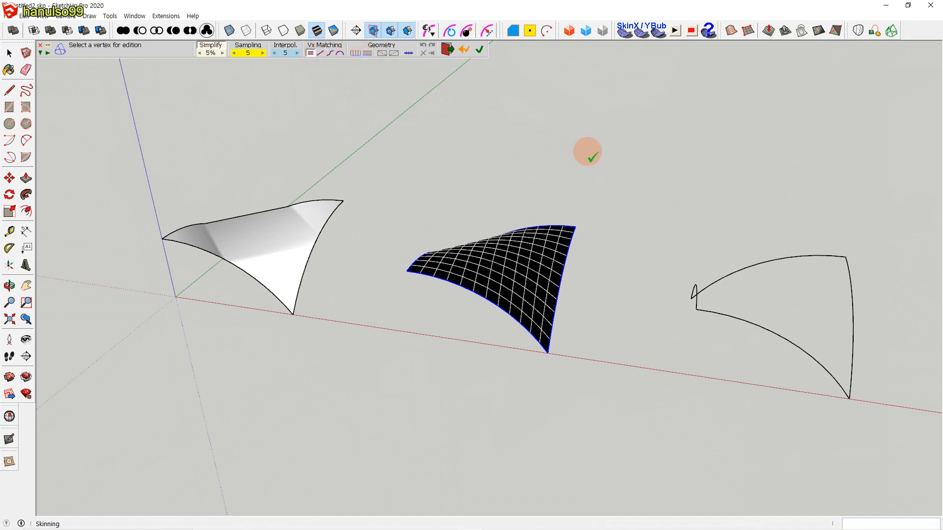
click(587, 152)
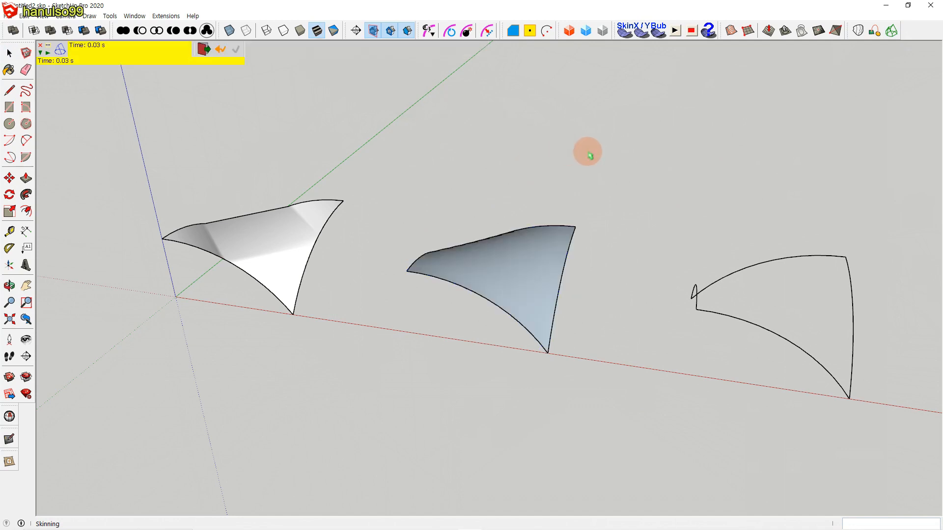
click(205, 50)
Reverse the faces of the Curviloft surface inside its group so the white front side faces outward.
middle_drag(503, 246, 517, 281)
click(517, 281)
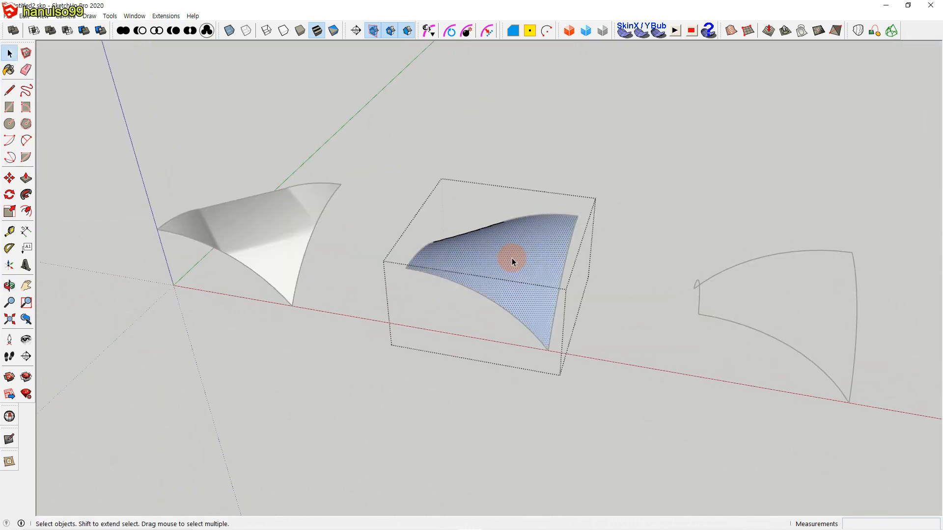
right_click(512, 257)
click(546, 355)
click(648, 237)
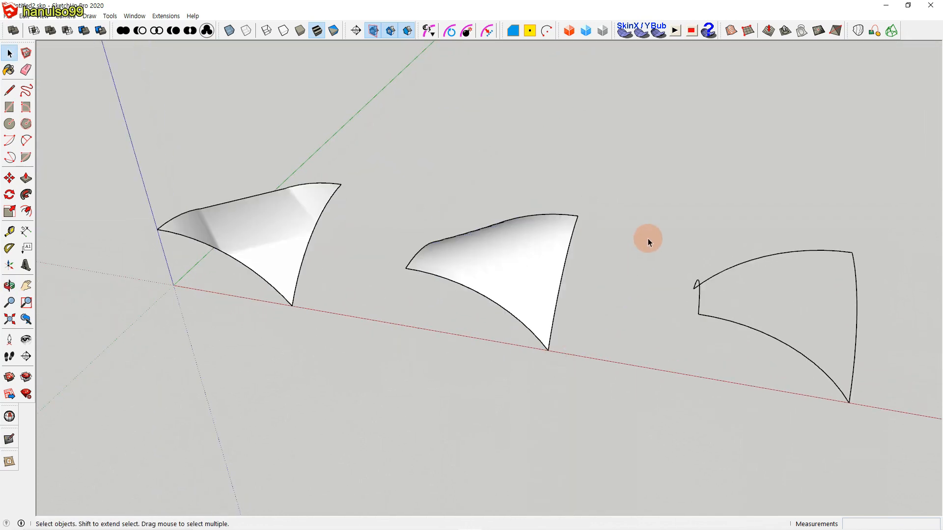
Generate a soap skin on the third arc loop with a net division of 10.
scroll(615, 347, down, 2)
middle_drag(615, 347, 555, 341)
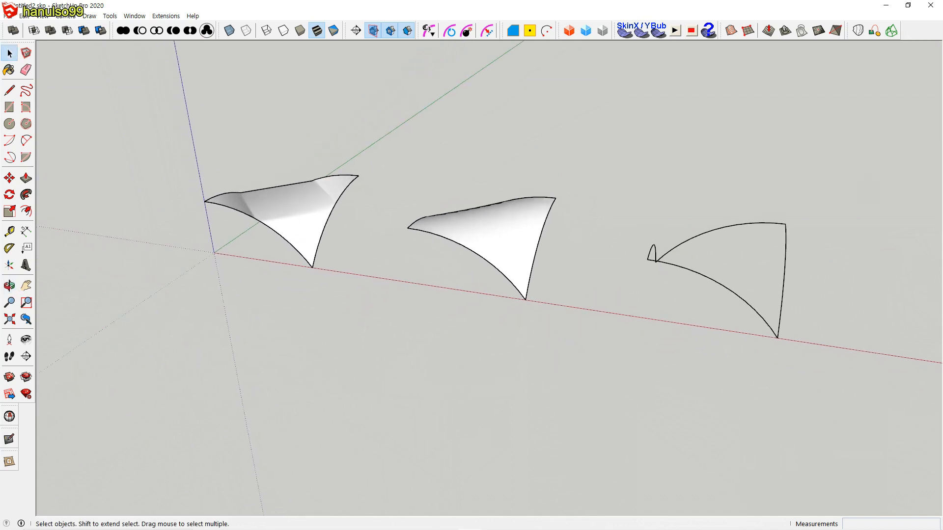
drag(595, 167, 833, 355)
click(626, 32)
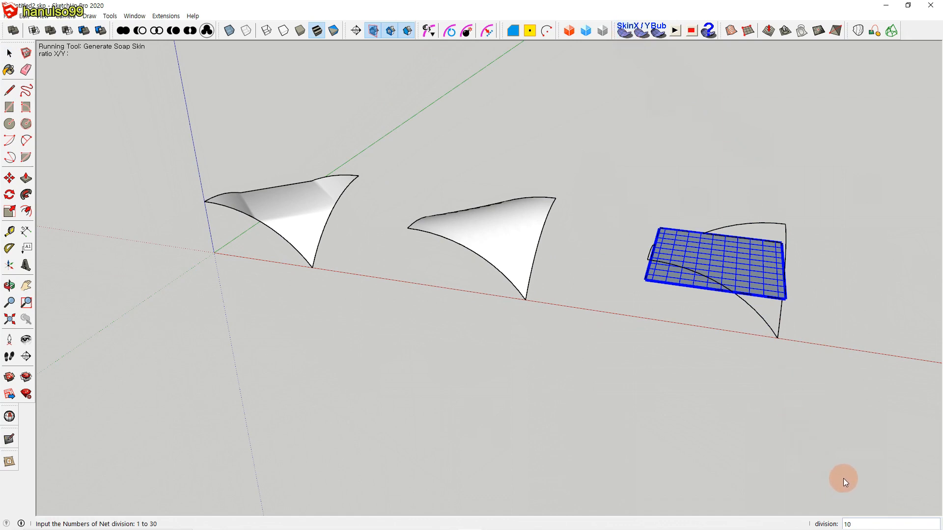
key(Return)
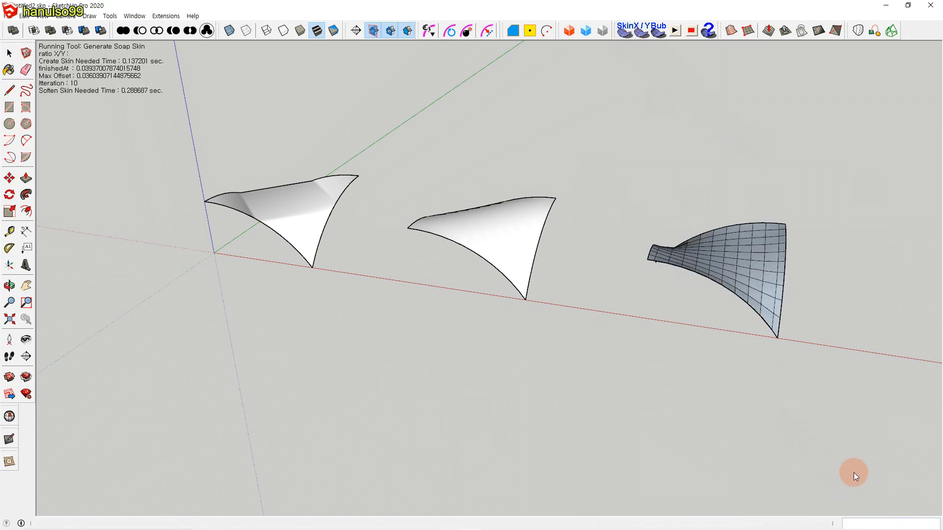
Reverse all faces of the soap skin inside its group, then leave the group.
click(723, 275)
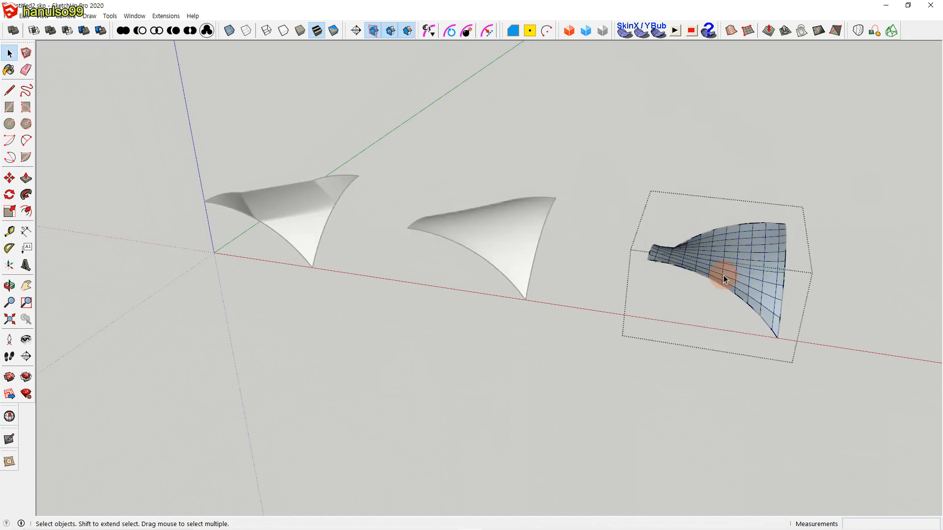
drag(629, 174, 828, 399)
right_click(738, 229)
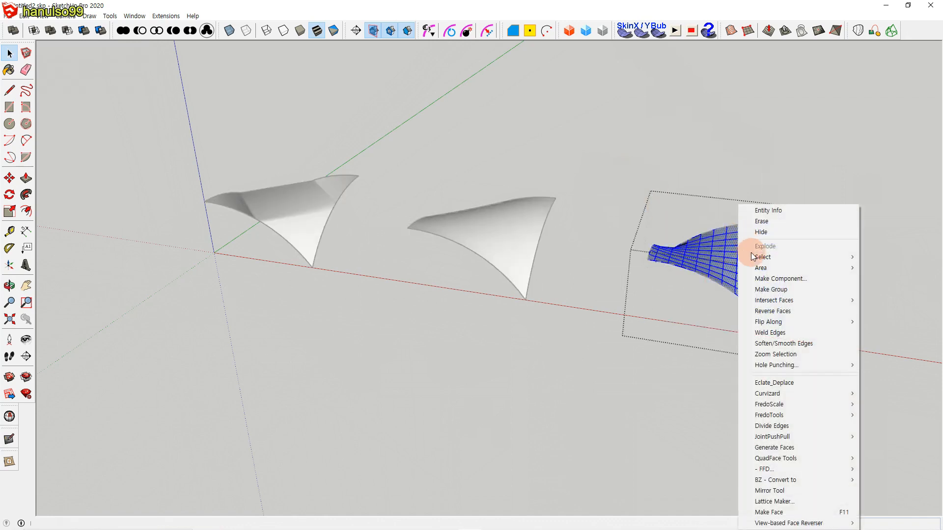
click(774, 290)
click(861, 255)
Inflate the soap skin on the third loop with Generate Soap Bubble at a pressure of 100.
middle_drag(861, 255, 681, 384)
scroll(749, 311, up, 3)
scroll(619, 392, down, 3)
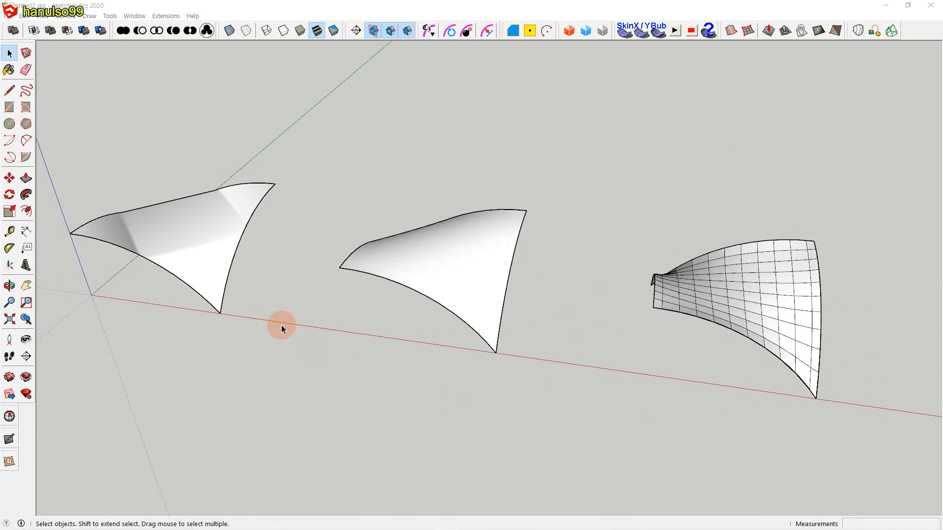
mouse_move(288, 346)
middle_down()
mouse_move(286, 227)
mouse_move(156, 330)
mouse_move(299, 312)
mouse_move(352, 231)
mouse_move(332, 242)
mouse_move(377, 258)
mouse_move(417, 299)
mouse_move(346, 354)
mouse_move(349, 326)
mouse_move(273, 370)
mouse_move(250, 407)
mouse_move(288, 390)
mouse_move(349, 388)
mouse_move(329, 379)
mouse_move(438, 288)
mouse_move(480, 223)
mouse_move(482, 261)
mouse_move(502, 286)
mouse_move(529, 293)
mouse_move(510, 311)
mouse_move(496, 307)
mouse_move(427, 407)
mouse_move(576, 379)
mouse_move(524, 309)
mouse_move(552, 315)
mouse_move(631, 262)
middle_up()
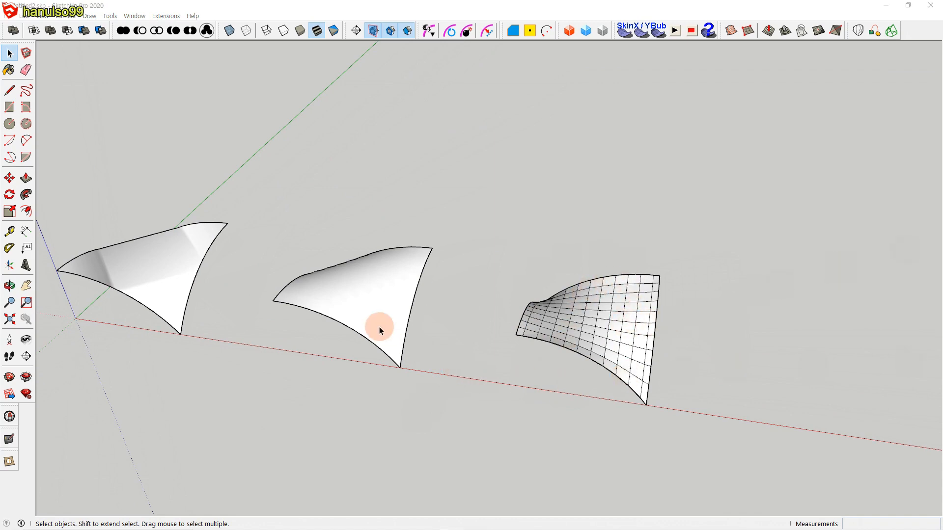
click(598, 342)
click(625, 331)
click(658, 31)
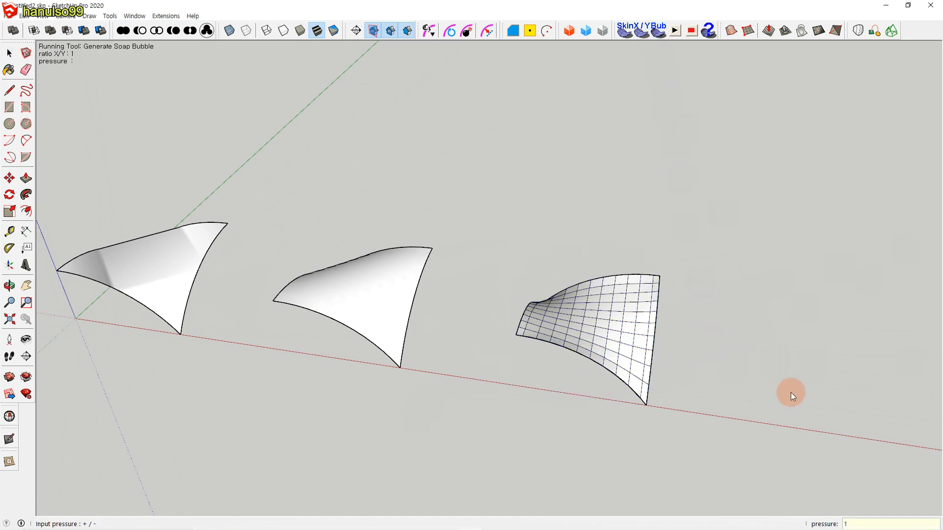
text(100)
key(Return)
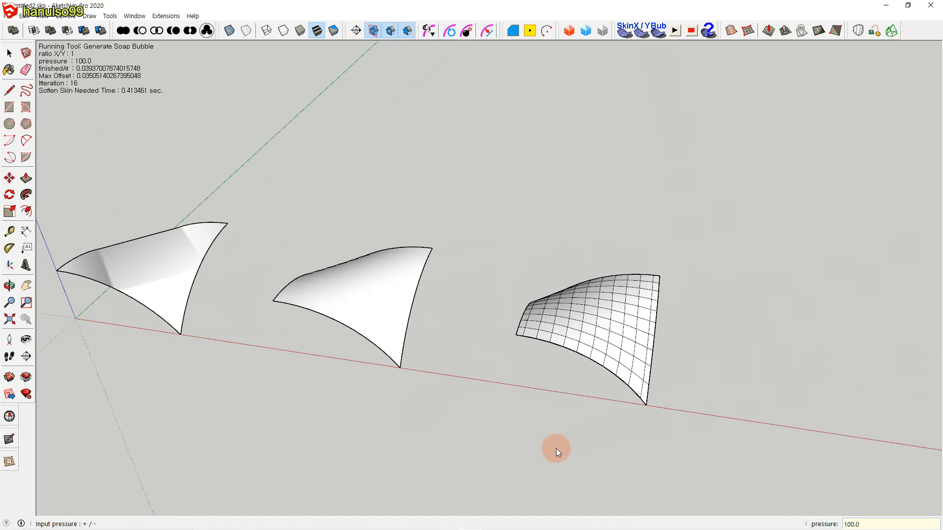
Raise the soap skin's bubble pressure to 200, reset it to 0, and leave the tool.
middle_drag(556, 448, 627, 340)
middle_drag(479, 417, 561, 456)
text(200)
key(Return)
middle_drag(589, 339, 559, 399)
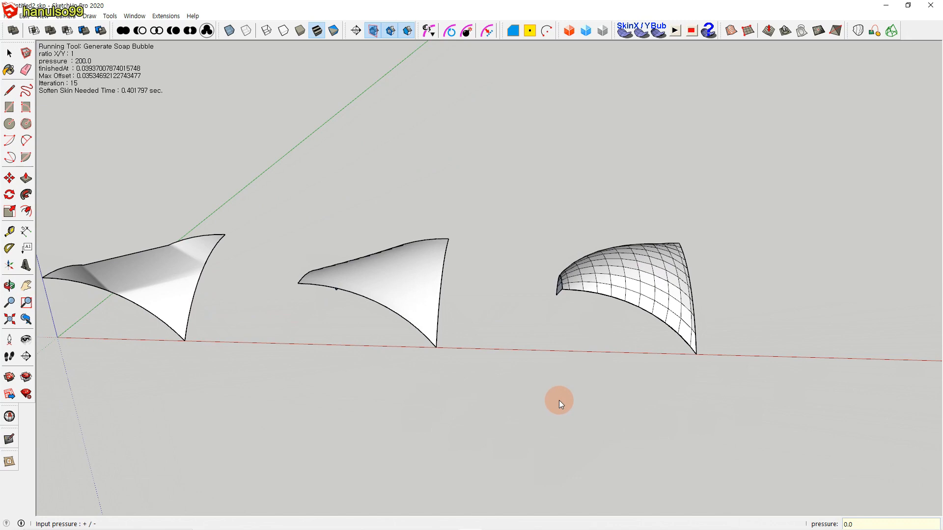
key(Return)
key(space)
Edit the soap skin's X/Y stress ratio, trying 3 and 10.
shift+middle_drag(570, 389, 489, 427)
click(558, 330)
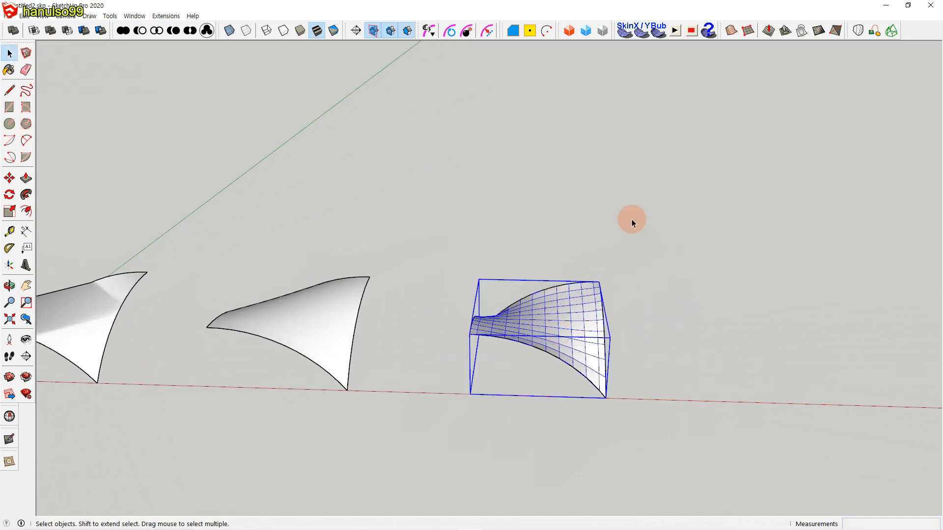
click(631, 31)
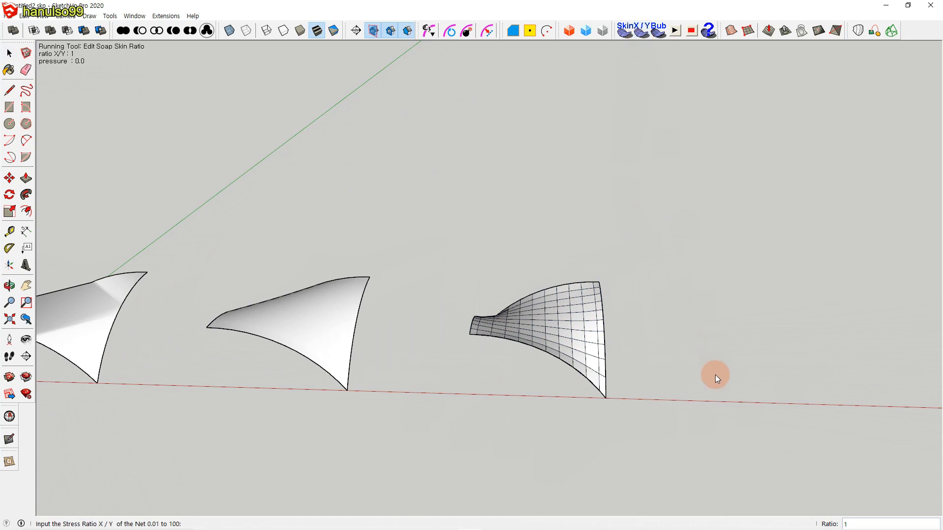
key(Return)
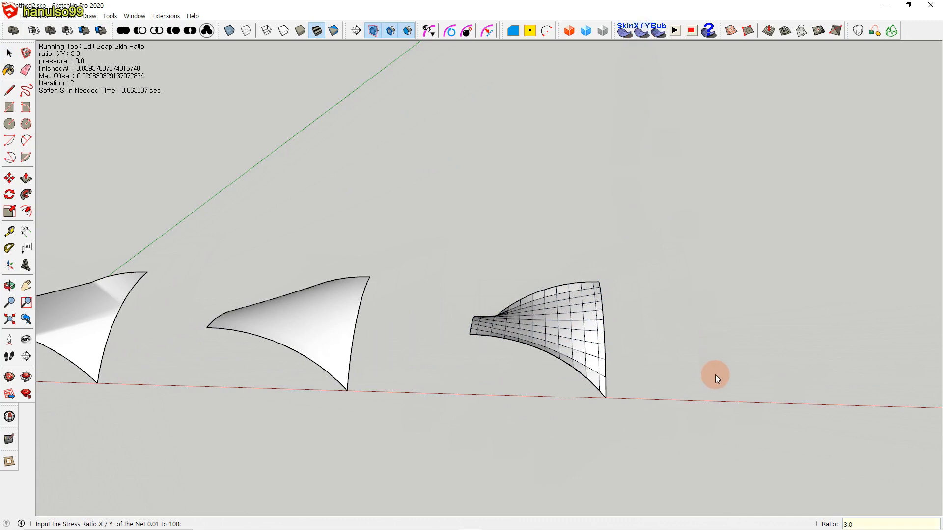
text(10)
key(Return)
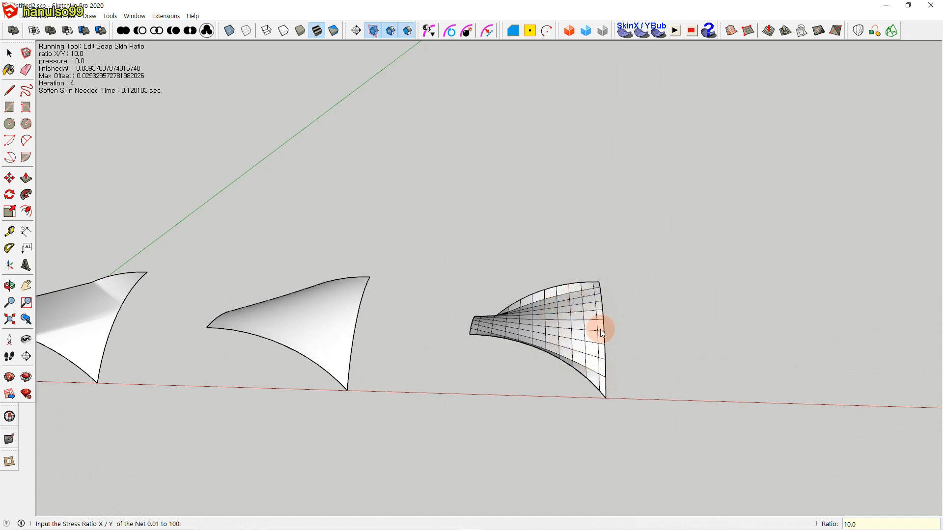
Set the soap skin's X/Y stress ratio to 0.1, save the model, and leave the ratio tool.
text(0.1)
key(Return)
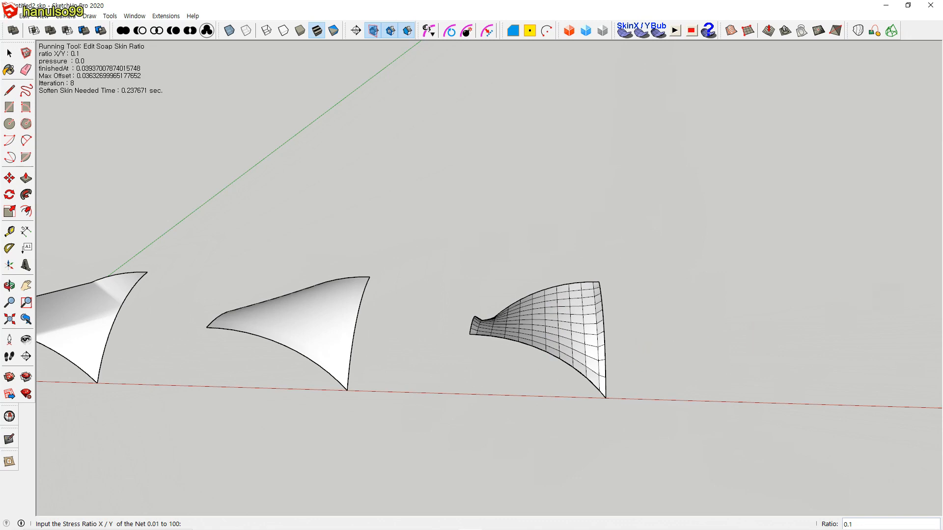
click(848, 524)
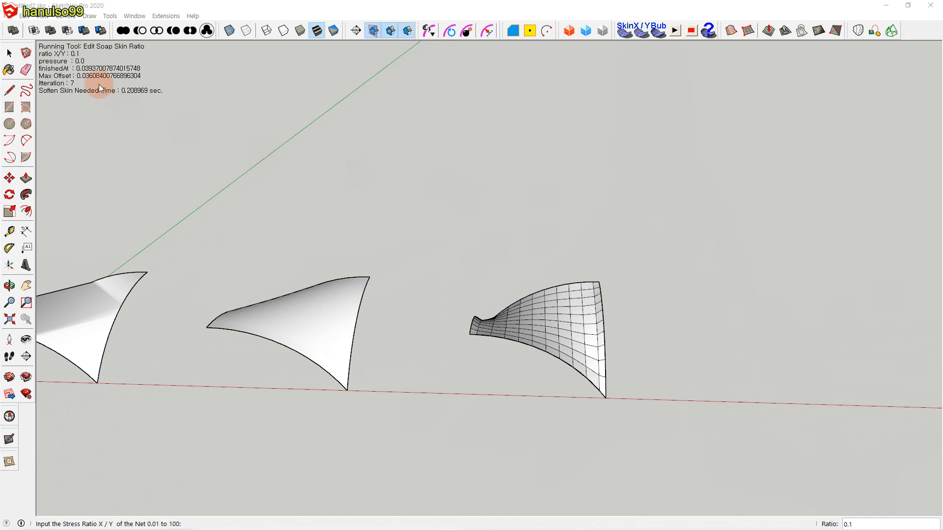
click(8, 16)
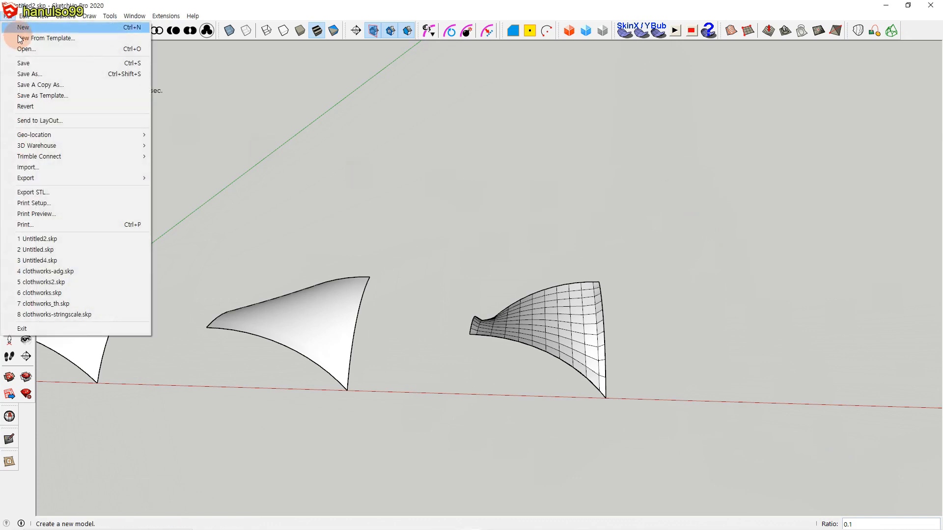
click(26, 64)
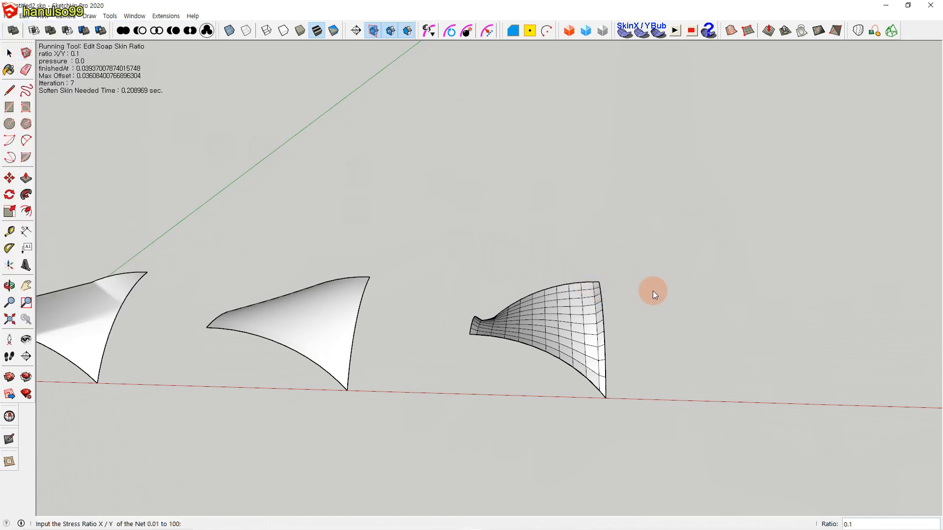
key(space)
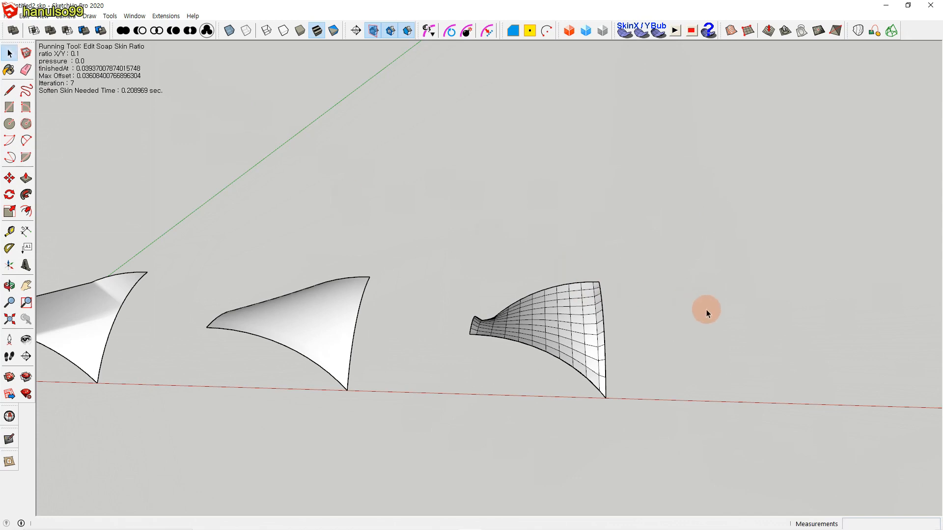
Try to inflate the soap skin with a pressure of 100 at the 0.1 ratio, and reset the pressure to 0.
click(572, 338)
click(658, 31)
text(100.0)
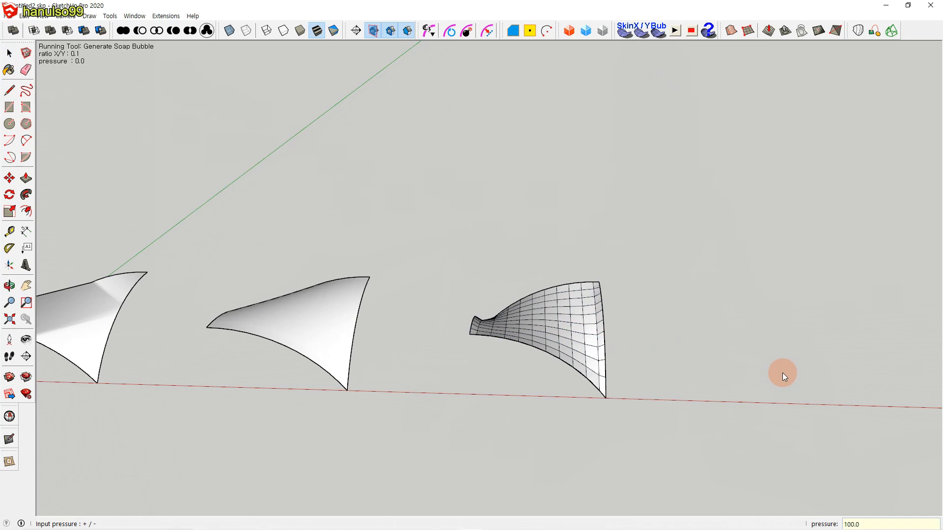
key(Return)
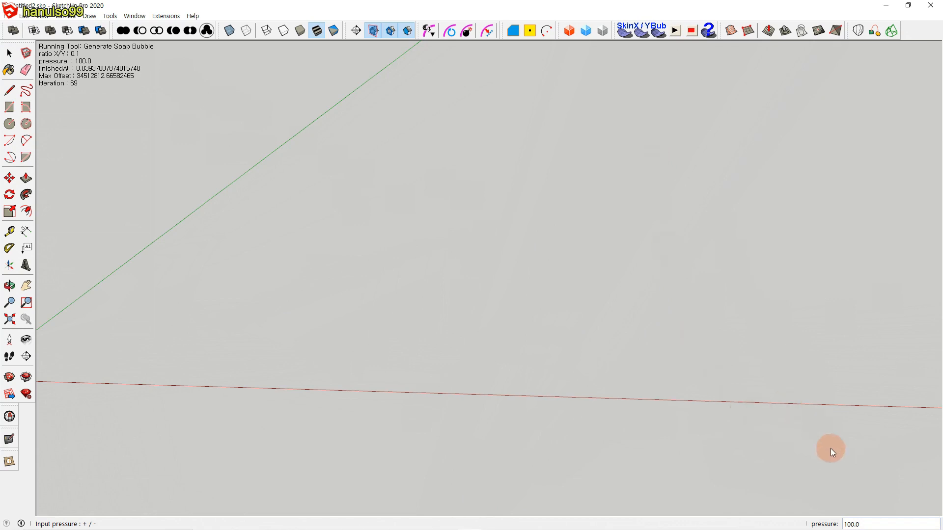
text(0)
key(Return)
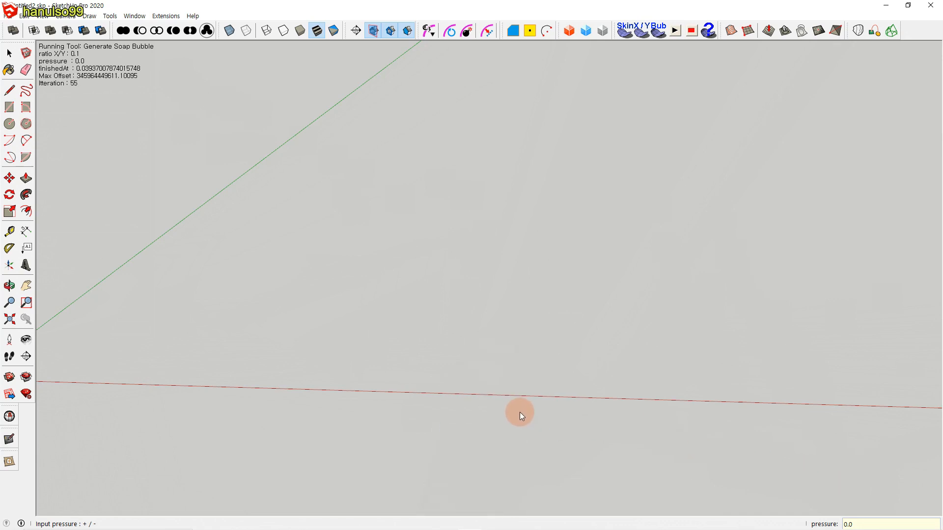
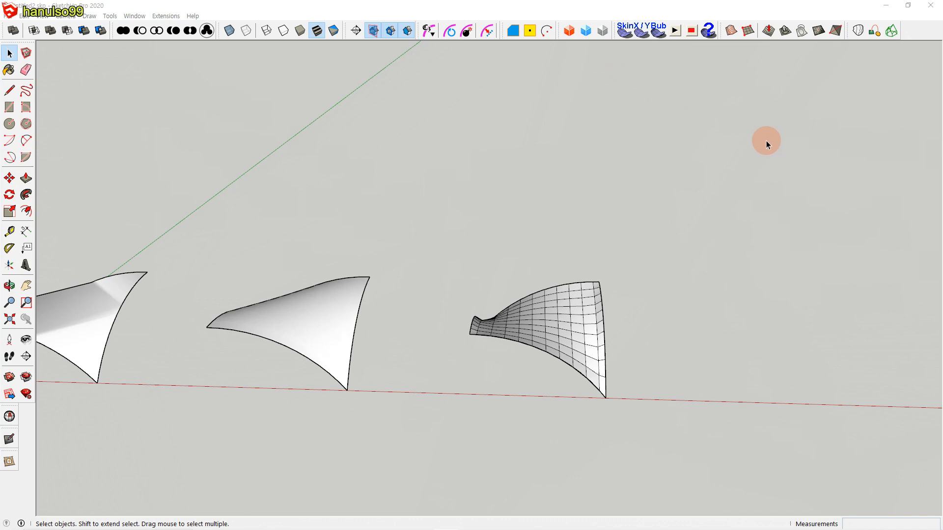
Set the X/Y stress ratio of the soap skin on the third loop to 1.0.
click(815, 353)
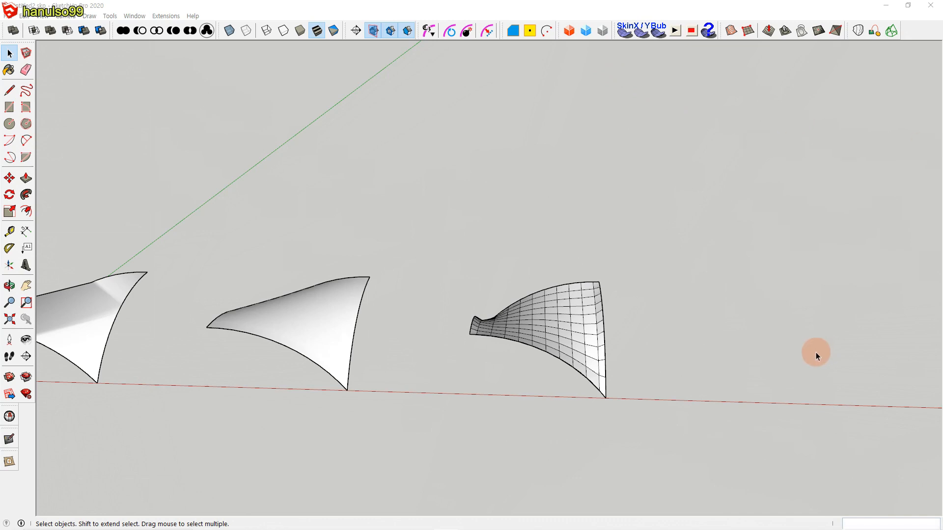
click(597, 364)
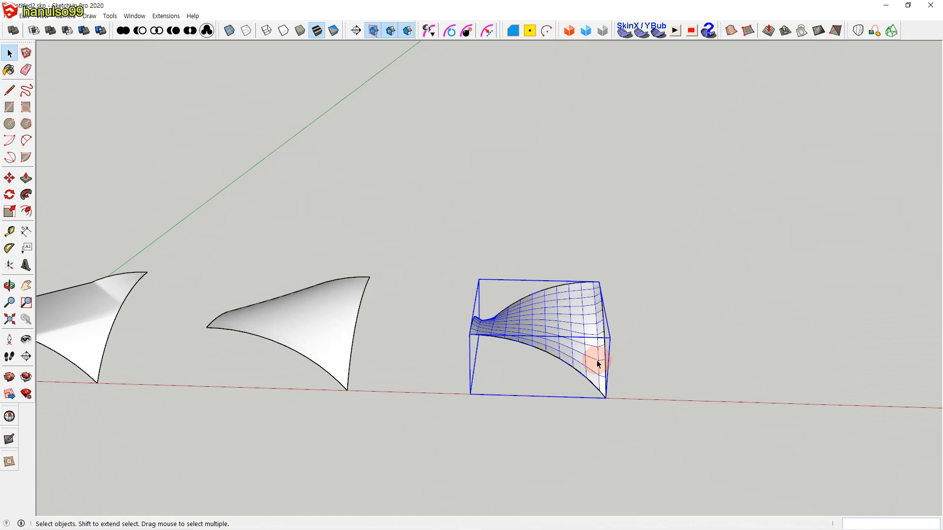
click(641, 33)
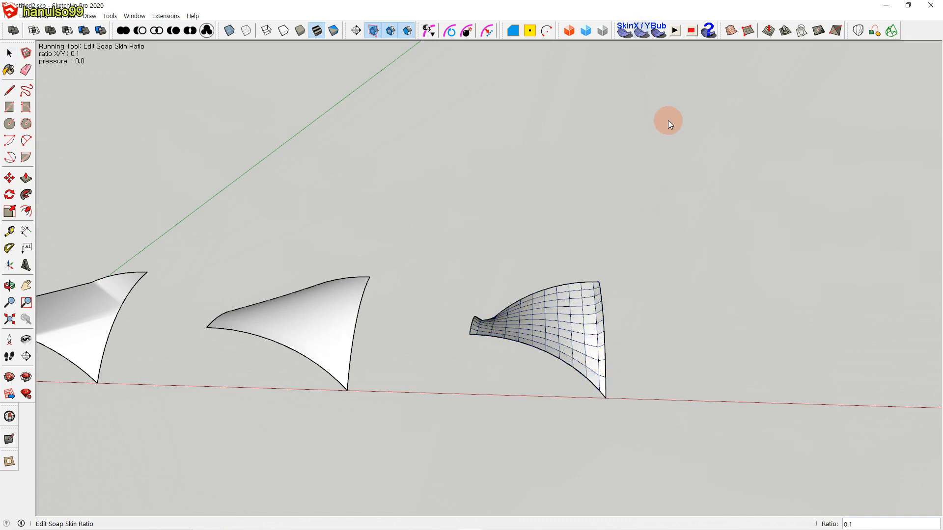
text(1.0)
key(Return)
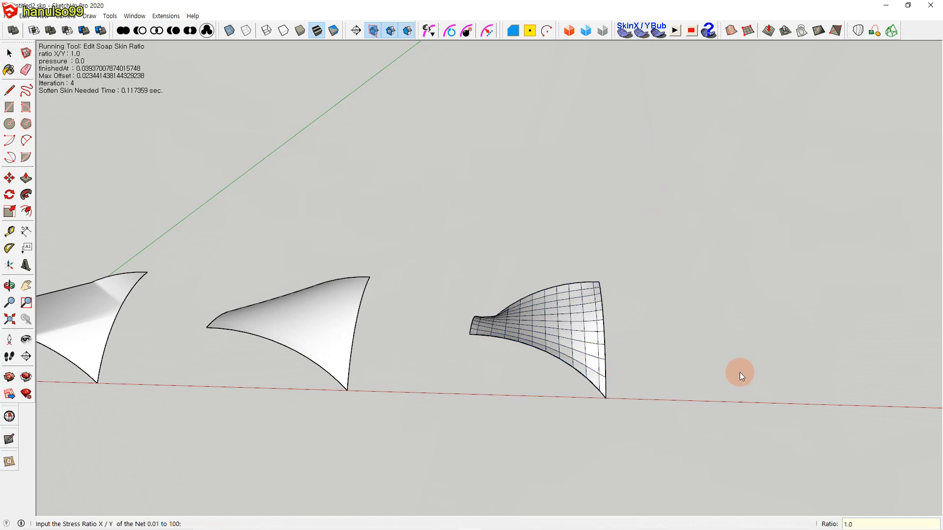
Apply a soap bubble pressure of 100 to the soap skin on the third loop.
click(585, 341)
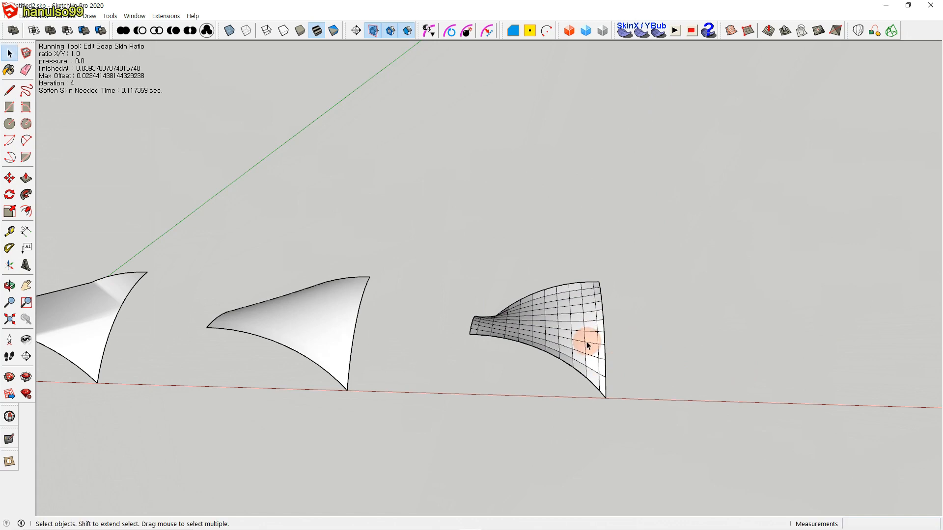
click(658, 35)
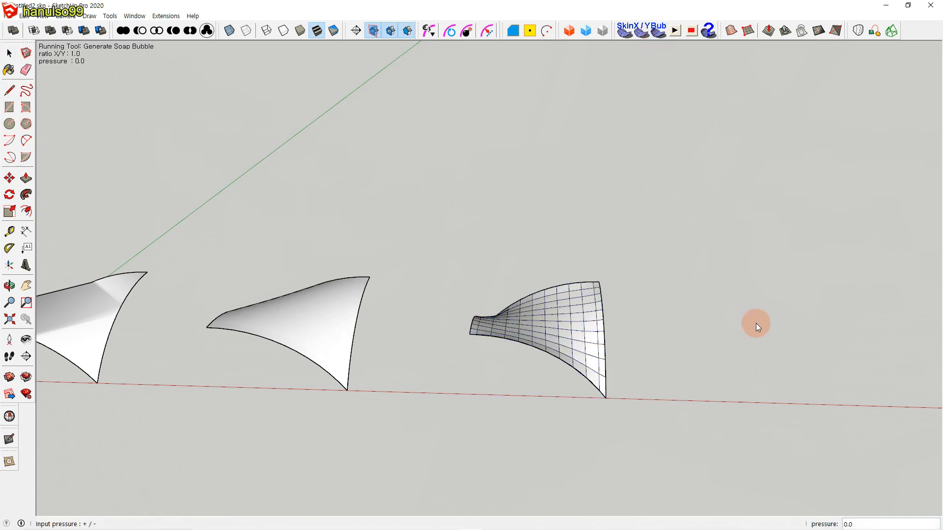
key(Return)
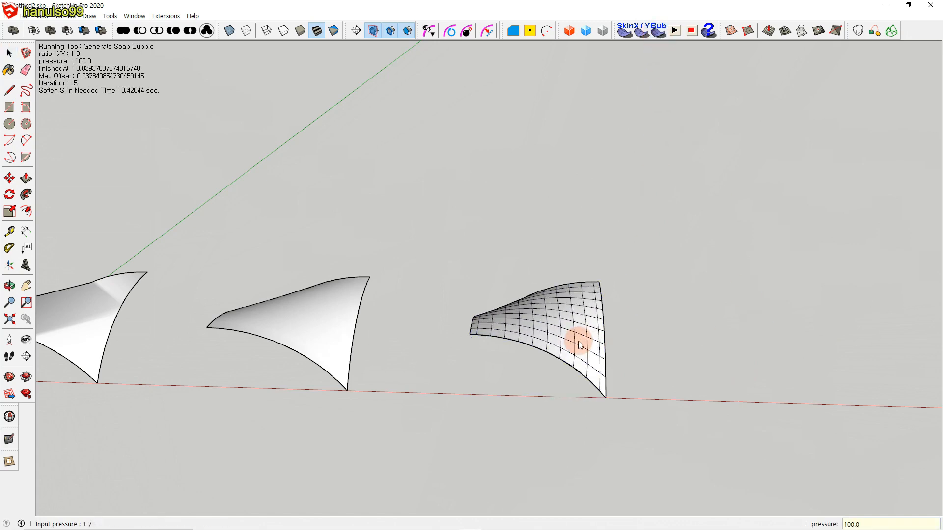
Set the pressurised soap skin's X/Y stress ratio to 0.1 and leave the ratio tool.
click(588, 346)
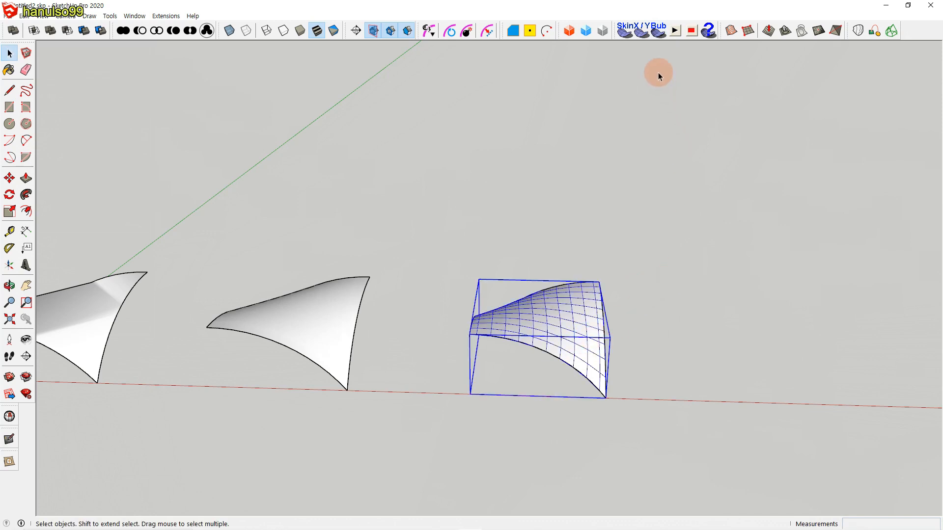
click(642, 32)
text(0.1)
key(Return)
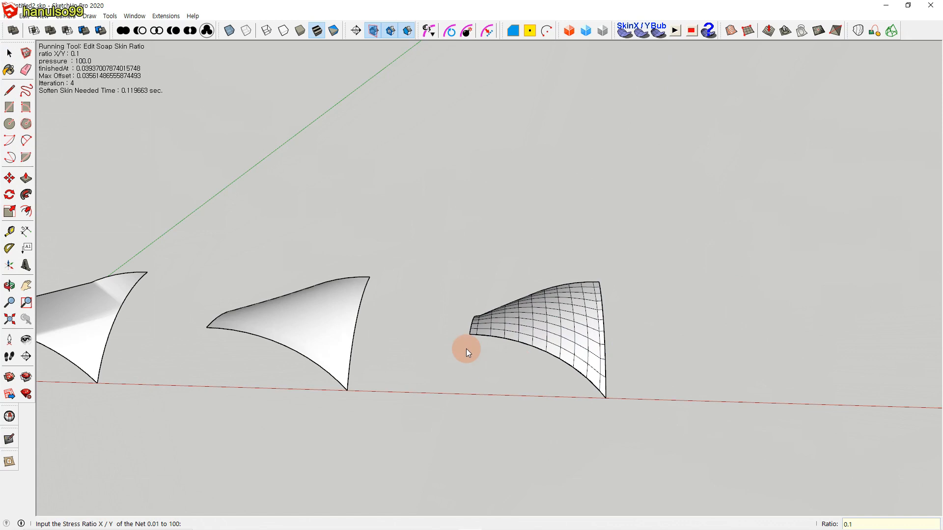
click(718, 292)
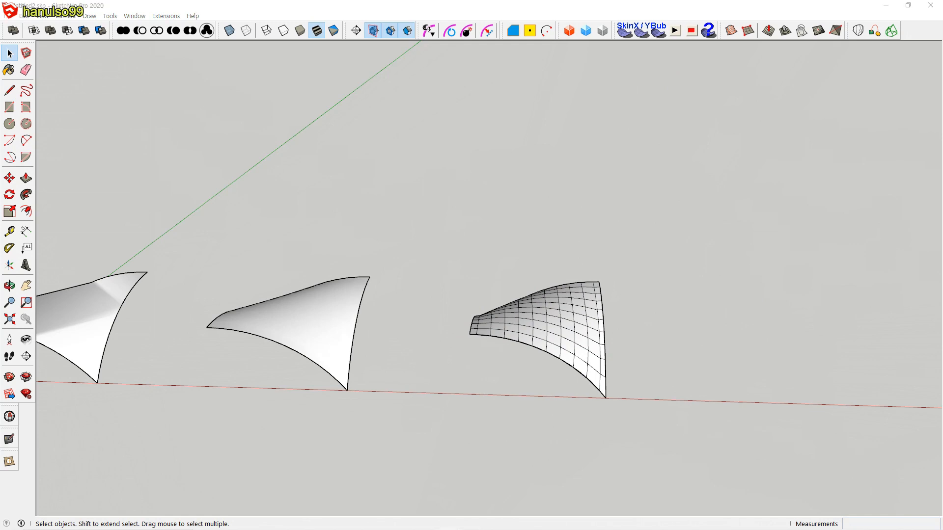
click(340, 335)
click(552, 334)
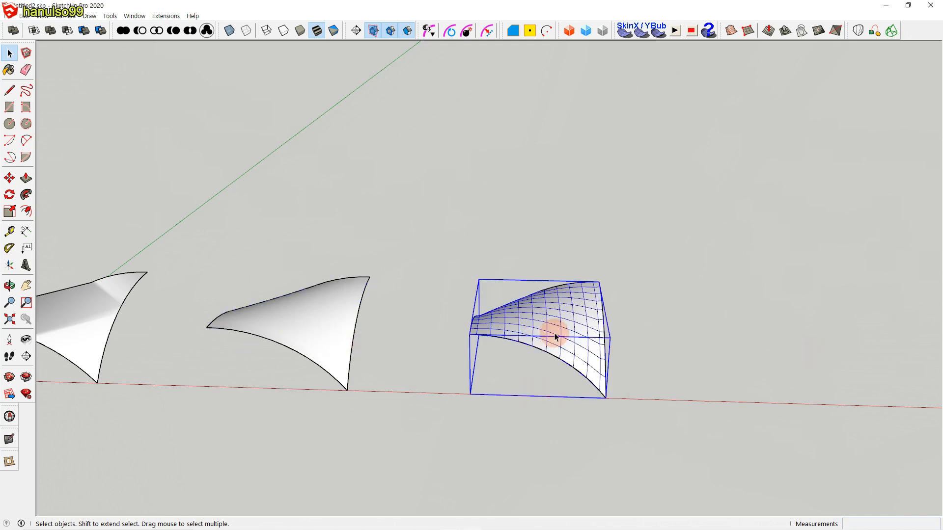
click(703, 340)
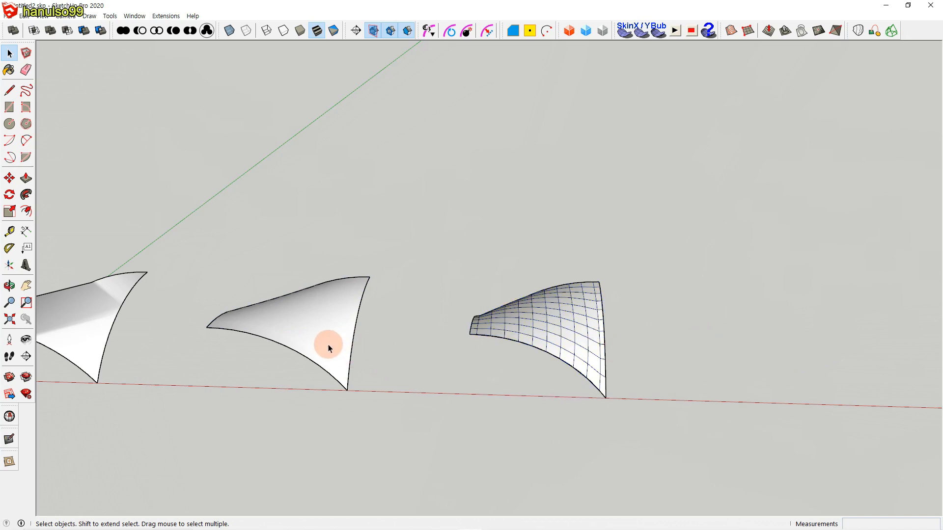
click(328, 344)
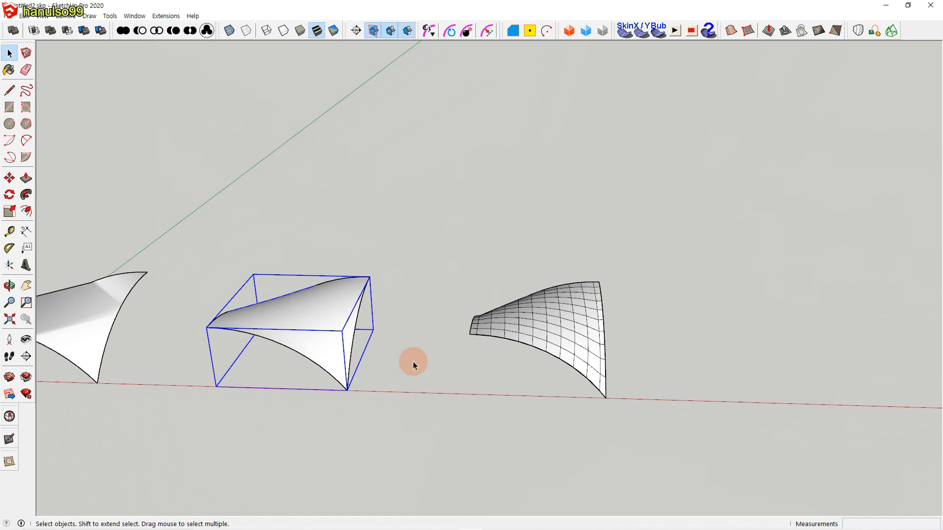
click(554, 332)
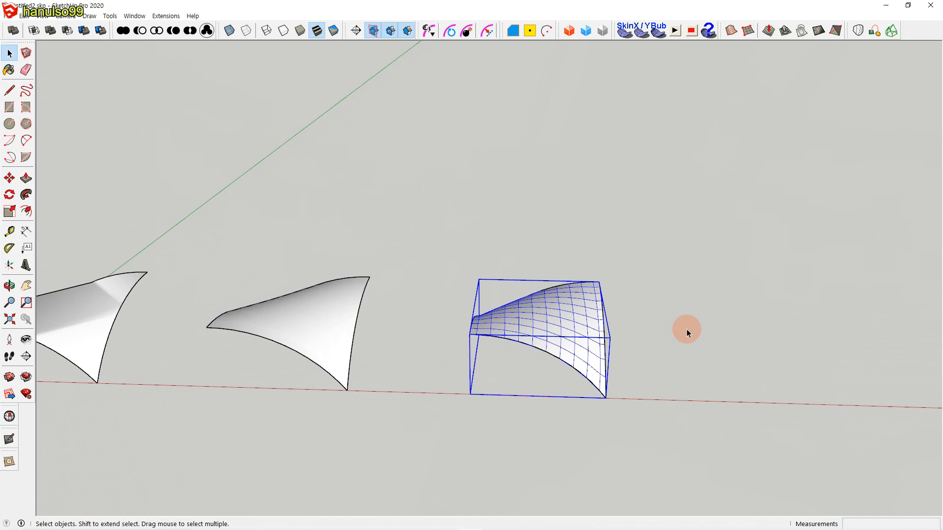
click(686, 329)
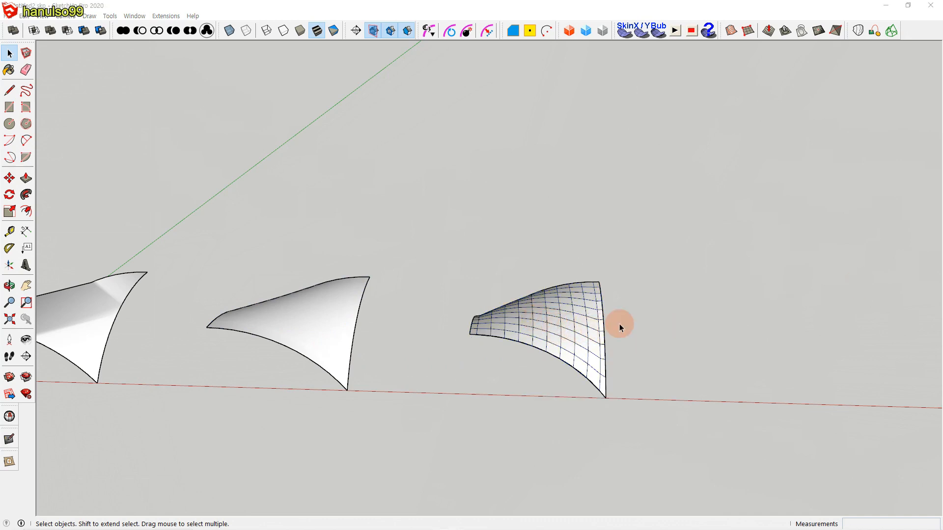
Open the entity info for the soap skin group on the third loop.
right_click(556, 317)
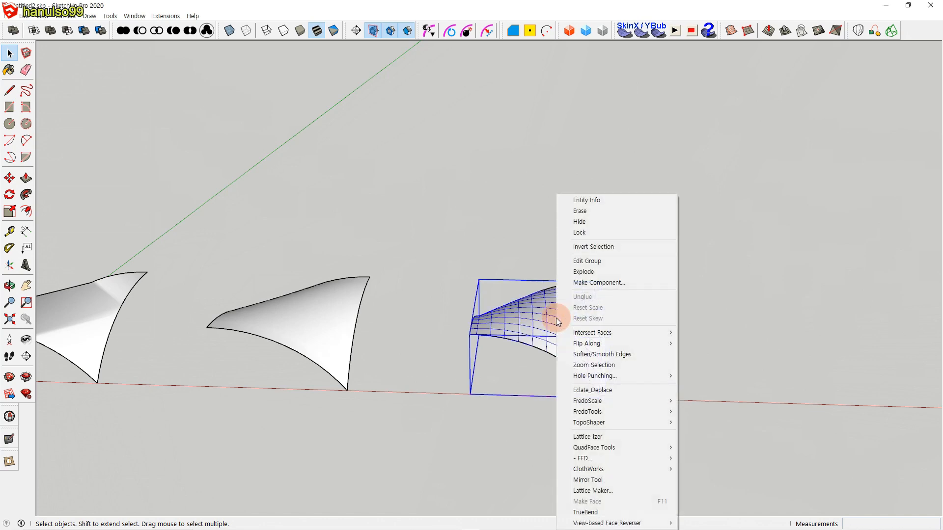
click(592, 201)
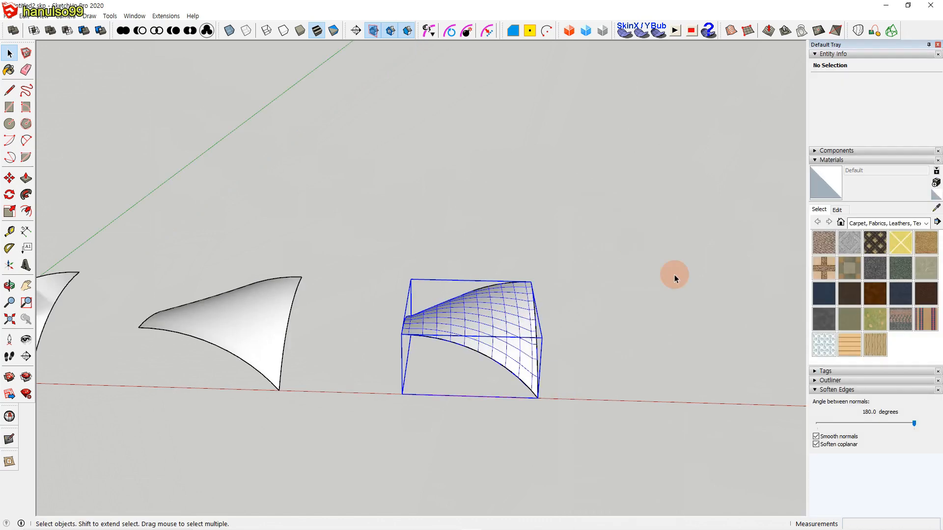
Soften the third loop's soap skin edges, including coplanar ones, and close the Default Tray.
click(819, 446)
click(819, 445)
click(638, 302)
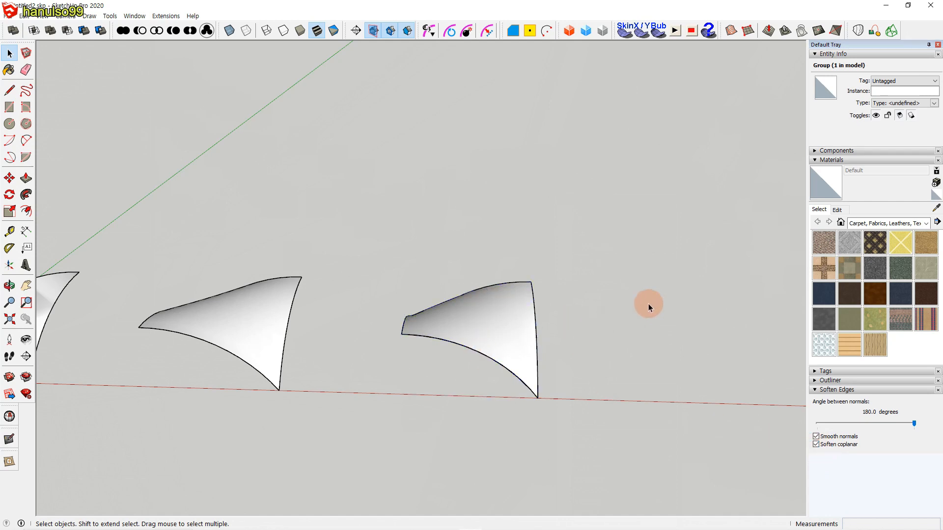
click(938, 45)
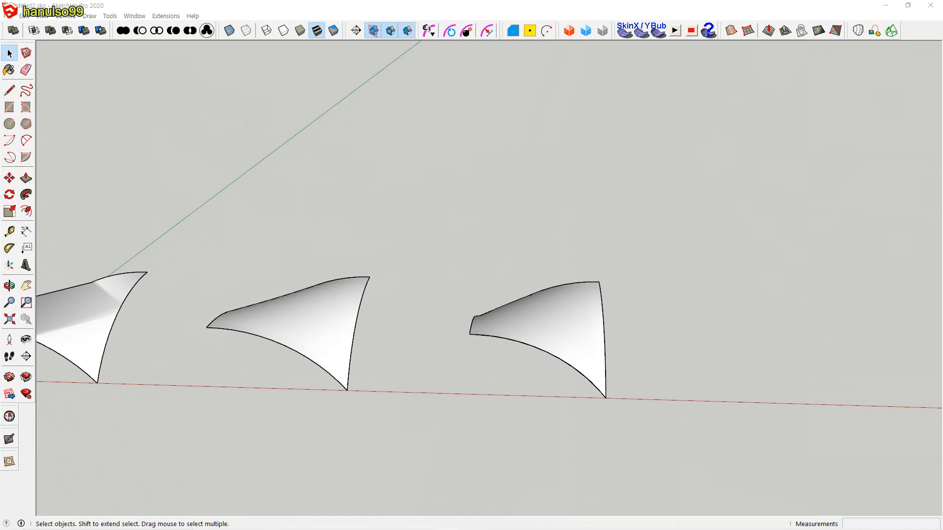
click(97, 309)
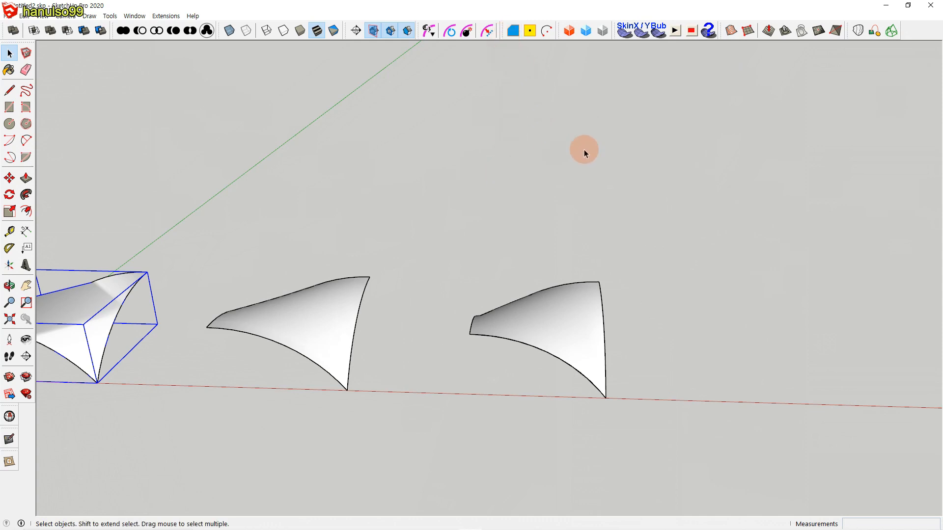
click(555, 190)
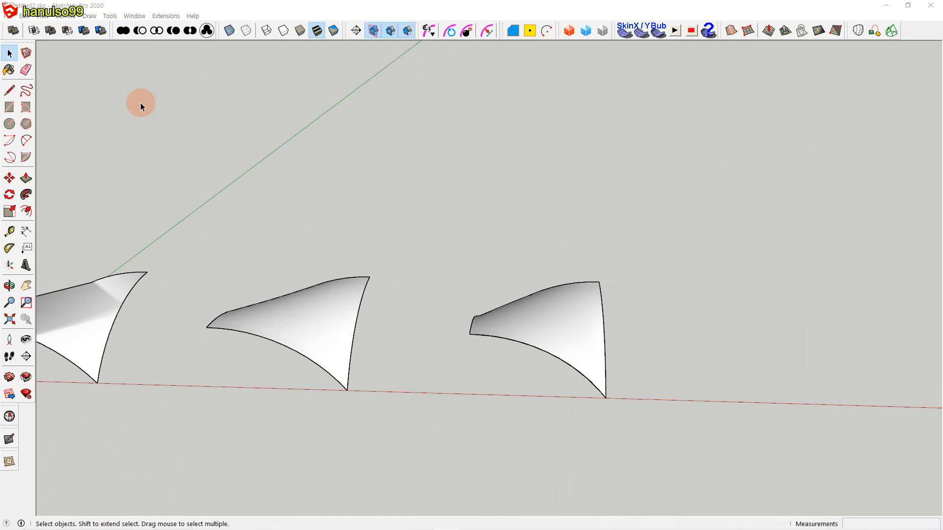
Import the floor plan drawing 강좌용2004.dwg from the material folder.
click(7, 15)
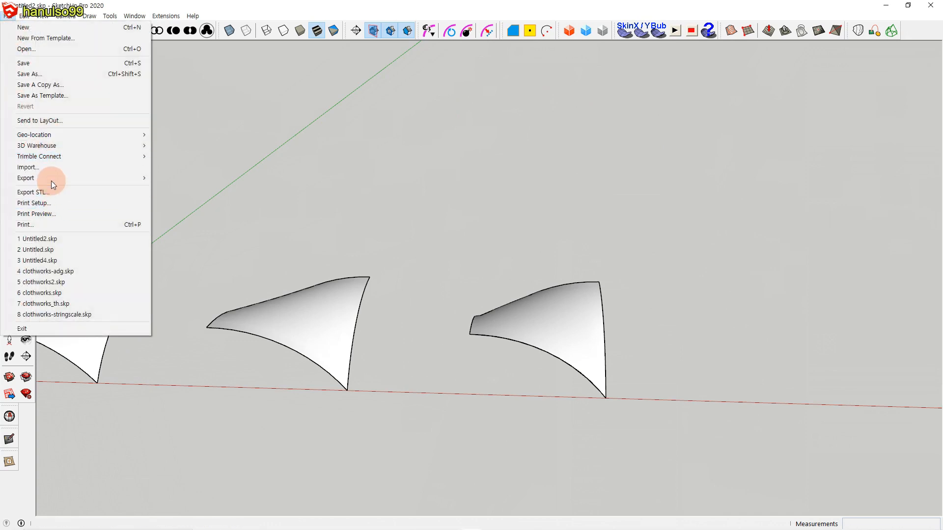
click(52, 171)
click(423, 301)
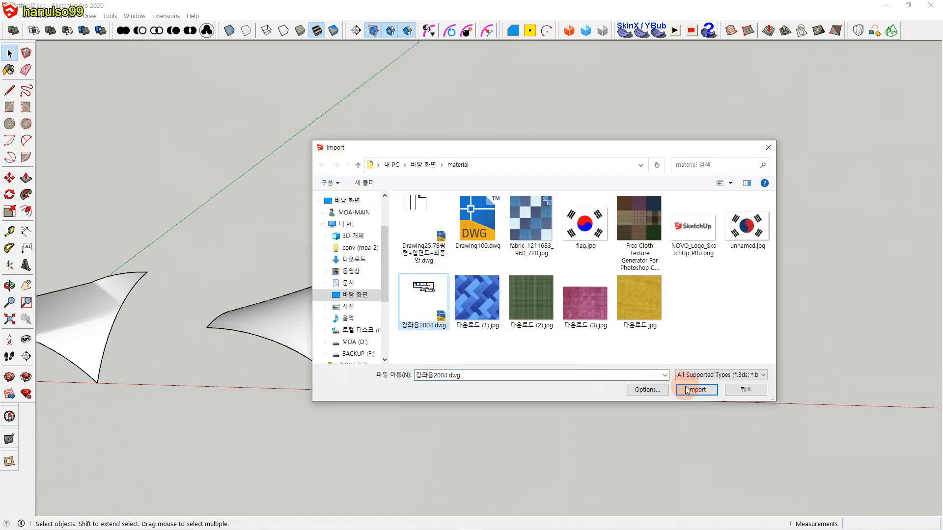
click(697, 390)
click(524, 344)
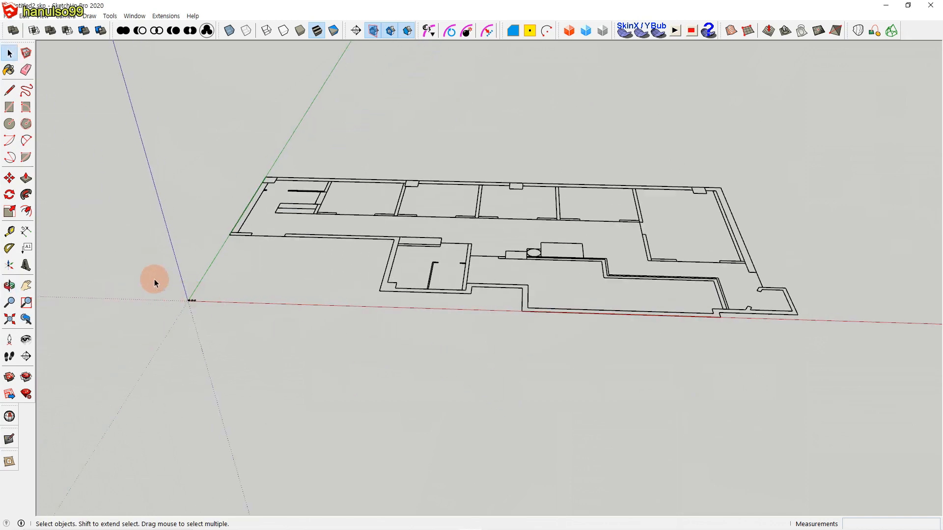
Explode the imported floor plan into loose edges.
drag(195, 131, 851, 383)
key(x)
scroll(635, 367, up, 2)
click(584, 326)
scroll(585, 326, down, 2)
scroll(585, 326, down, 1)
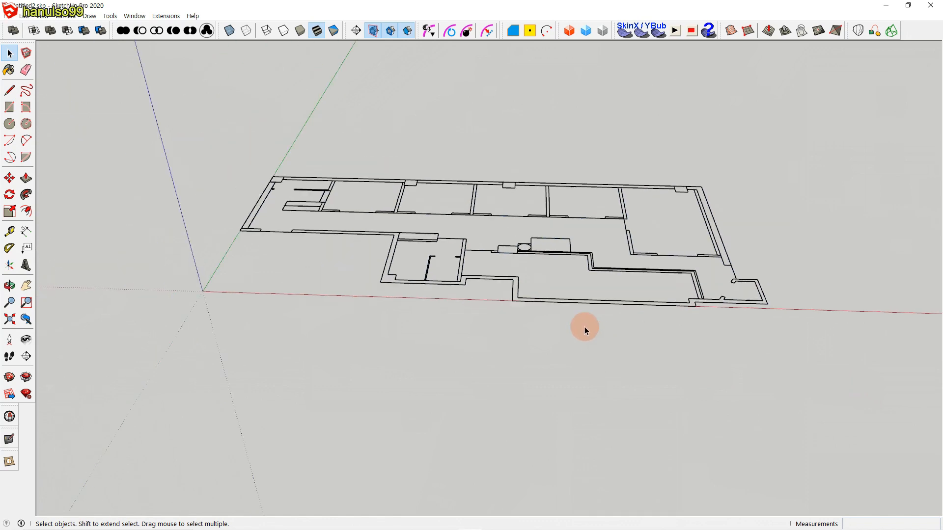
Generate a surface from all floor plan edges with Sandbox From Contours.
drag(216, 133, 838, 407)
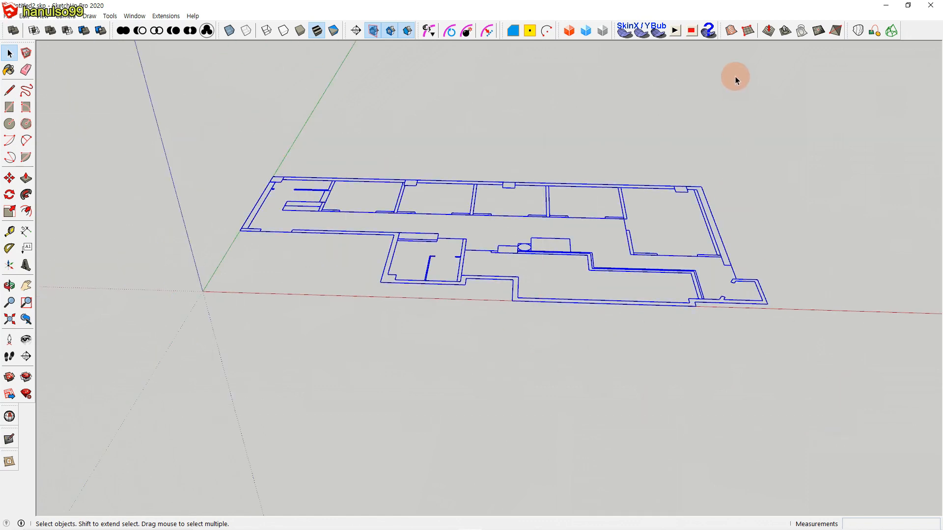
click(731, 31)
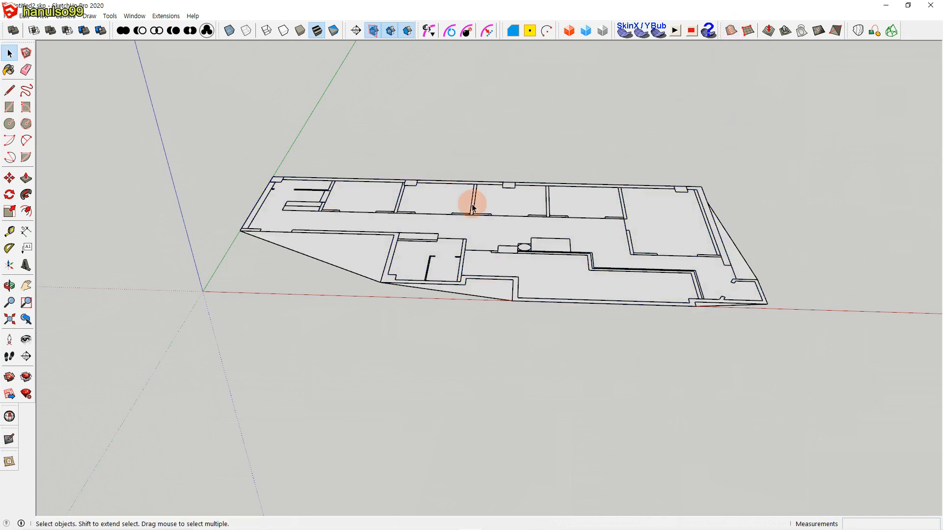
click(314, 190)
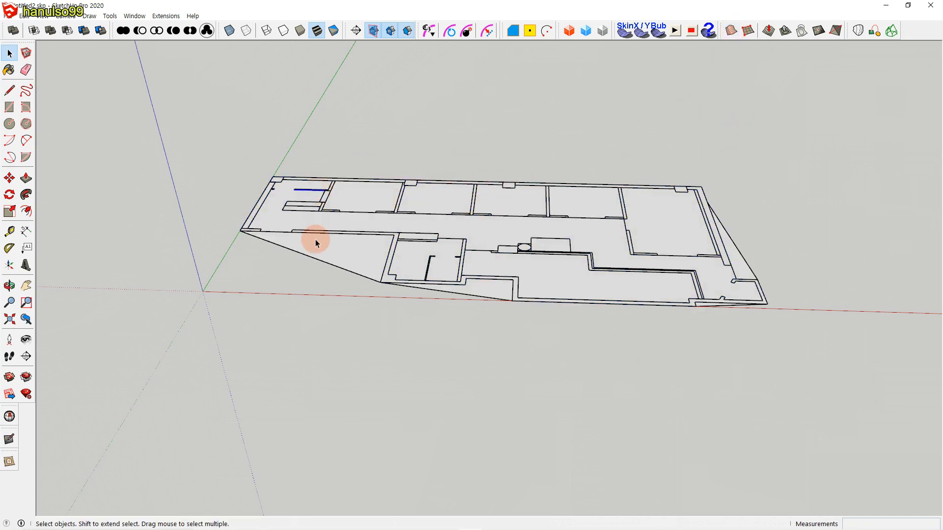
Show hidden geometry and examine the triangulation of the floor plan surface.
scroll(315, 240, up, 3)
click(43, 16)
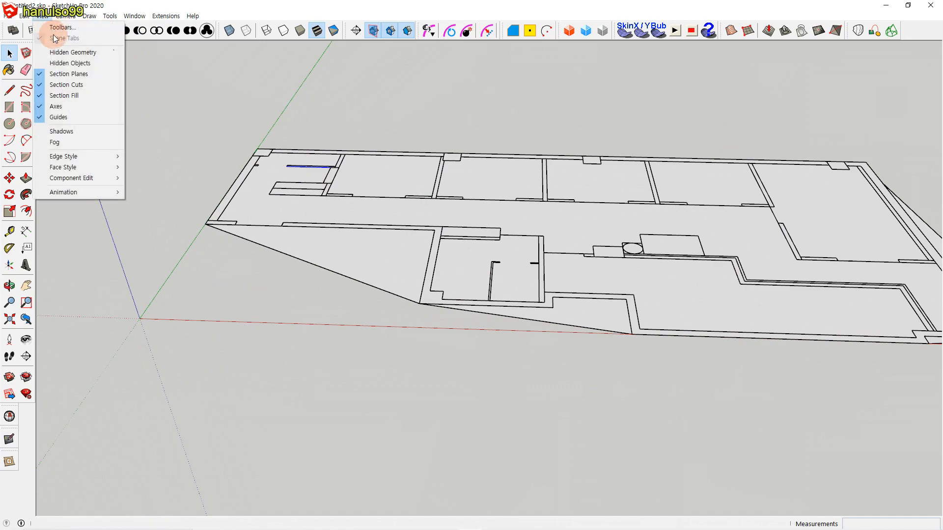
click(63, 52)
scroll(388, 295, up, 5)
middle_drag(372, 257, 412, 206)
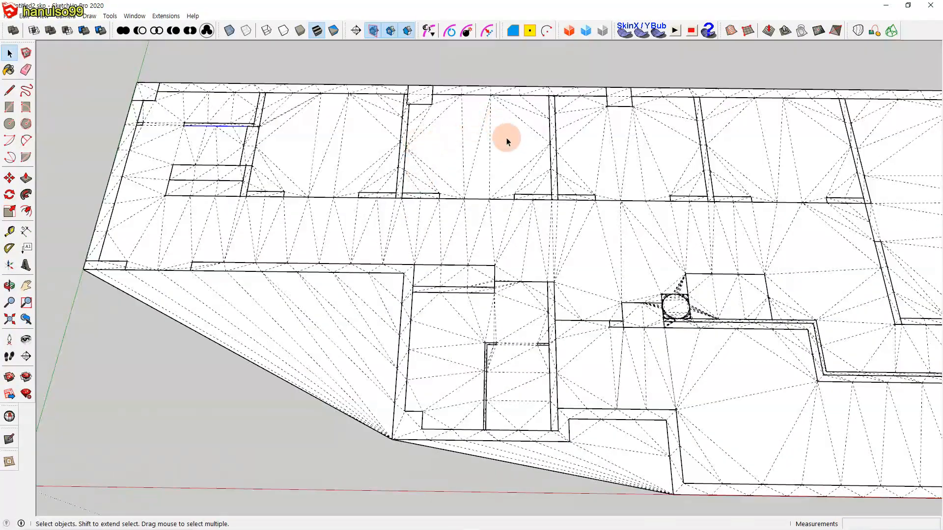
scroll(523, 178, down, 5)
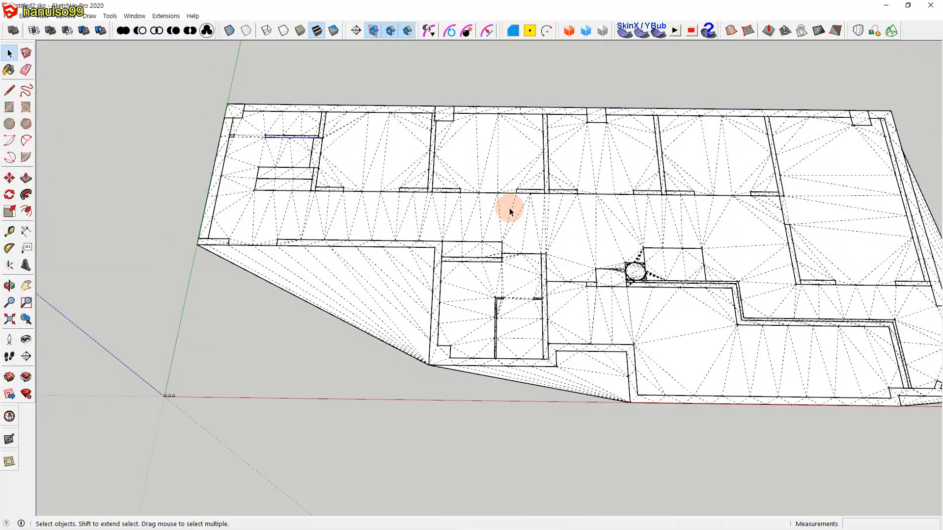
scroll(507, 206, up, 4)
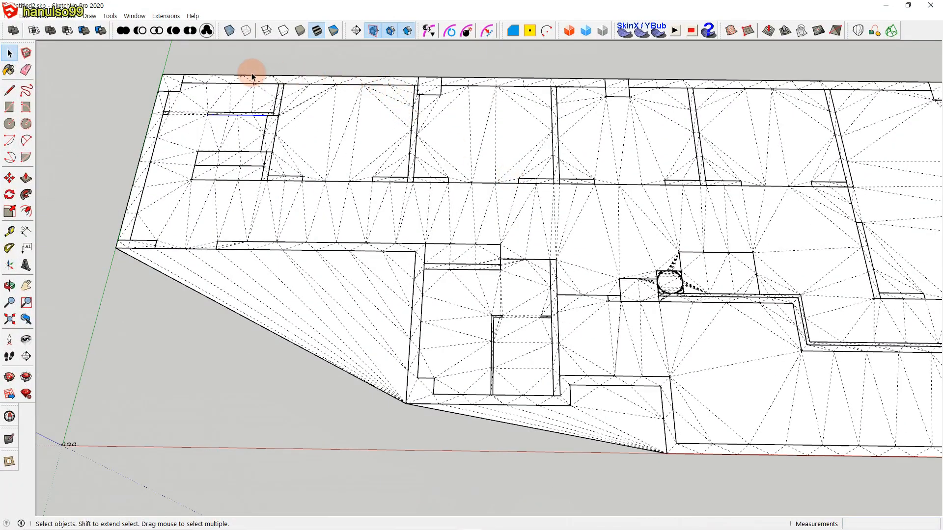
Explode the floor plan surface group and turn off the display of hidden geometry.
scroll(262, 77, up, 2)
triple_click(259, 79)
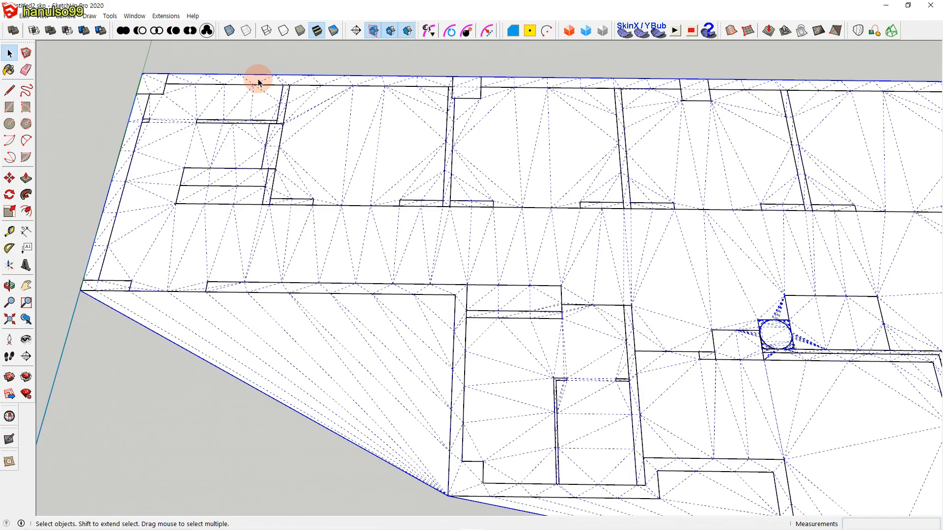
key(x)
scroll(282, 157, down, 2)
click(309, 71)
scroll(252, 123, up, 2)
click(43, 15)
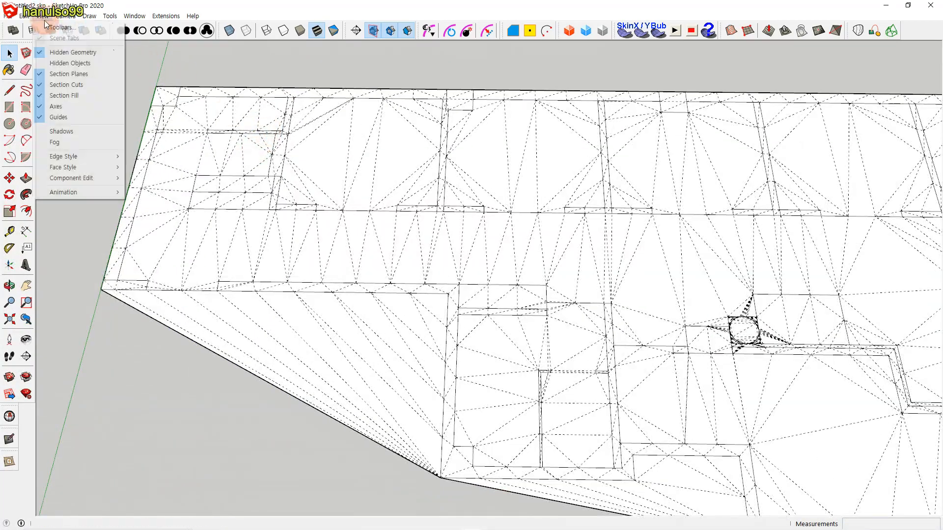
click(62, 51)
Try to Push/Pull the wall face along the rear edge of the floor plan.
key(p)
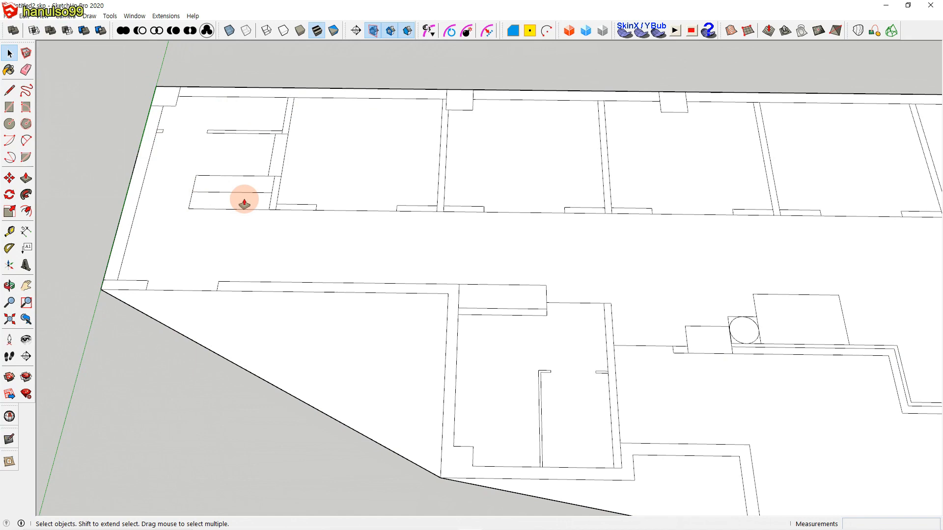
key(space)
click(283, 97)
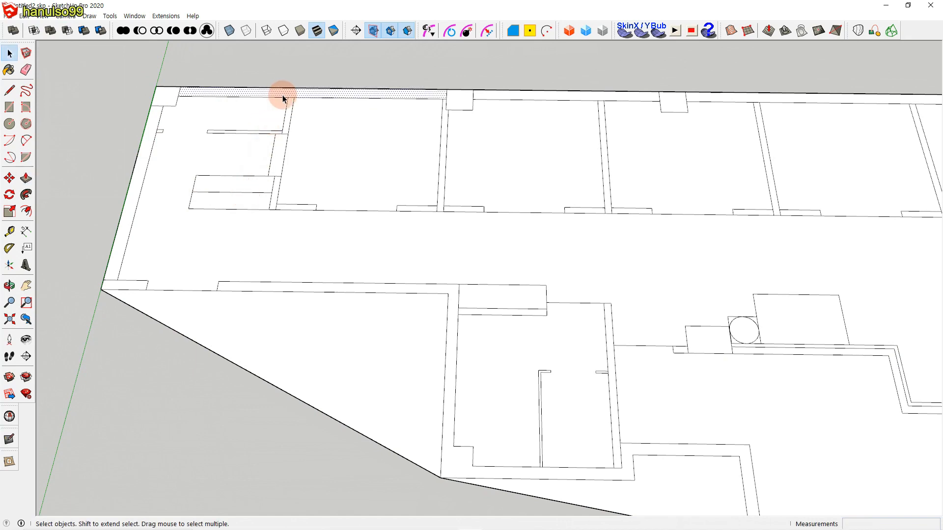
key(p)
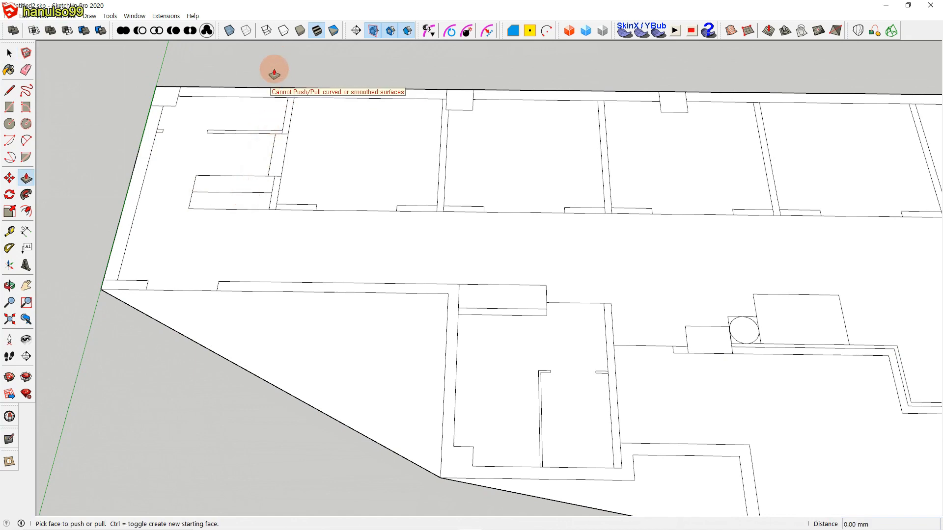
key(space)
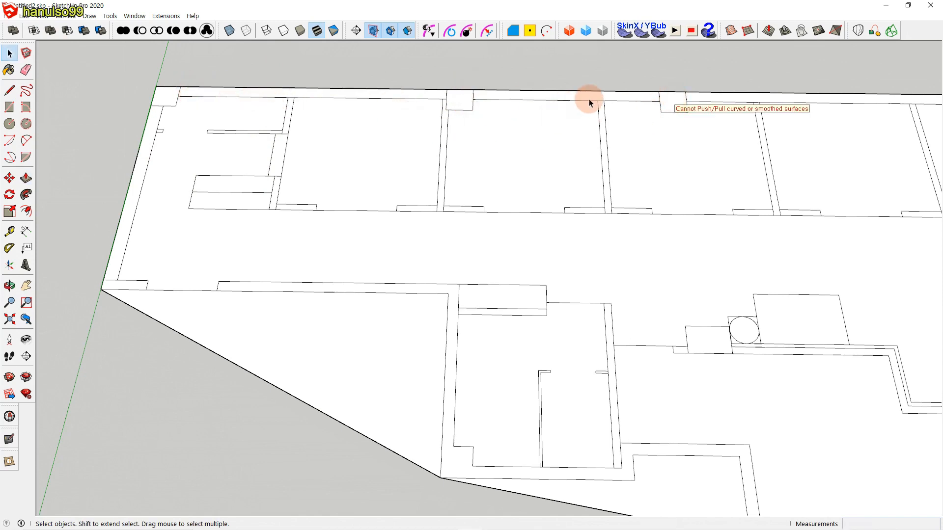
Delete the large triangular excess face outside the plan's front wall and erase its diagonal edge.
scroll(611, 185, down, 4)
click(414, 305)
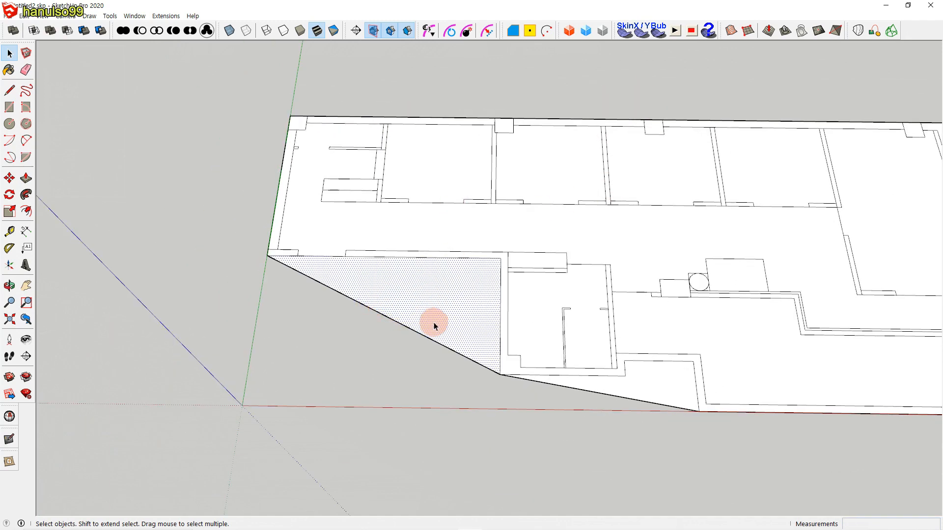
key(Delete)
key(e)
drag(406, 342, 420, 319)
key(space)
Delete the narrow excess face beside the plan's front recess together with its outer diagonal edge.
scroll(461, 375, down, 1)
shift+middle_drag(456, 410, 305, 379)
click(487, 342)
key(Delete)
click(494, 362)
key(Delete)
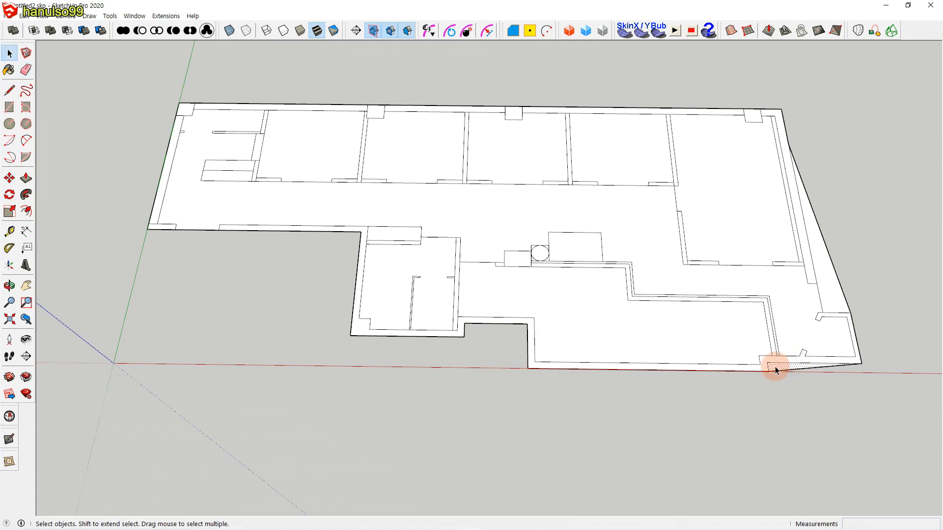
Remove the remaining sliver faces and diagonal edges at the floor plan's front corner and far side wall.
key(e)
drag(780, 378, 786, 366)
key(space)
click(830, 300)
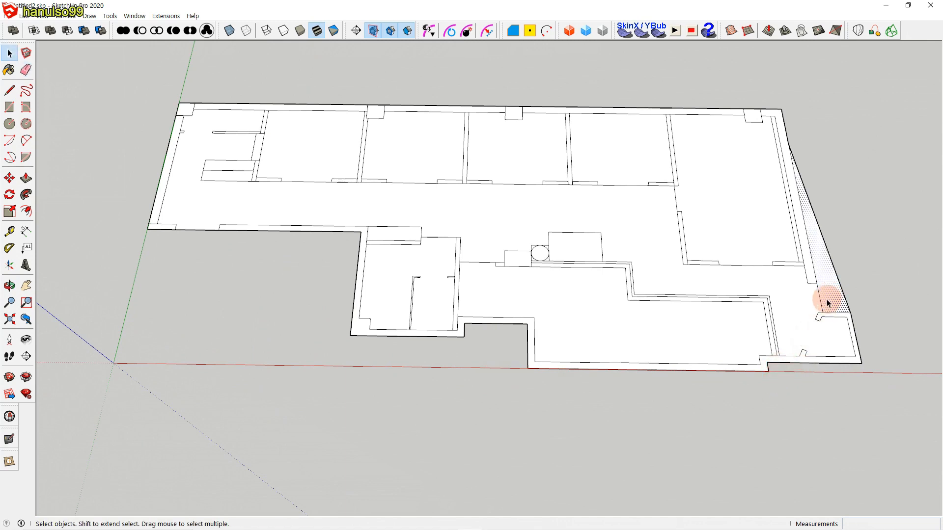
key(Delete)
key(e)
drag(838, 295, 860, 278)
key(space)
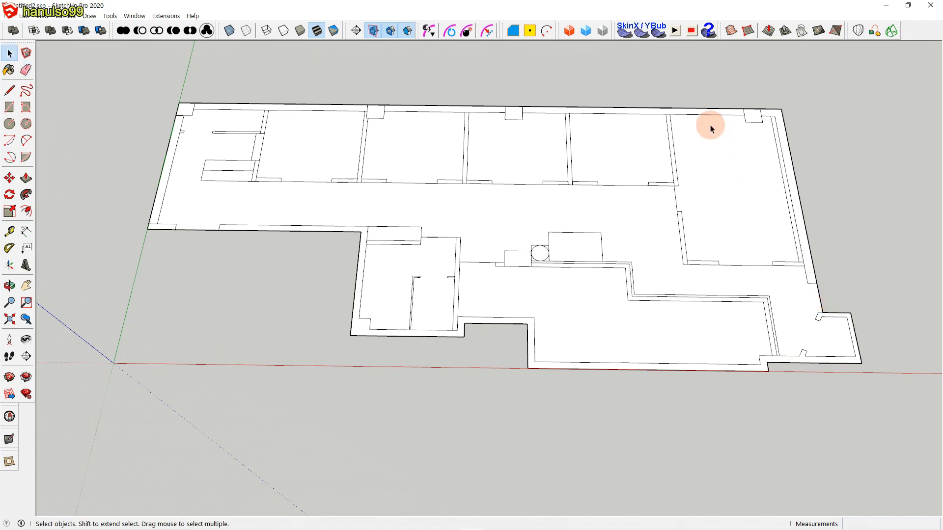
Try again to Push/Pull a wall face on the trimmed floor plan.
click(667, 113)
key(p)
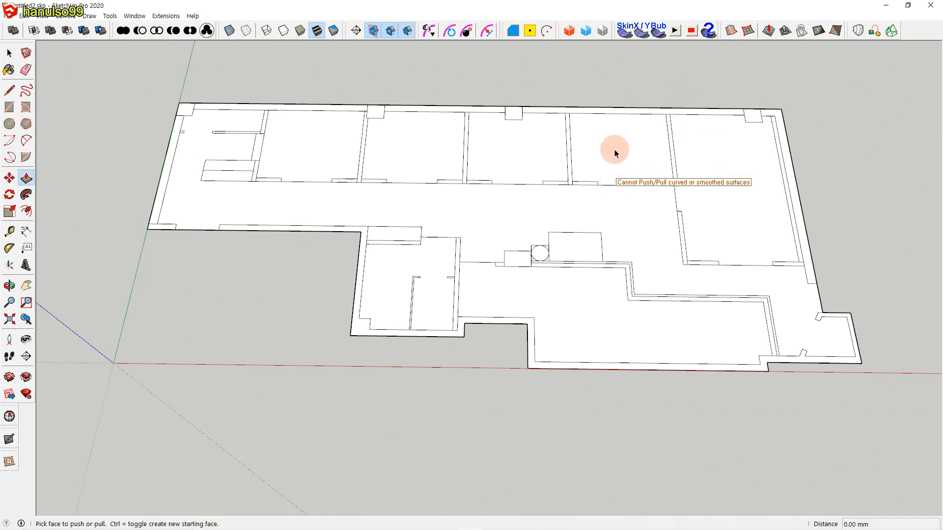
key(space)
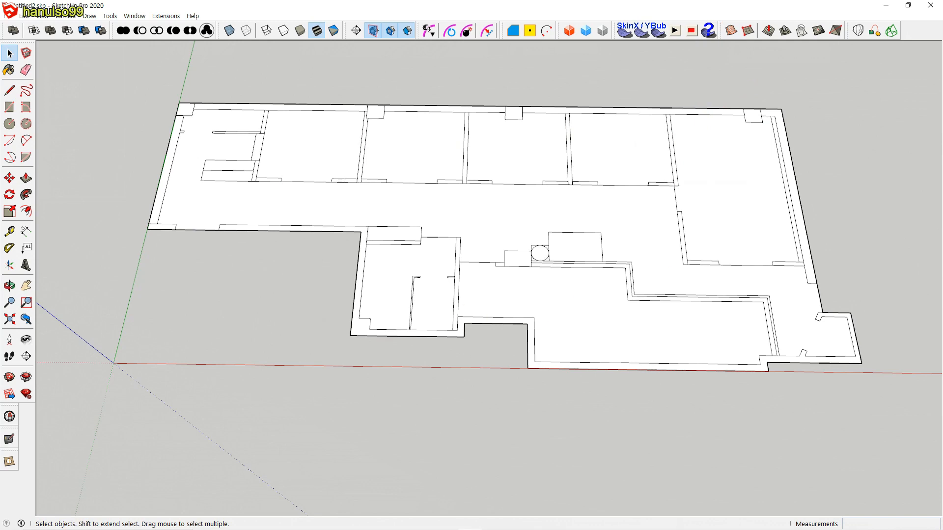
Clear the floor plan from the model while keeping the three skinned loops at the origin.
scroll(480, 333, down, 3)
drag(238, 156, 762, 436)
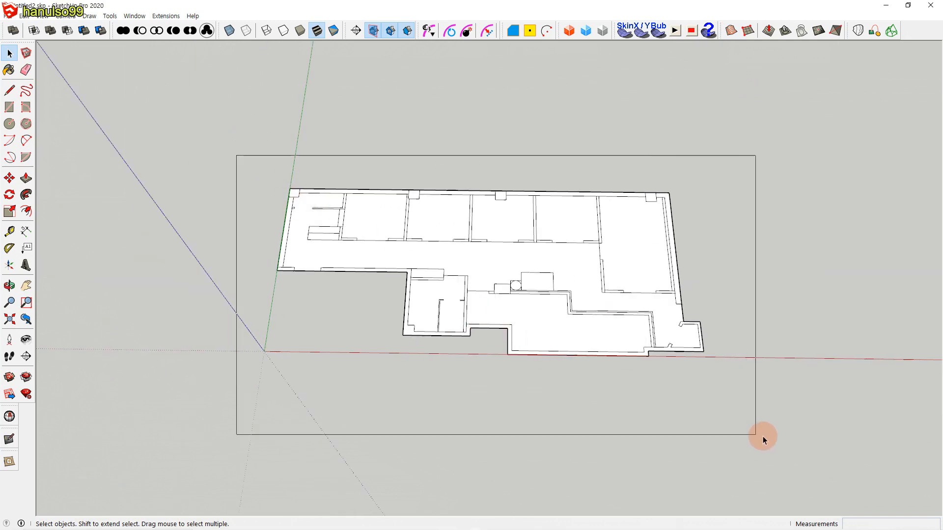
key(Delete)
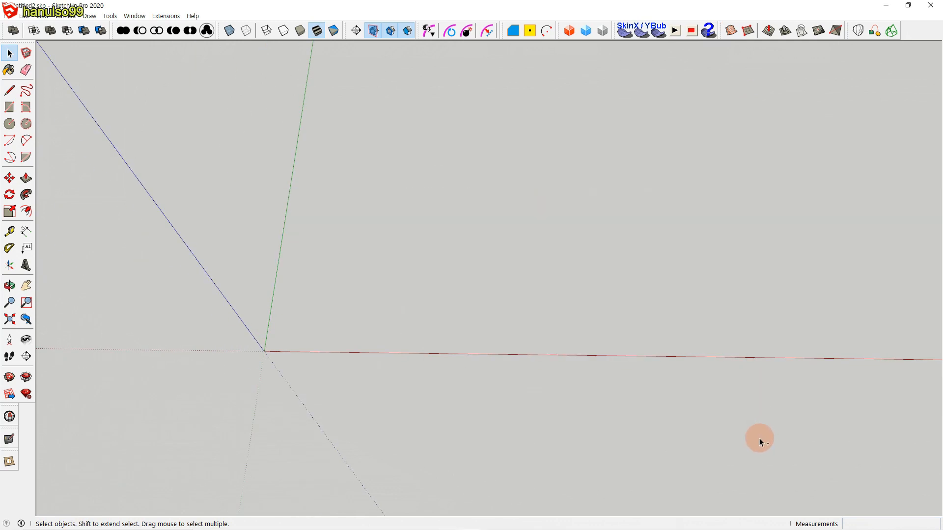
key(ctrl+z)
scroll(217, 364, up, 3)
shift+middle_drag(322, 360, 432, 365)
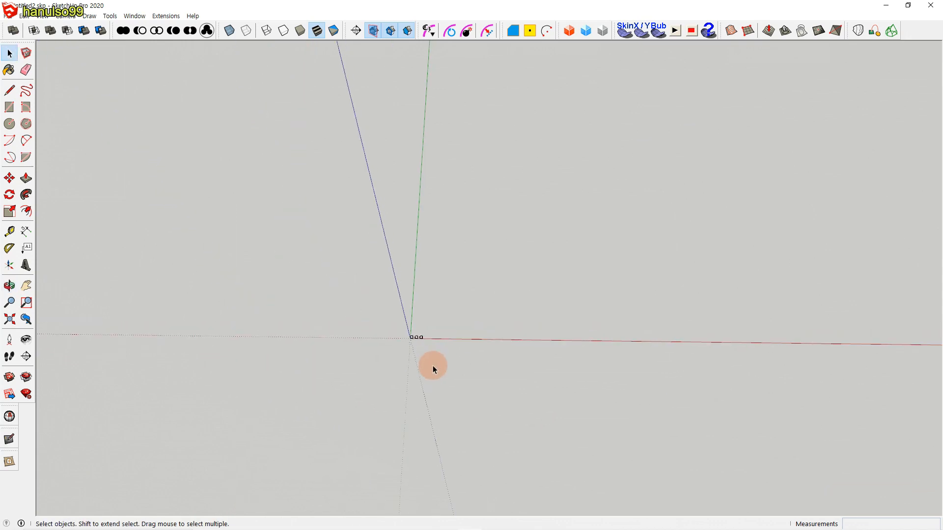
scroll(410, 334, up, 6)
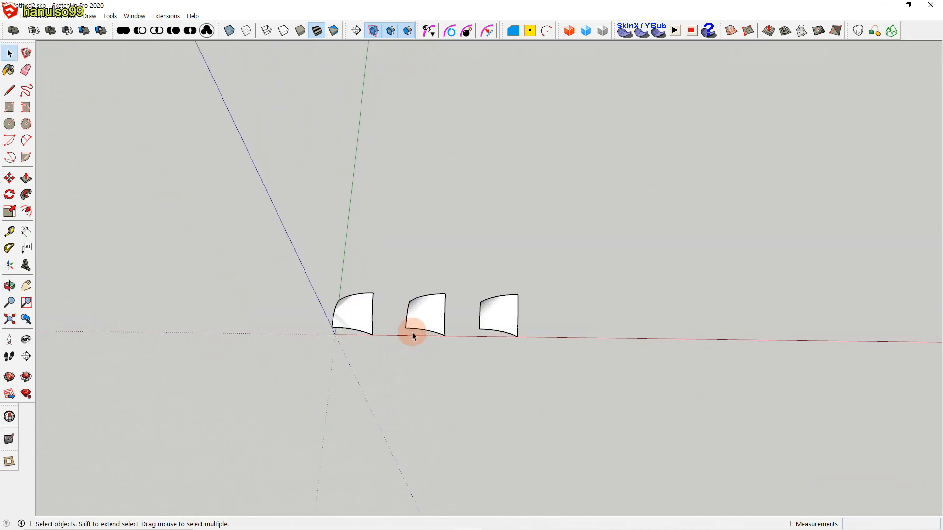
scroll(412, 332, up, 4)
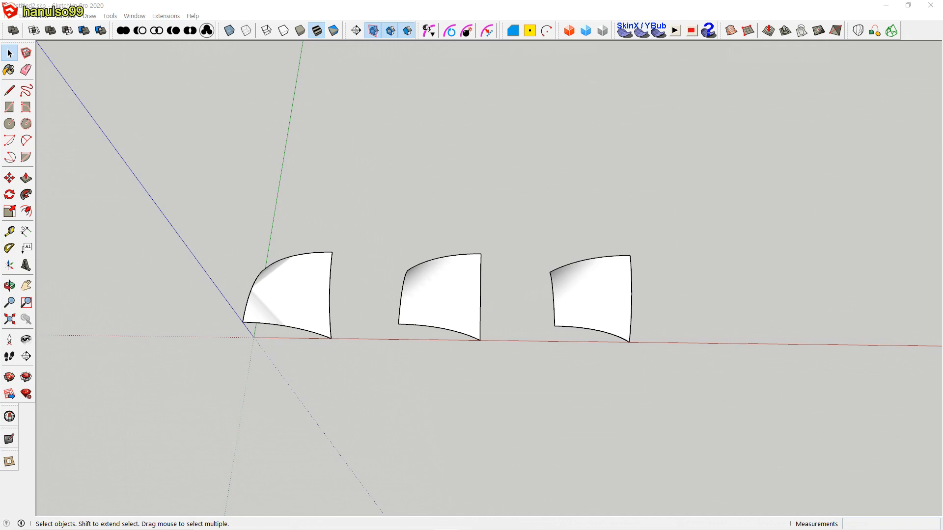
Draw a circle on the ground beside the third skinned loop, centred near the red axis.
scroll(726, 316, down, 3)
shift+middle_drag(659, 303, 482, 270)
scroll(532, 296, down, 1)
shift+middle_drag(532, 297, 454, 284)
key(c)
click(515, 289)
click(575, 291)
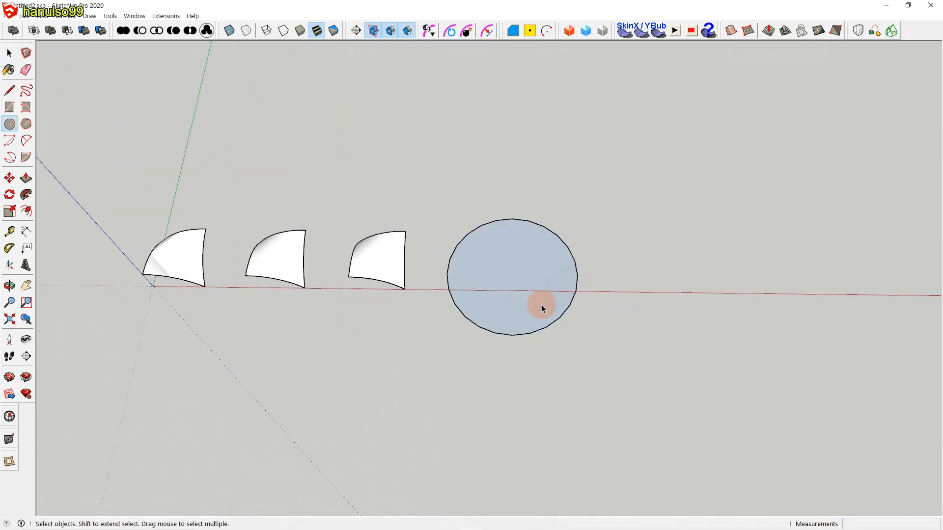
Delete the circle's face and convert its remaining outline to a polygon.
scroll(541, 305, up, 1)
key(space)
click(537, 280)
key(Delete)
drag(400, 160, 624, 400)
right_click(588, 297)
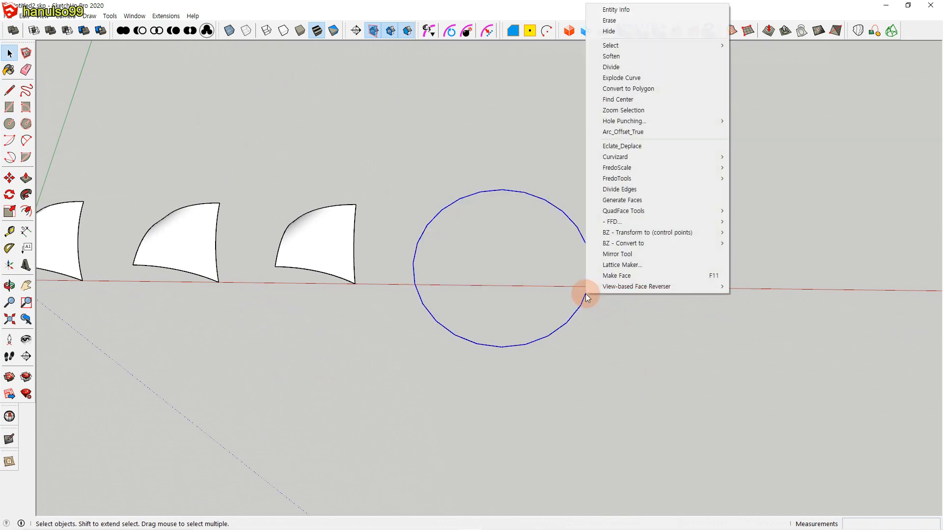
click(643, 88)
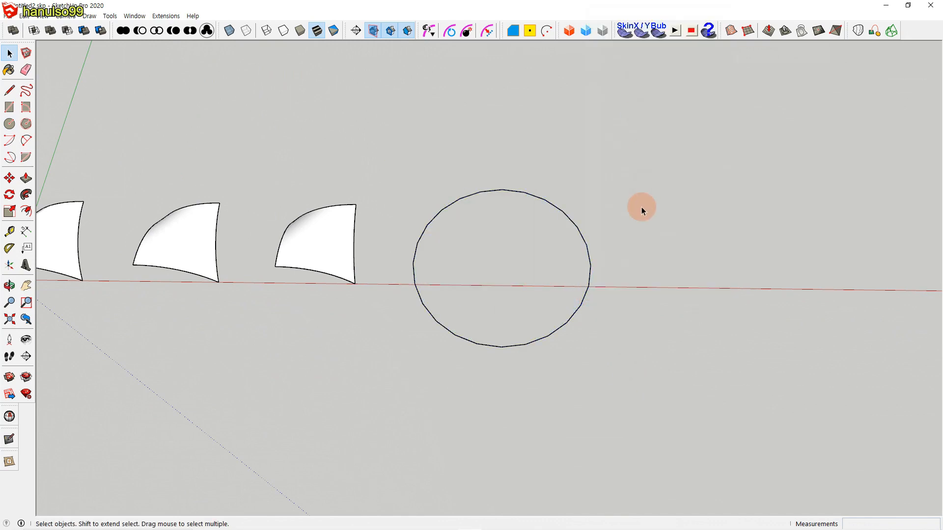
Erase one segment of the circular outline beside the third skinned loop.
scroll(614, 246, up, 3)
key(e)
click(561, 231)
key(space)
Try to generate a soap skin from the open circular outline.
scroll(596, 265, down, 2)
click(519, 367)
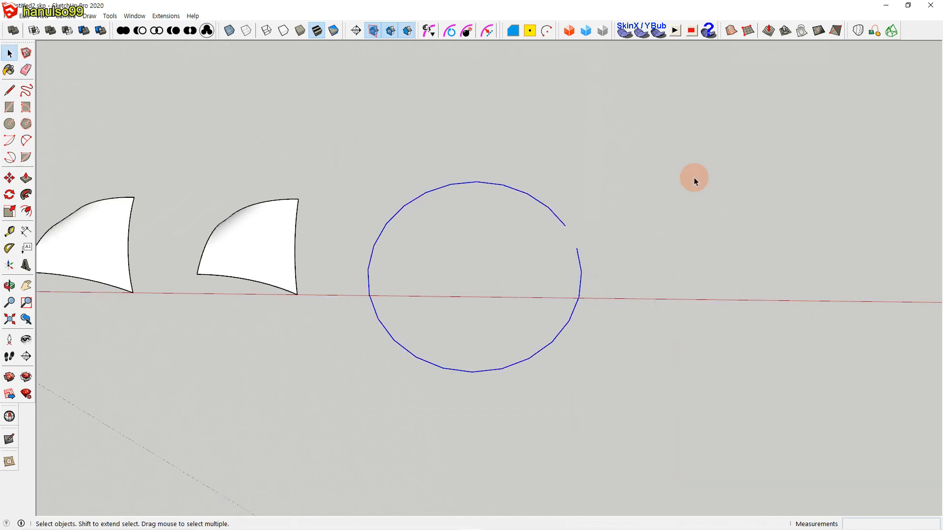
click(624, 33)
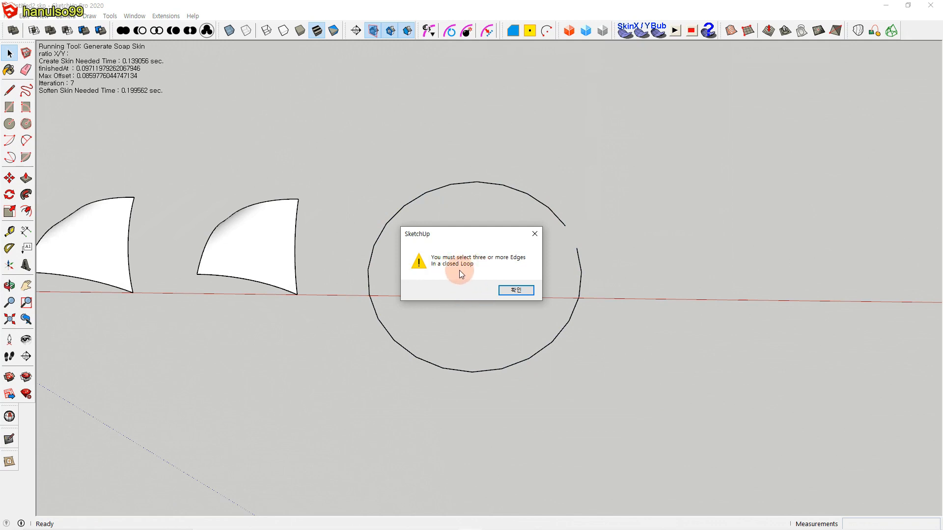
click(513, 290)
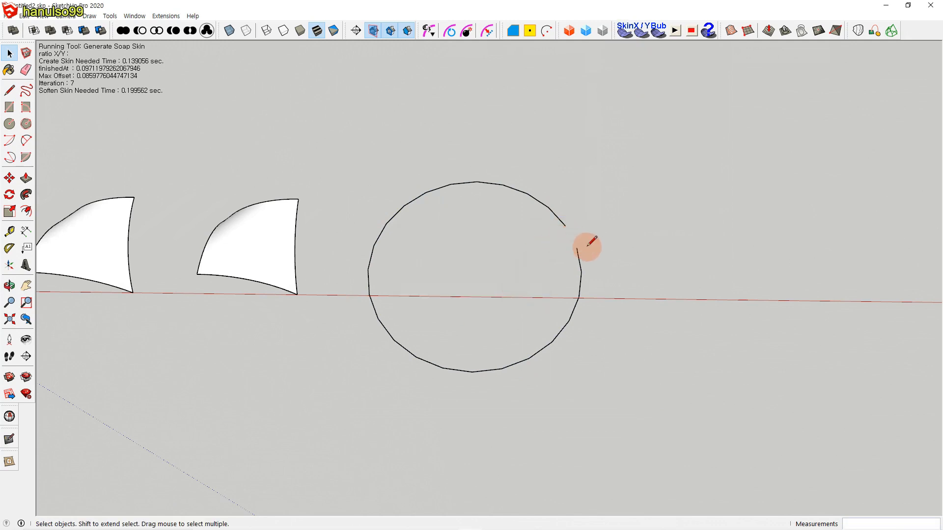
Close the gap in the circular outline with a line joining its two open endpoints.
key(l)
click(565, 226)
click(577, 248)
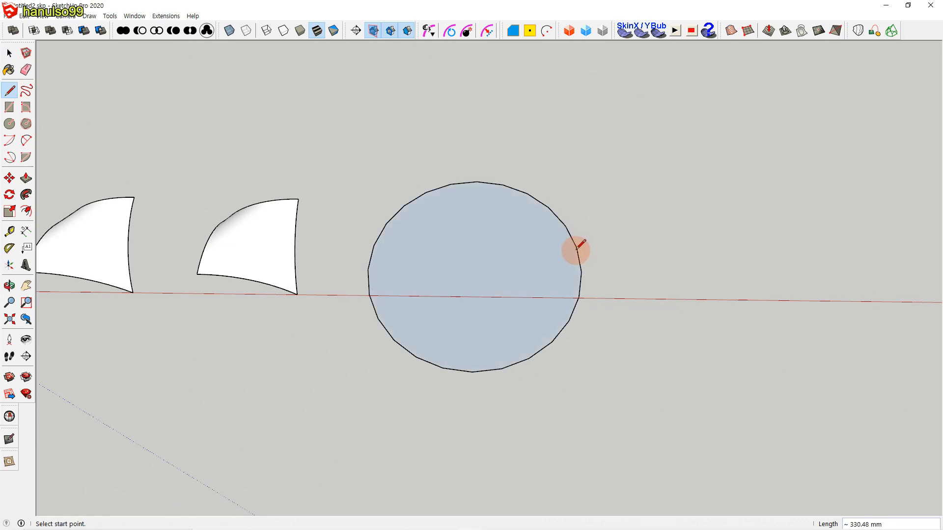
key(space)
click(500, 258)
Draw a rectangle on the ground beyond the circle, starting at the red axis, and Push/Pull it up into a box.
scroll(526, 271, down, 3)
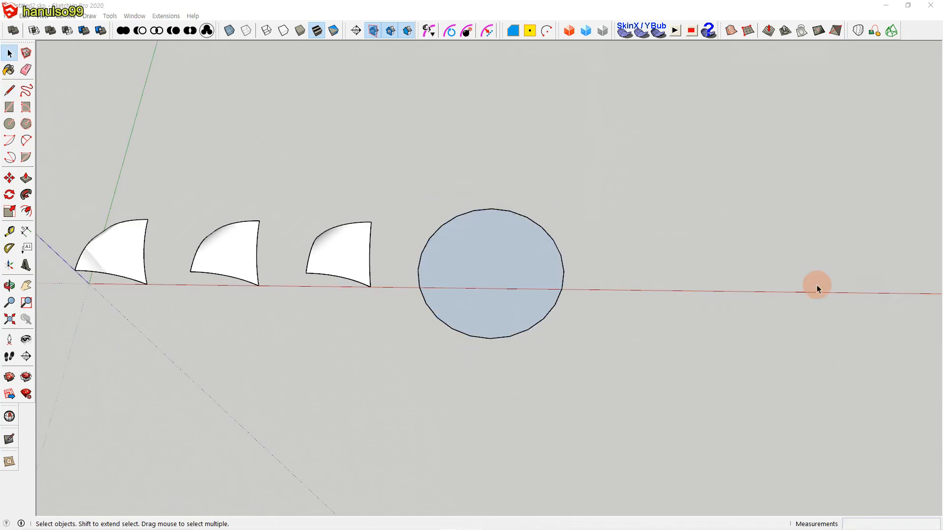
scroll(656, 299, down, 3)
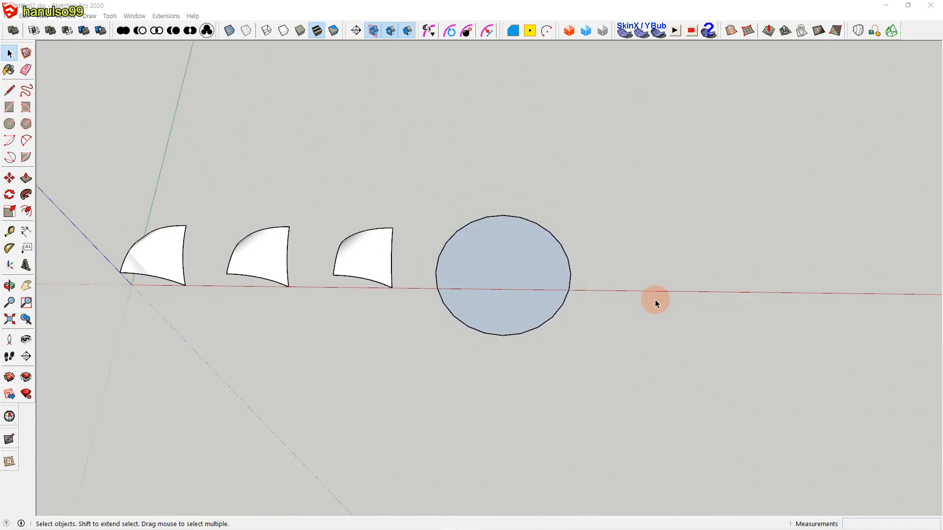
shift+middle_drag(732, 326, 535, 318)
key(r)
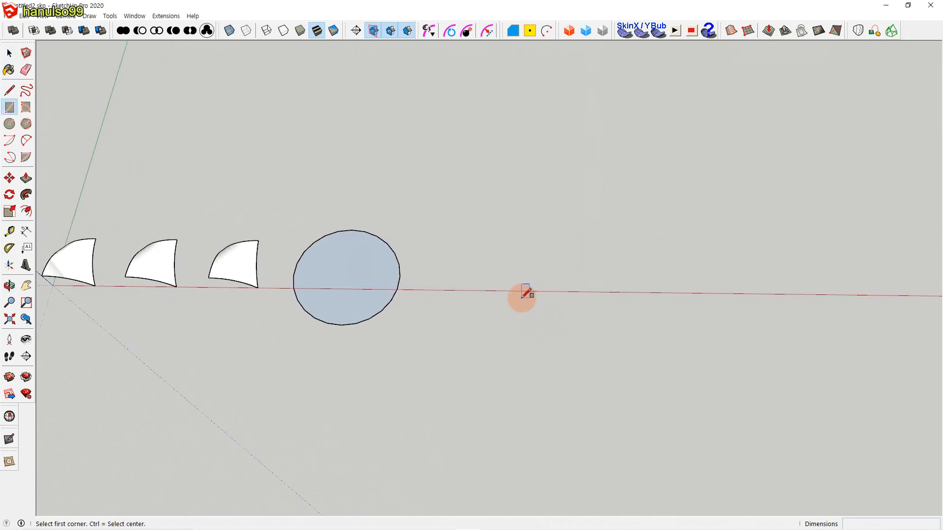
click(522, 297)
click(671, 214)
key(space)
key(p)
drag(619, 263, 624, 196)
key(space)
Delete the box's front, top, bottom and back faces one at a time.
middle_drag(621, 282, 582, 324)
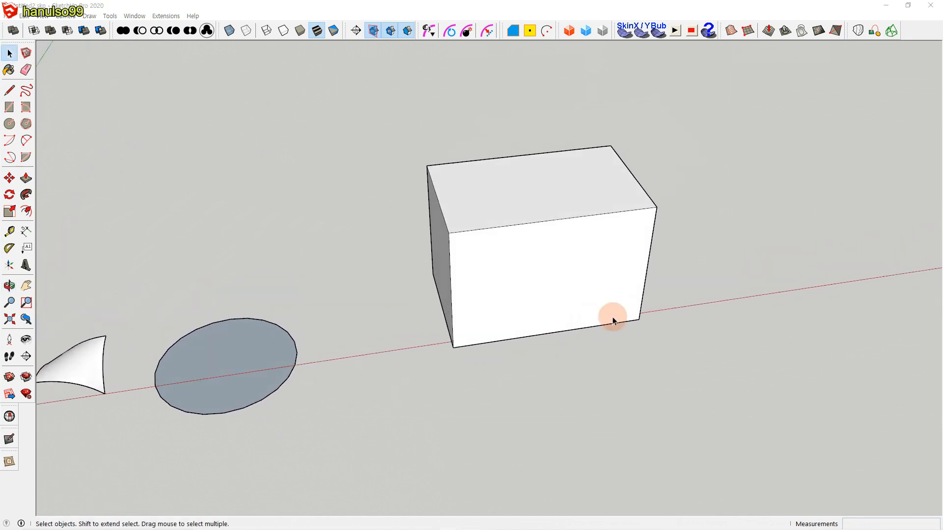
click(540, 186)
click(565, 275)
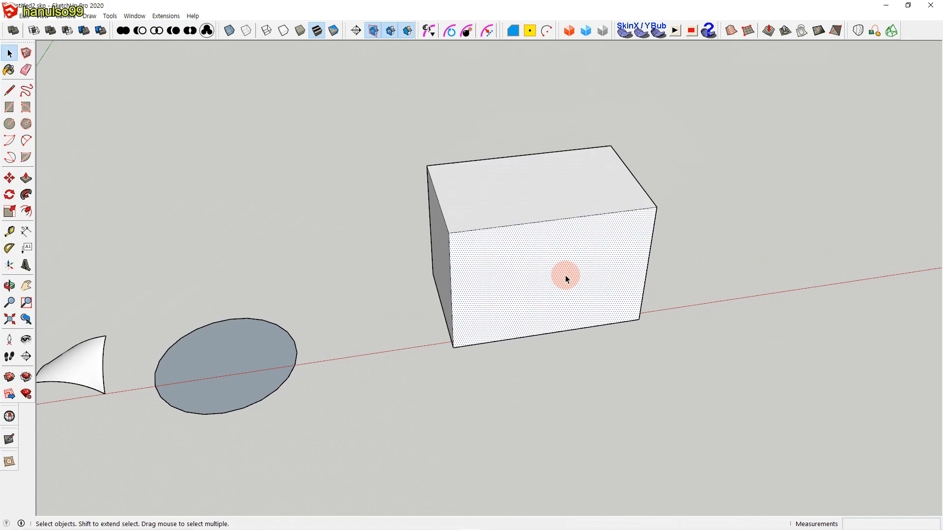
key(Delete)
click(541, 199)
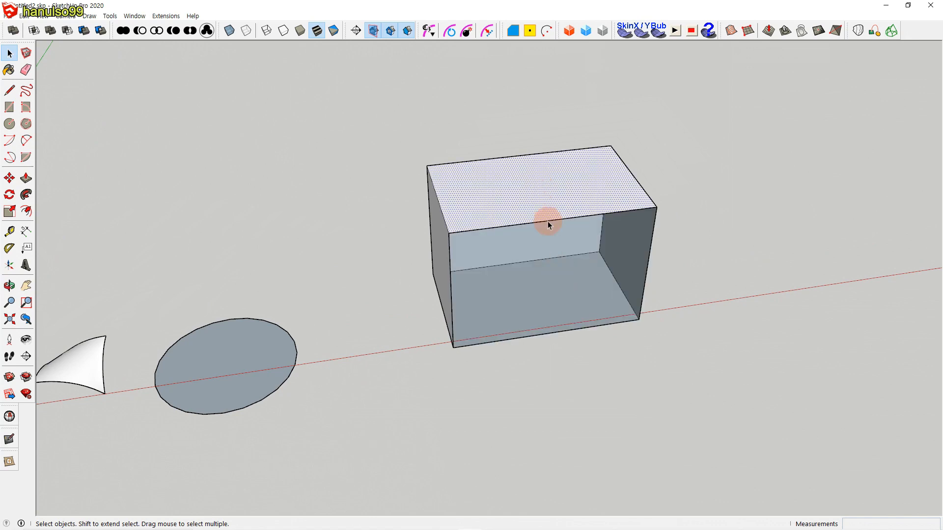
key(Delete)
click(570, 285)
key(Delete)
click(552, 235)
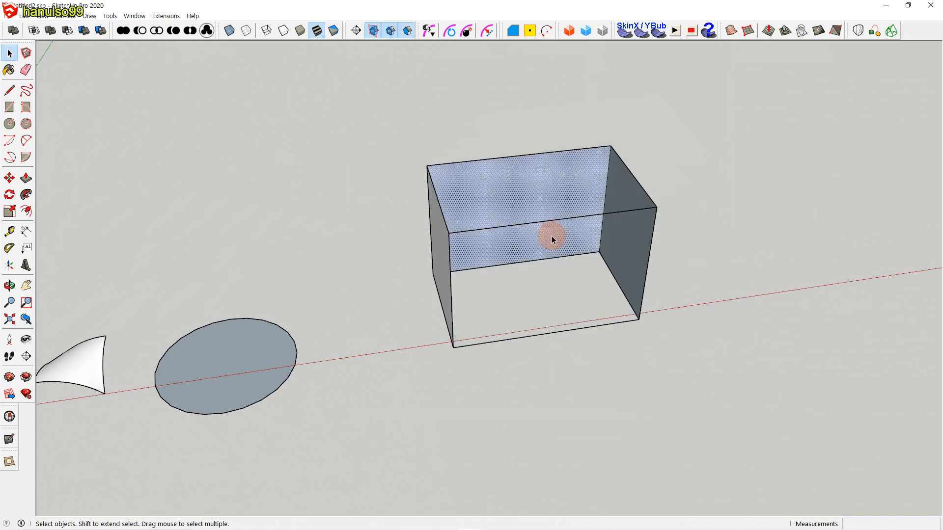
key(Delete)
Undo the deletions of the box's faces.
key(ctrl+z)
key(ctrl+z)
key(ctrl+z)
key(ctrl+z)
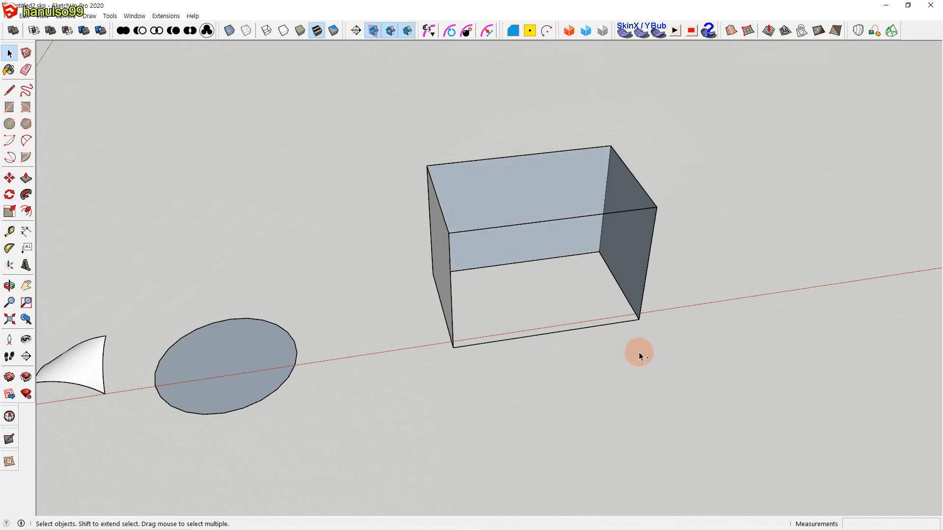
Copy only the box's edges in wireframe display about 4642 mm along the red axis, and restore the shaded display with textures.
middle_drag(641, 352, 484, 218)
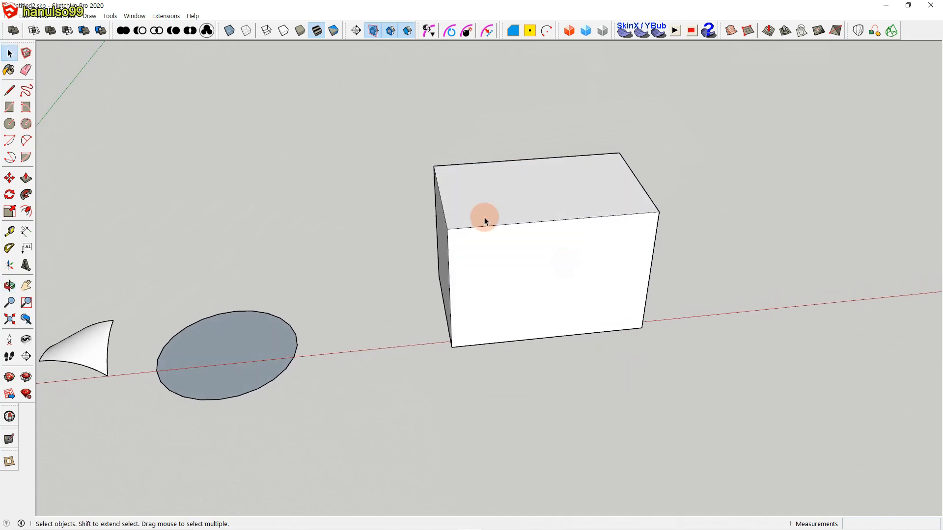
click(267, 32)
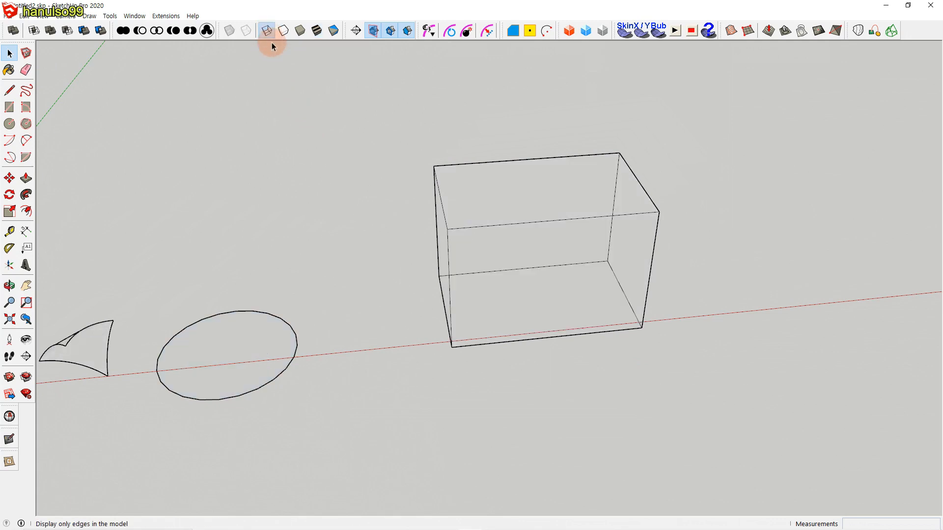
mouse_move(453, 252)
middle_down()
mouse_move(554, 216)
mouse_move(499, 255)
middle_up()
mouse_move(349, 113)
mouse_down()
mouse_move(758, 394)
mouse_move(751, 389)
mouse_up()
middle_drag(720, 361, 636, 341)
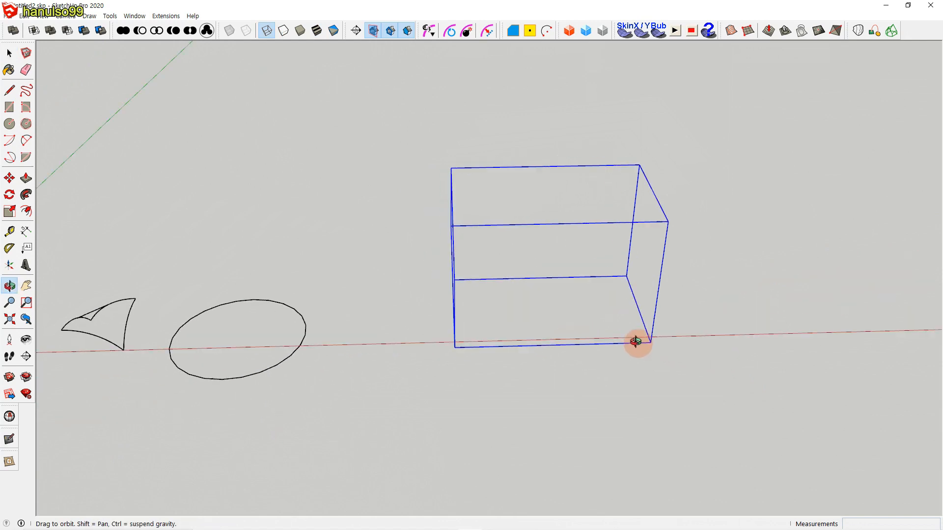
key(m)
key(ctrl)
click(455, 347)
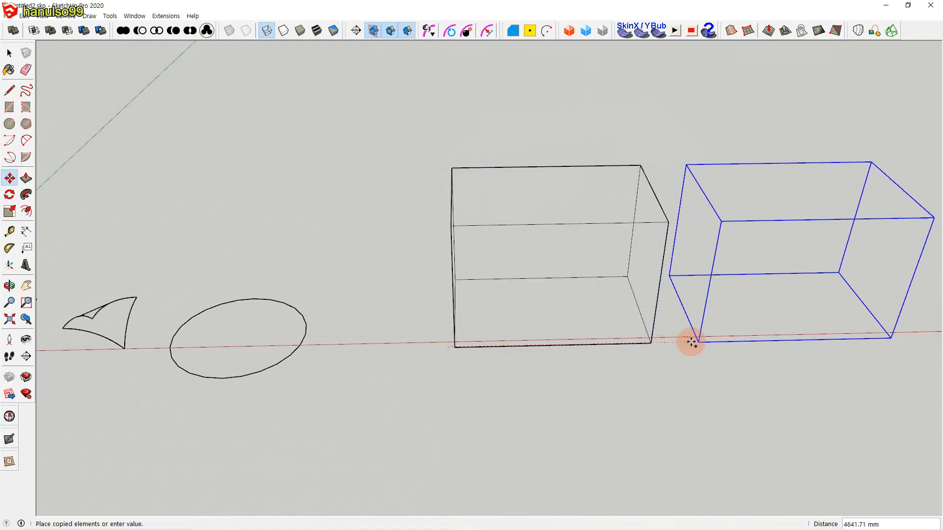
click(691, 342)
key(space)
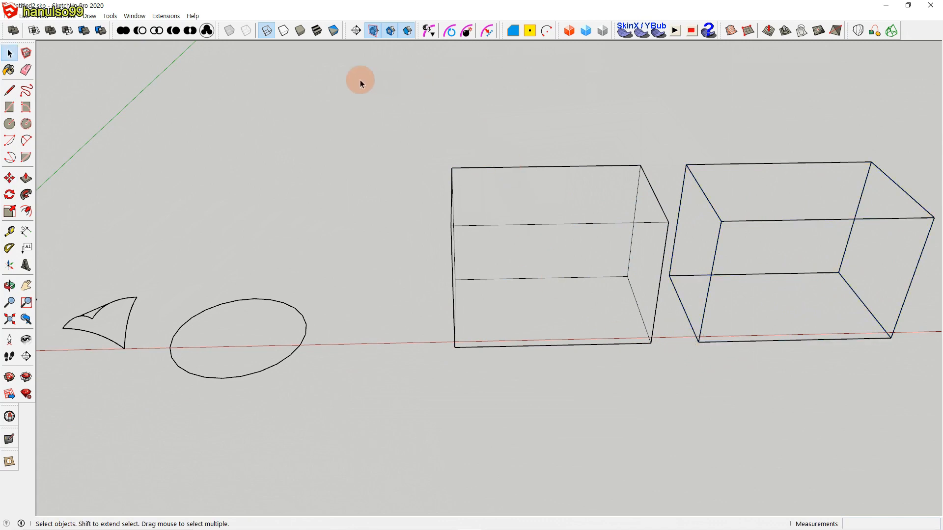
click(317, 32)
Delete the original solid box, keeping its edge-only copy.
scroll(508, 303, down, 3)
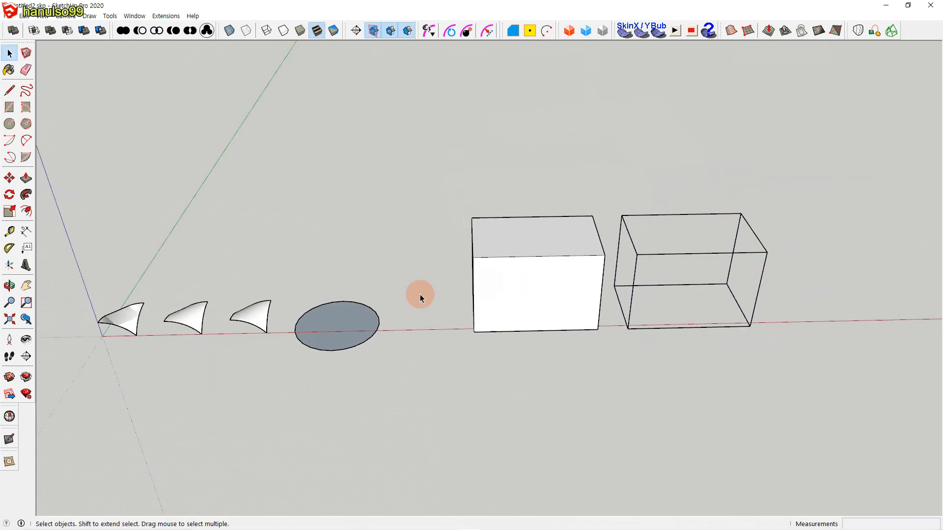
click(650, 255)
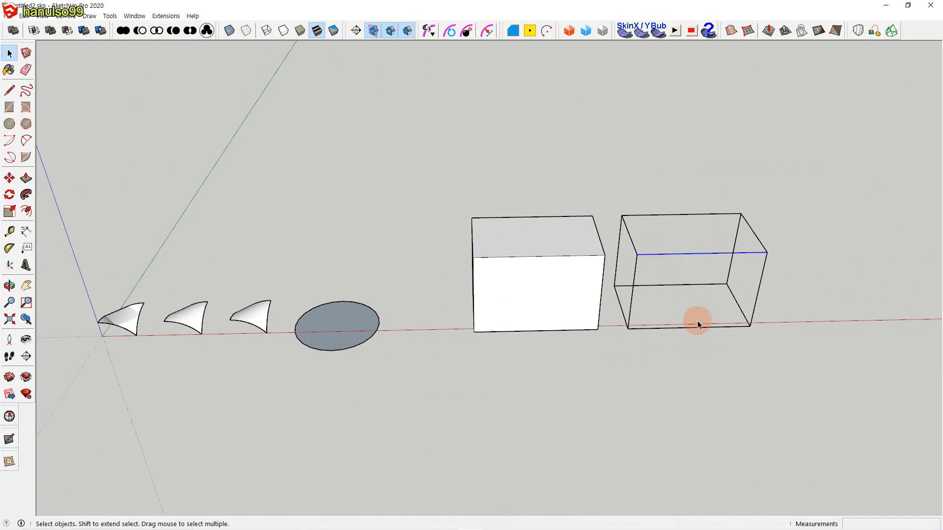
middle_drag(702, 329, 506, 253)
drag(381, 173, 546, 376)
key(Delete)
Try to generate a soap skin from all the edges of the wireframe box.
middle_drag(546, 376, 564, 347)
drag(420, 178, 733, 414)
click(626, 35)
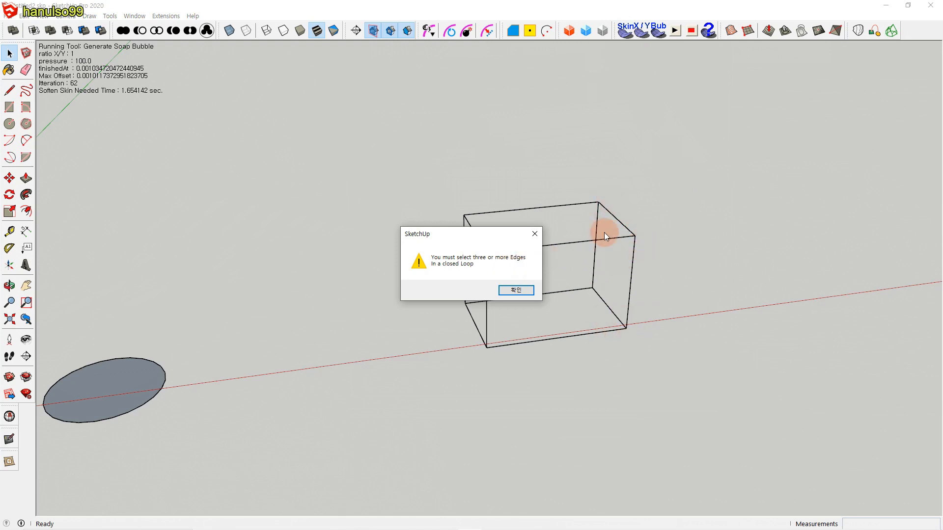
click(528, 290)
Generate a soap skin with 10 divisions from the four edges of the wireframe box's end farthest from the circle.
middle_drag(667, 323, 541, 326)
scroll(621, 330, up, 2)
scroll(500, 187, up, 3)
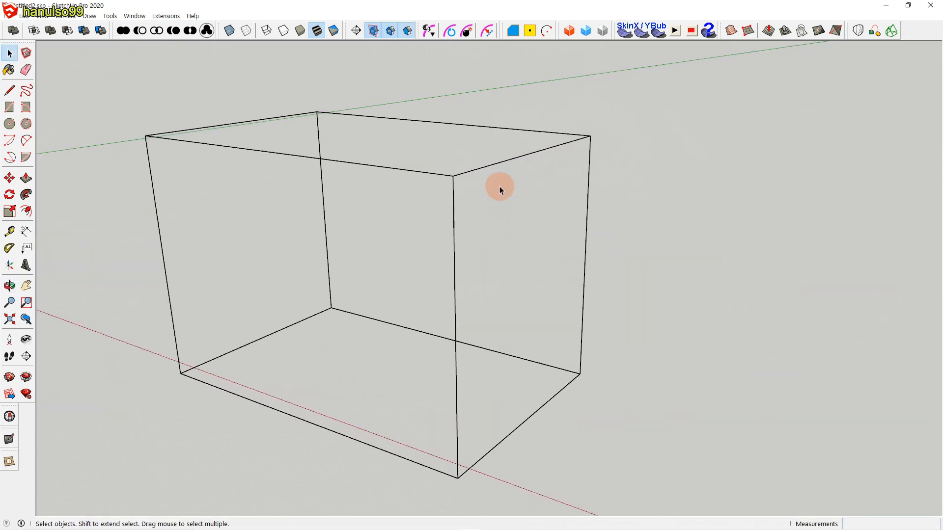
click(564, 143)
shift+click(455, 296)
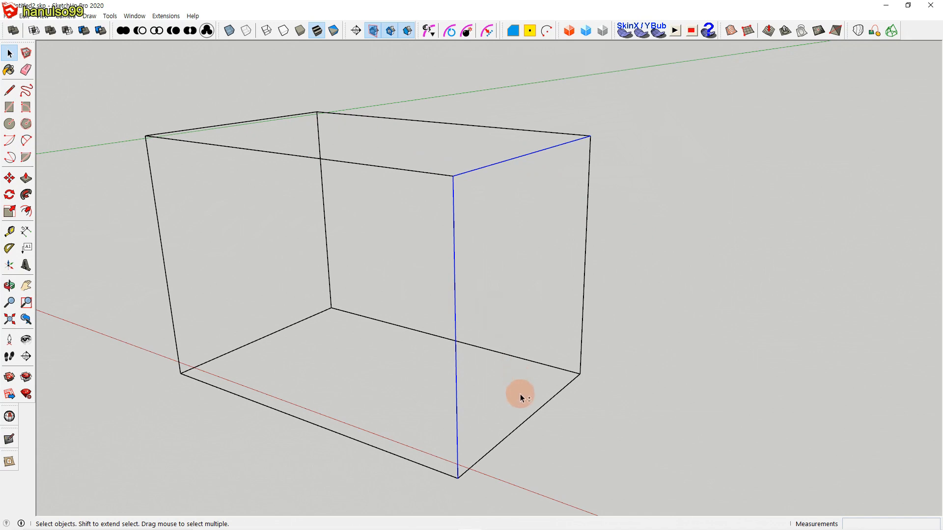
shift+click(525, 423)
shift+click(582, 347)
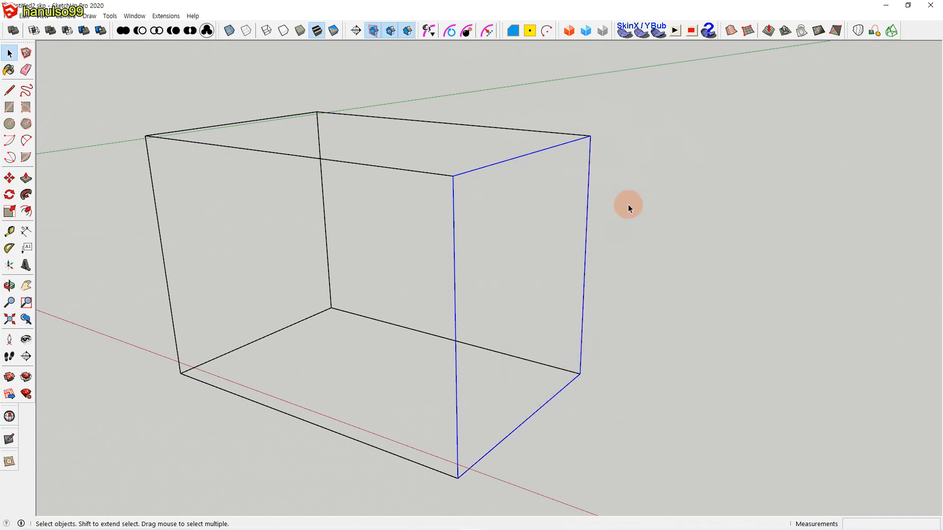
click(625, 32)
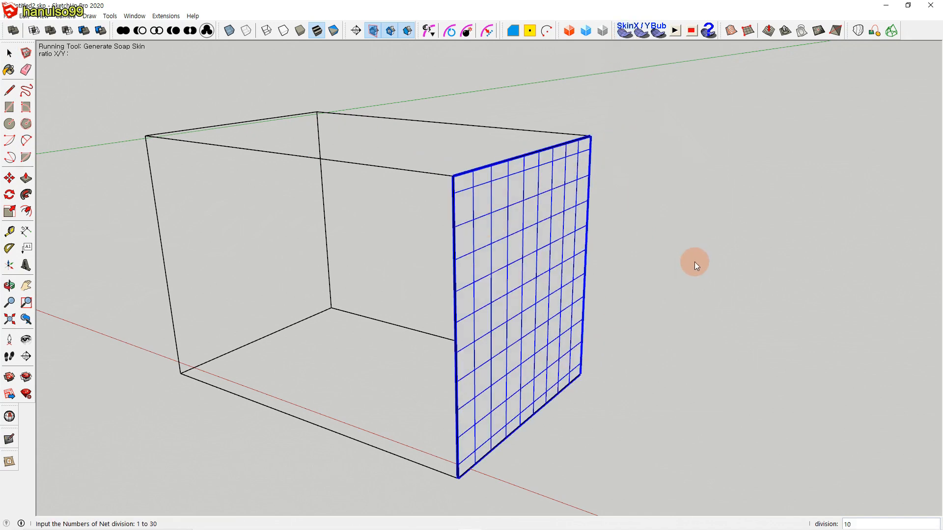
key(Return)
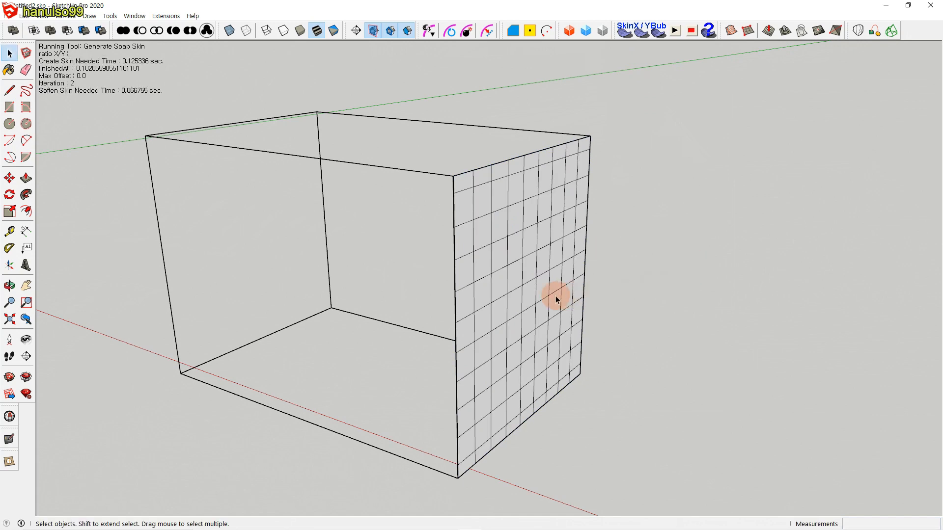
Inflate the end skin into a soap bubble with a pressure of 50 and delete the resulting surface.
click(658, 31)
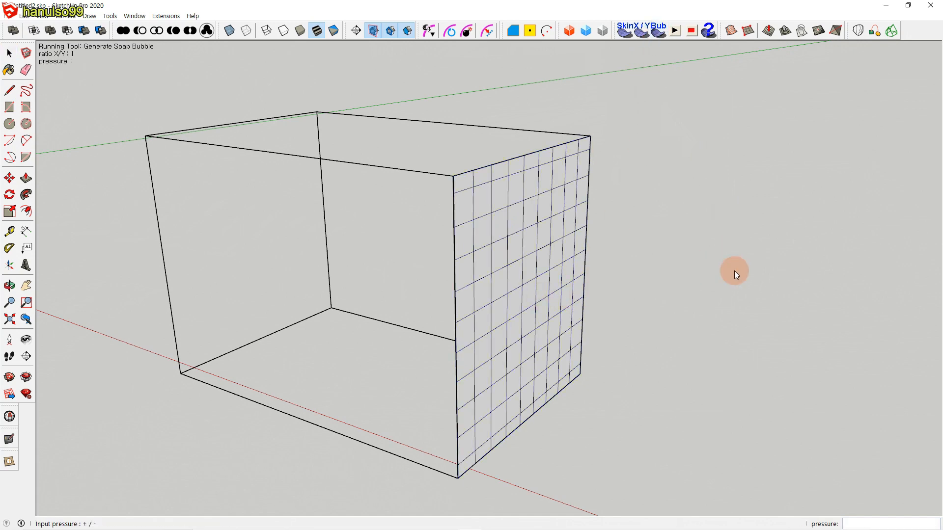
key(Return)
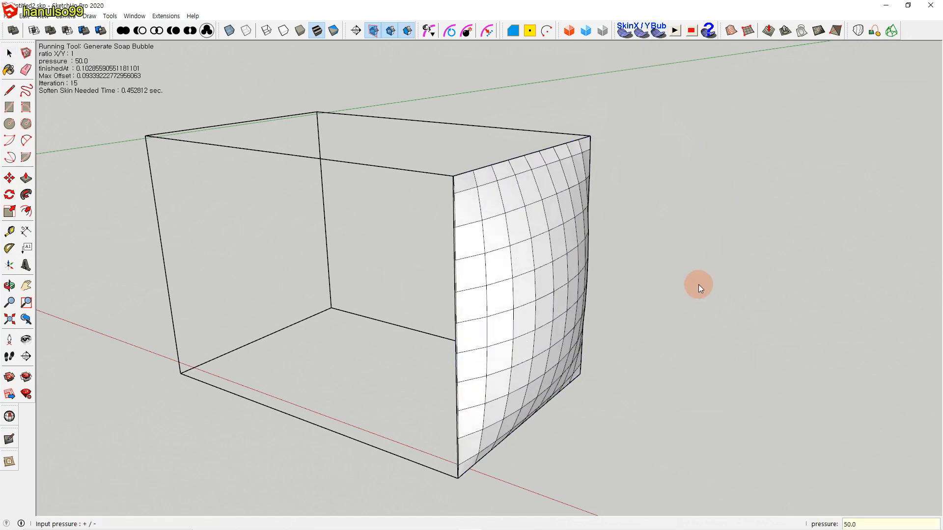
click(672, 269)
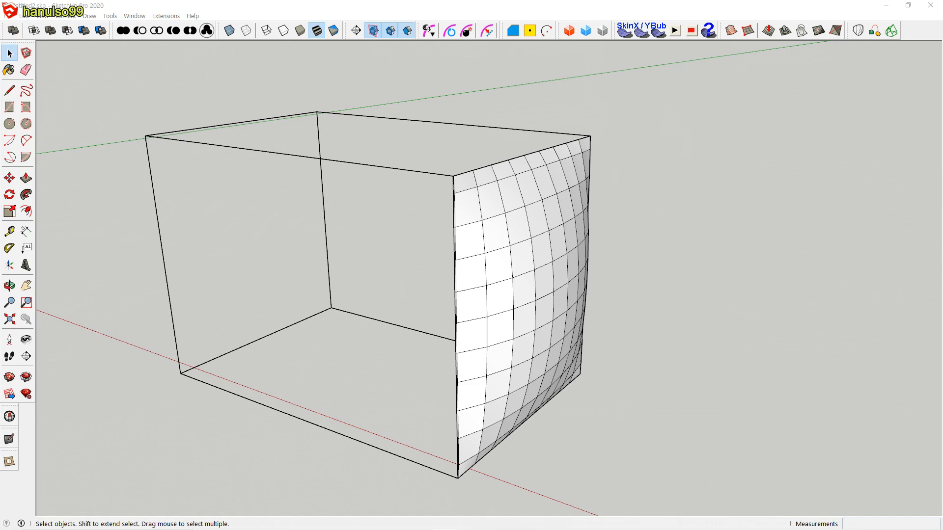
click(538, 290)
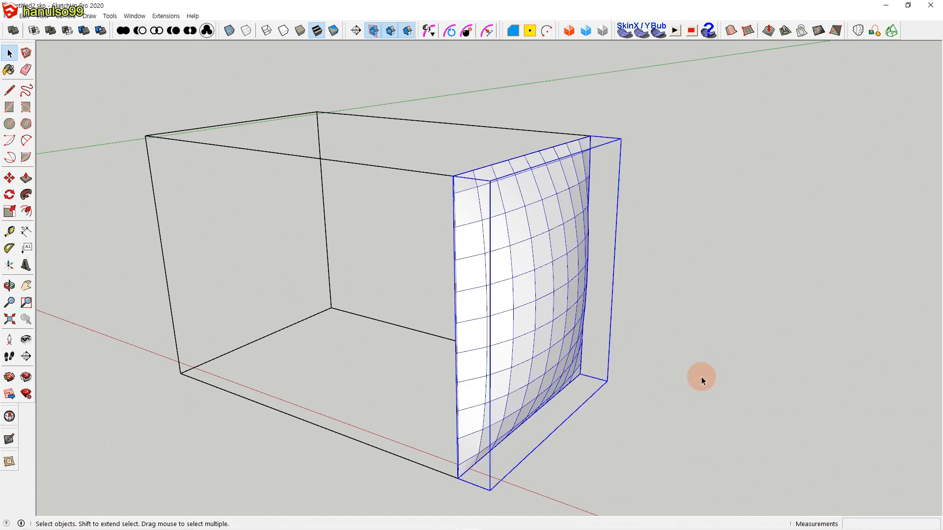
key(Delete)
Erase the three edges meeting at the wireframe box's front upper corner and the three meeting at the diagonally opposite rear lower corner.
middle_drag(701, 376, 652, 367)
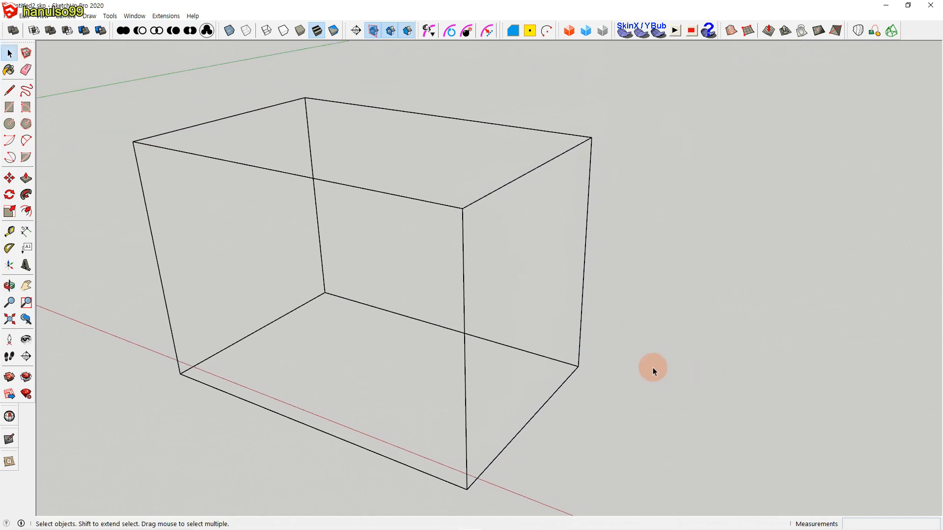
key(e)
click(449, 206)
click(480, 199)
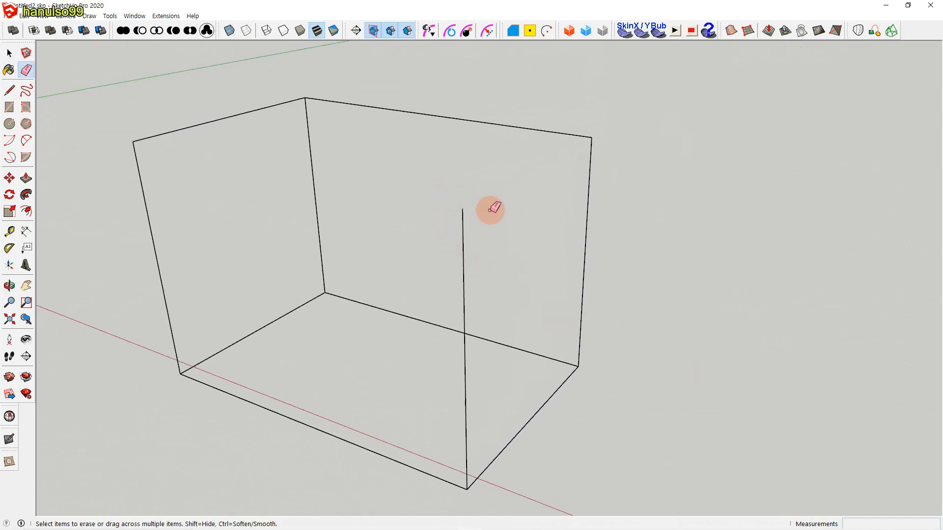
click(464, 254)
click(421, 320)
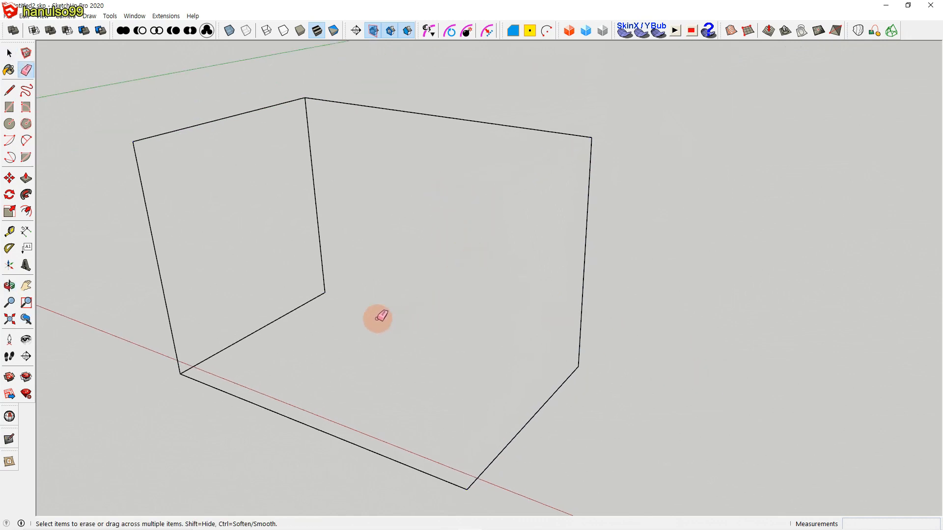
click(324, 305)
click(347, 264)
mouse_move(362, 288)
middle_down()
mouse_move(485, 251)
mouse_move(609, 257)
mouse_move(684, 227)
mouse_move(692, 204)
mouse_move(510, 326)
mouse_move(400, 384)
middle_up()
key(space)
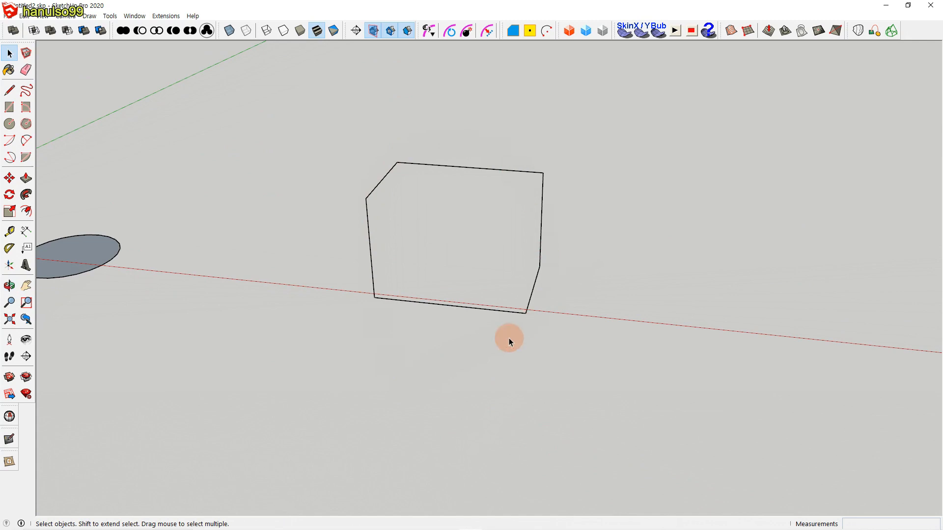
Generate a soap skin with 30 divisions from the remaining six-edge closed loop.
drag(323, 116, 578, 355)
click(624, 31)
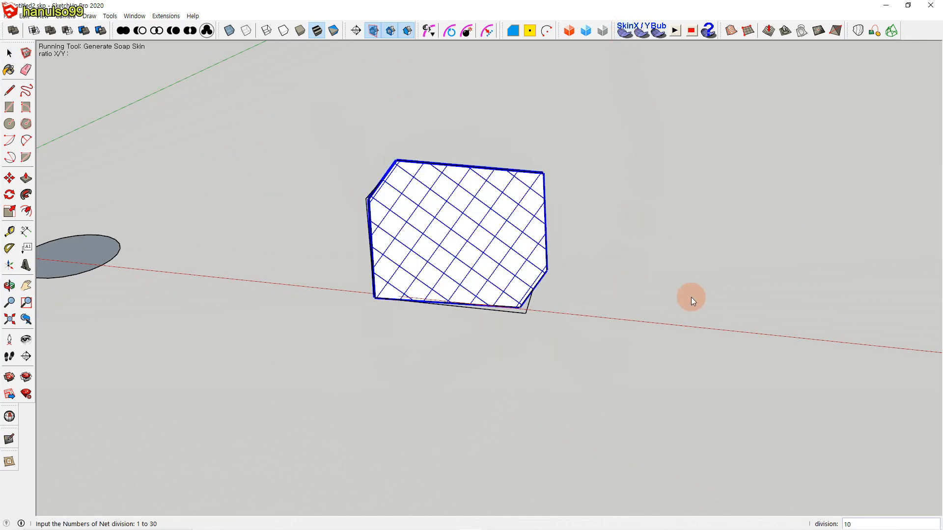
text(30)
key(Return)
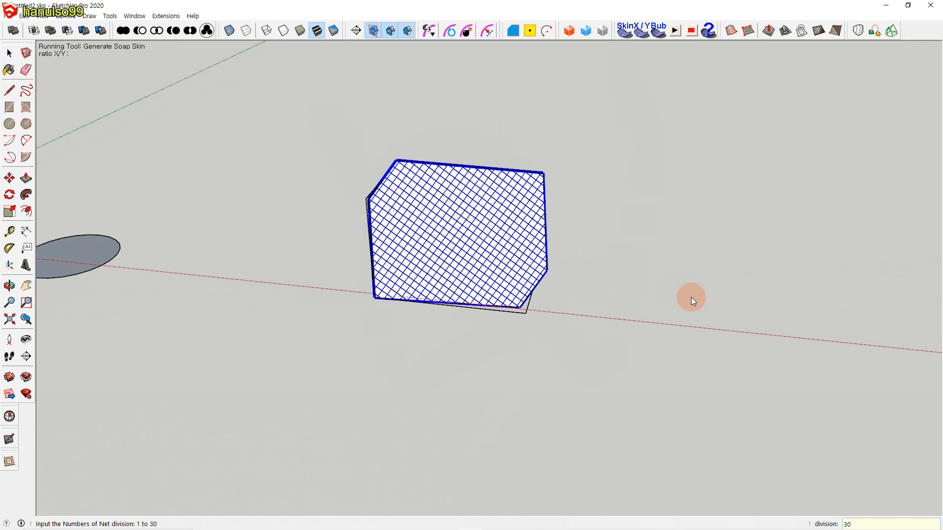
key(Return)
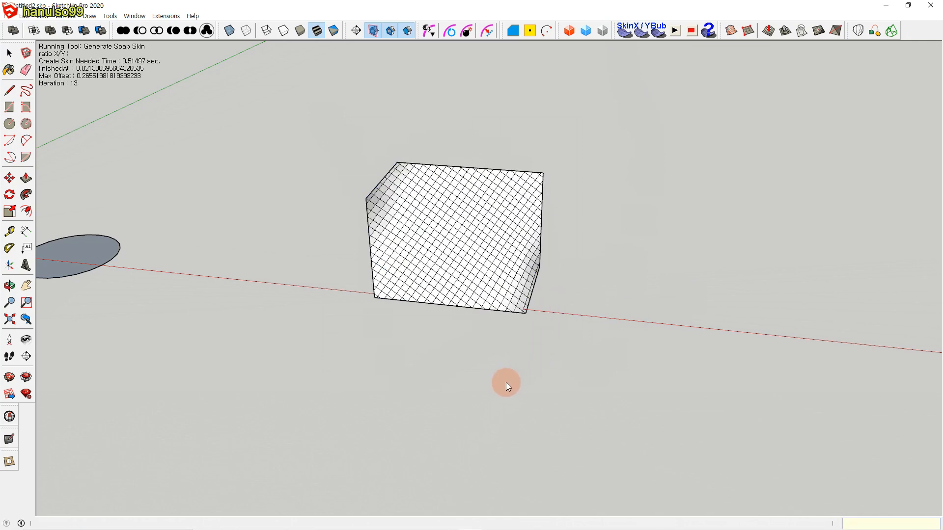
middle_drag(503, 387, 524, 355)
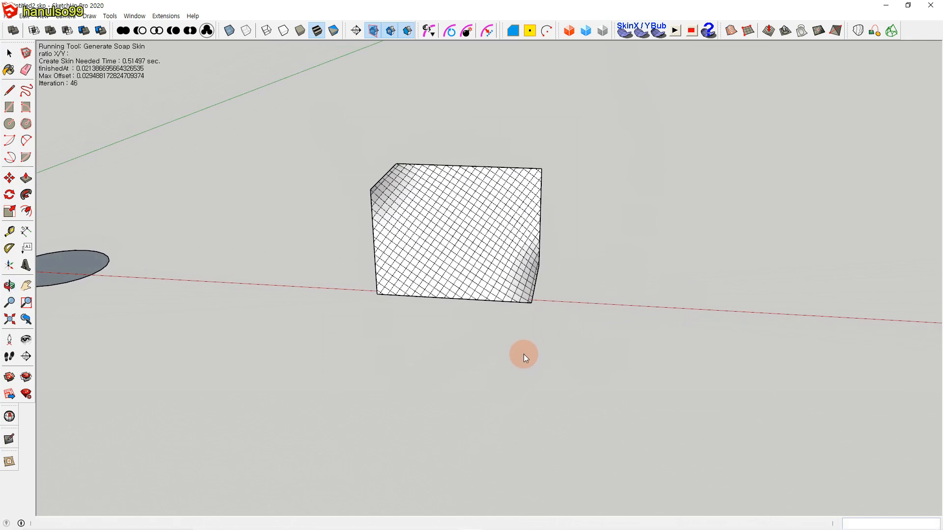
middle_drag(409, 319, 430, 368)
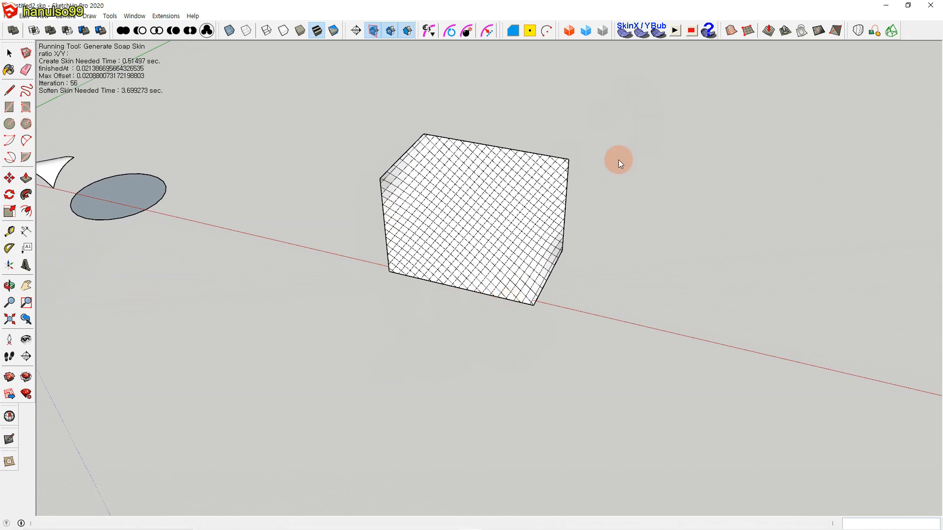
key(space)
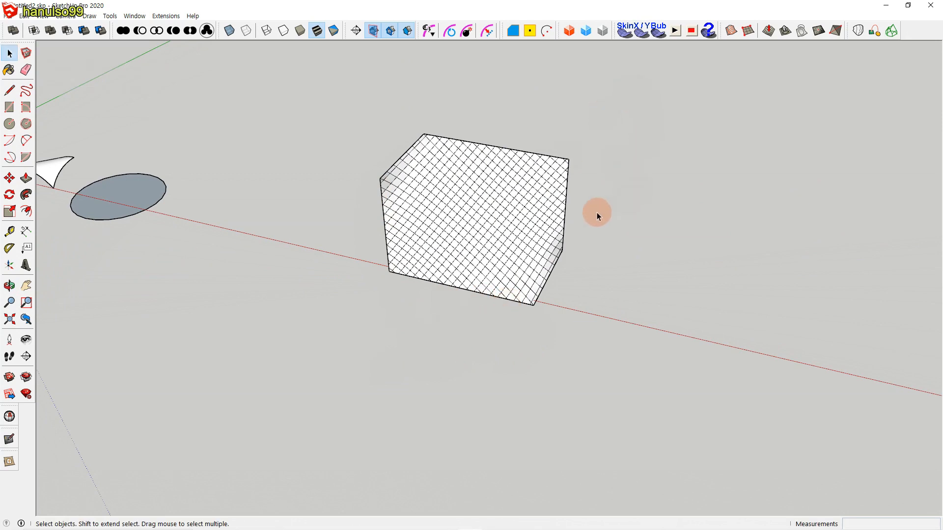